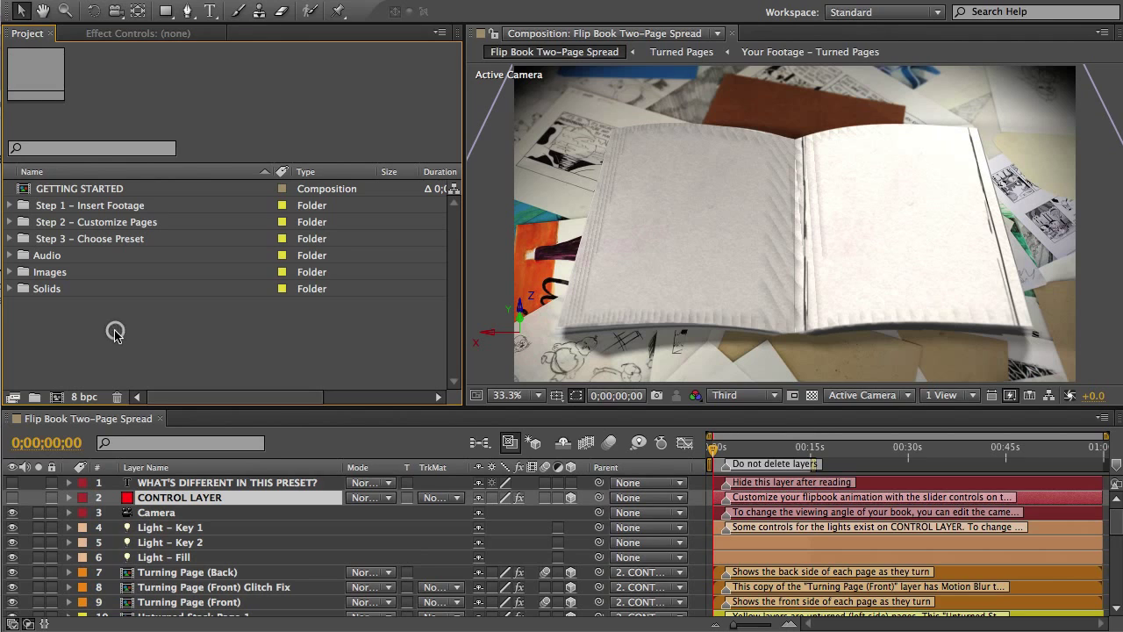
Step: Look over the Insert Footage, Customize Pages and Choose Preset step folders in the project
left_click(55, 206)
left_click(56, 222)
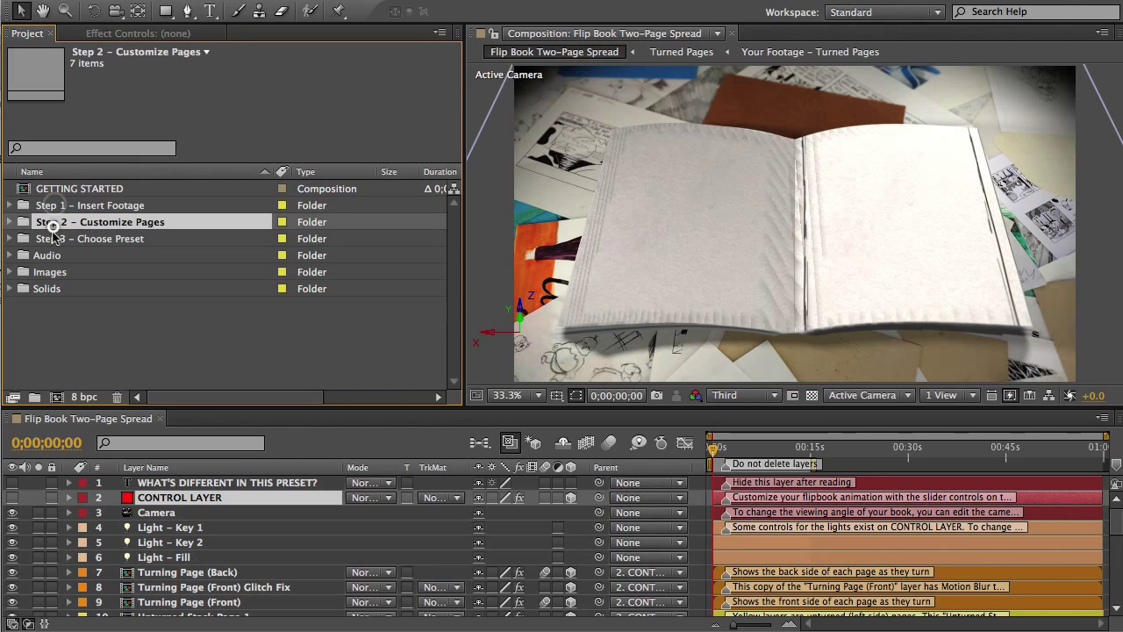
left_click(53, 238)
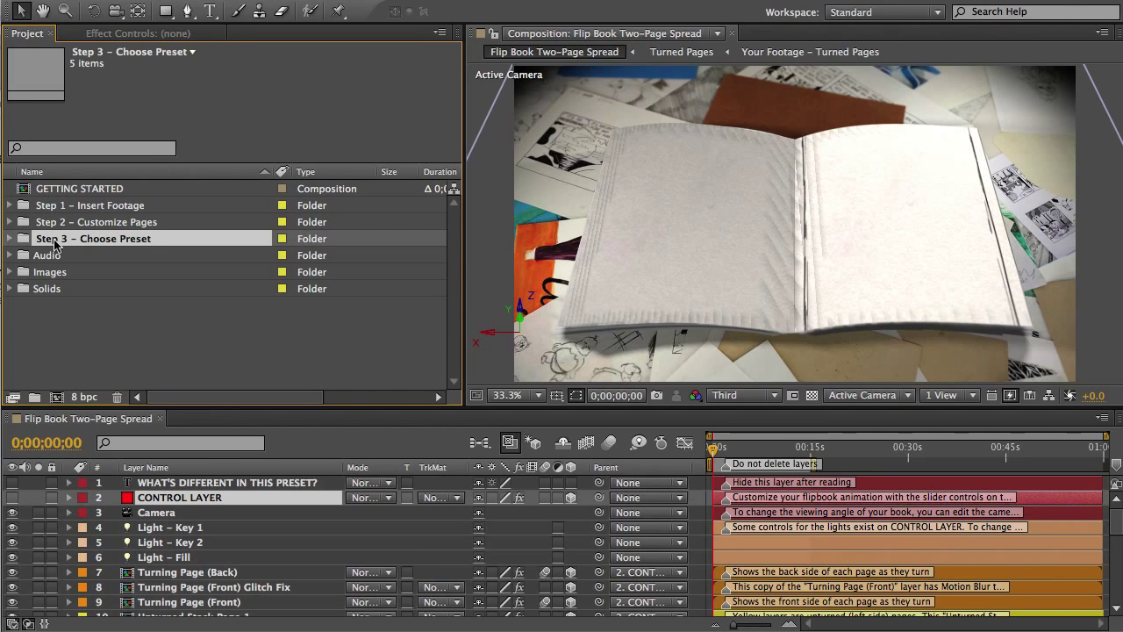
Step: Display the effect controls of the CONTROL LAYER in the Flip Book Two-Page Spread composition
left_click(132, 39)
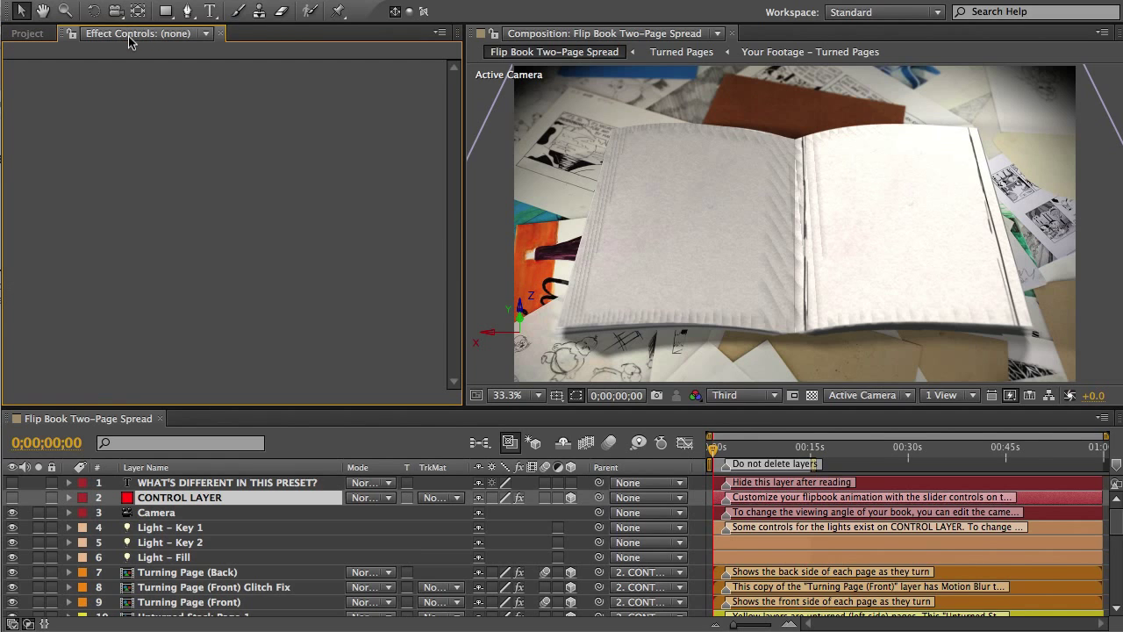
left_click(412, 1)
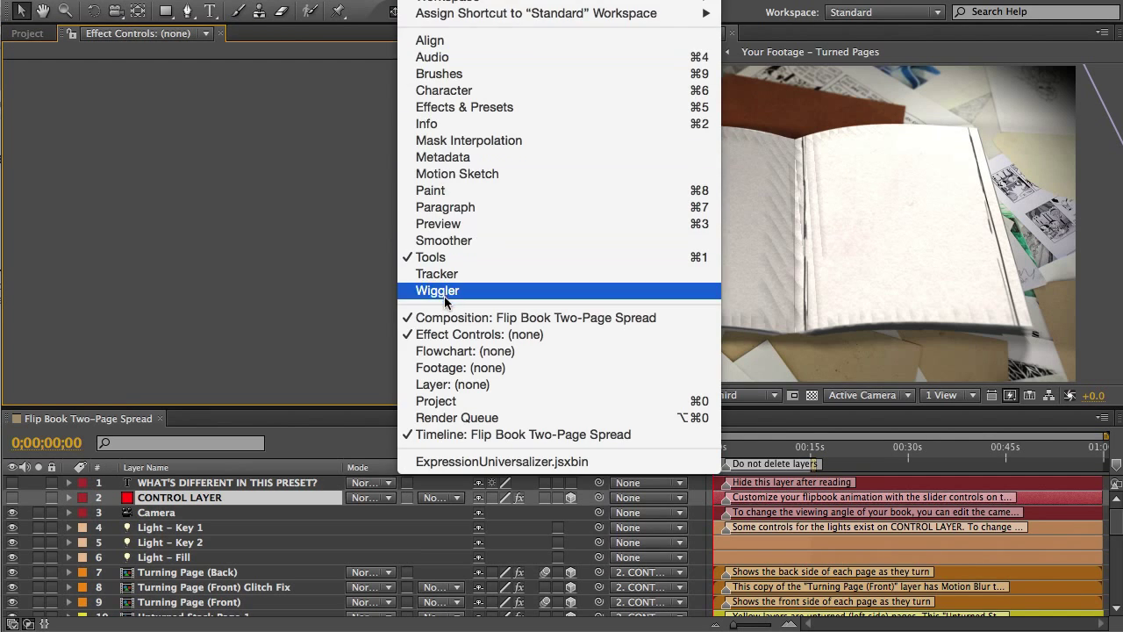
left_click(465, 341)
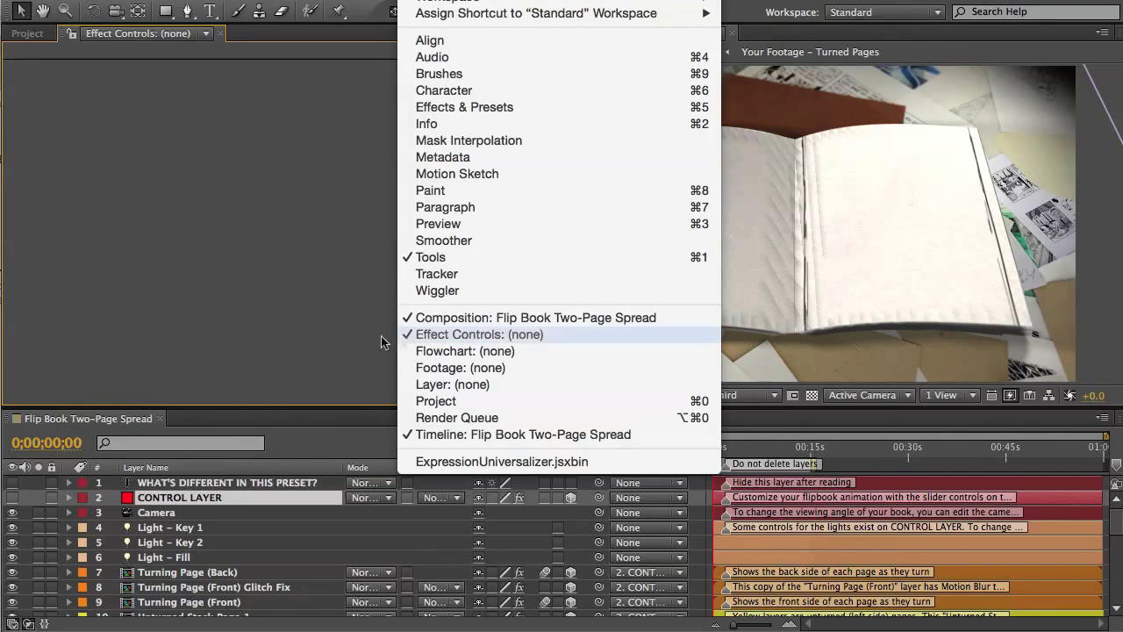
left_click(213, 498)
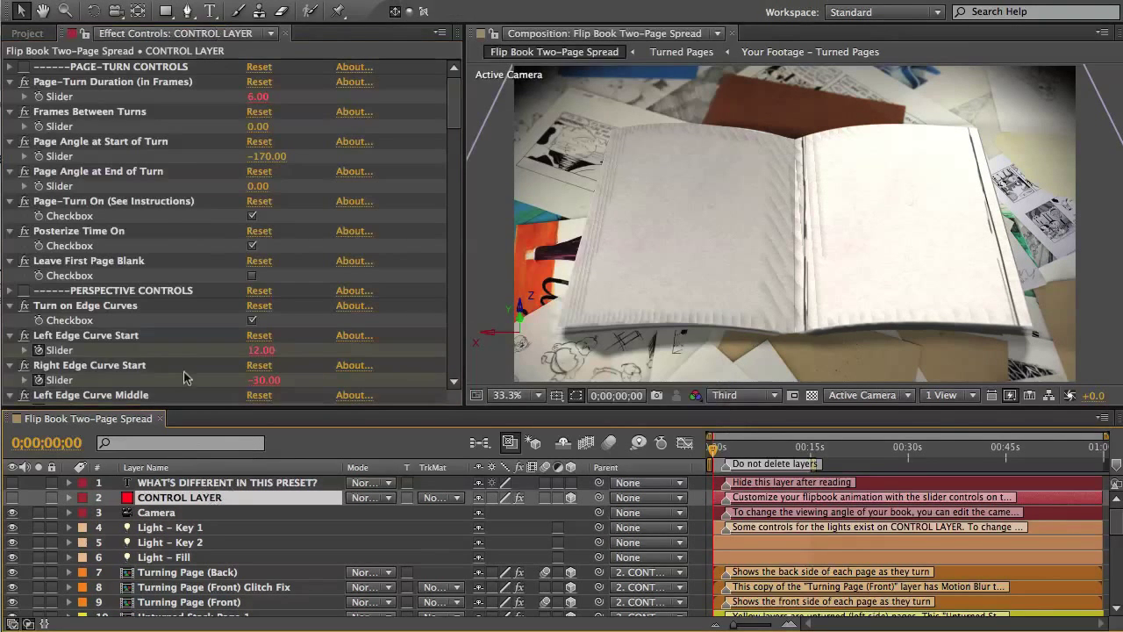
Step: Turn on the animation presets display in the control layer's effect controls and switch it back off
left_click(439, 32)
left_click(478, 140)
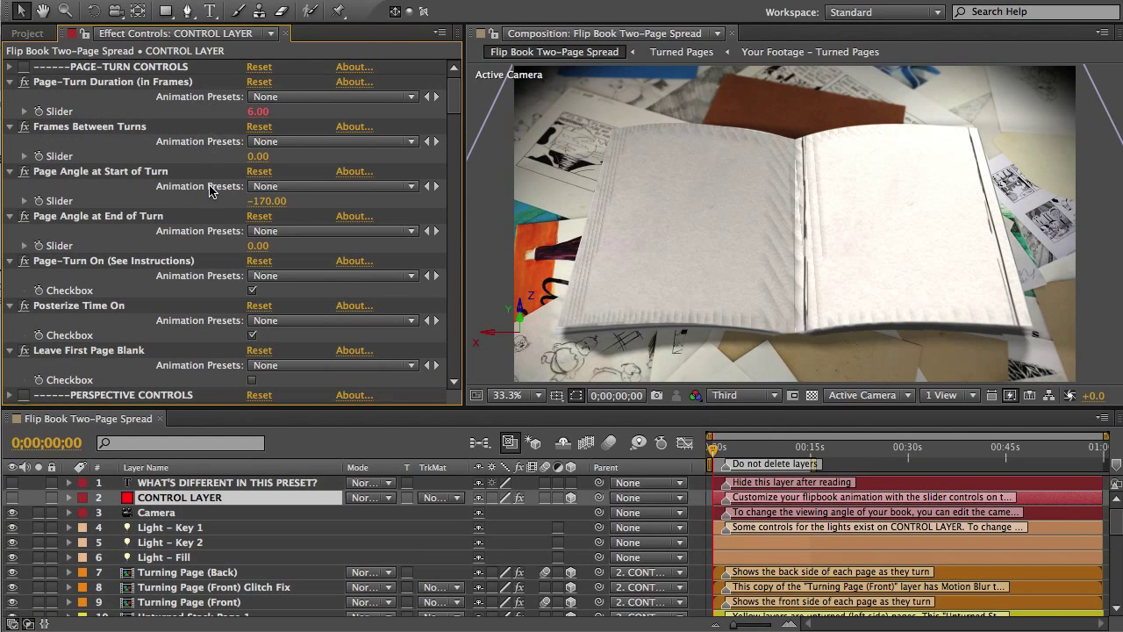
scroll(209, 191, "down", 1)
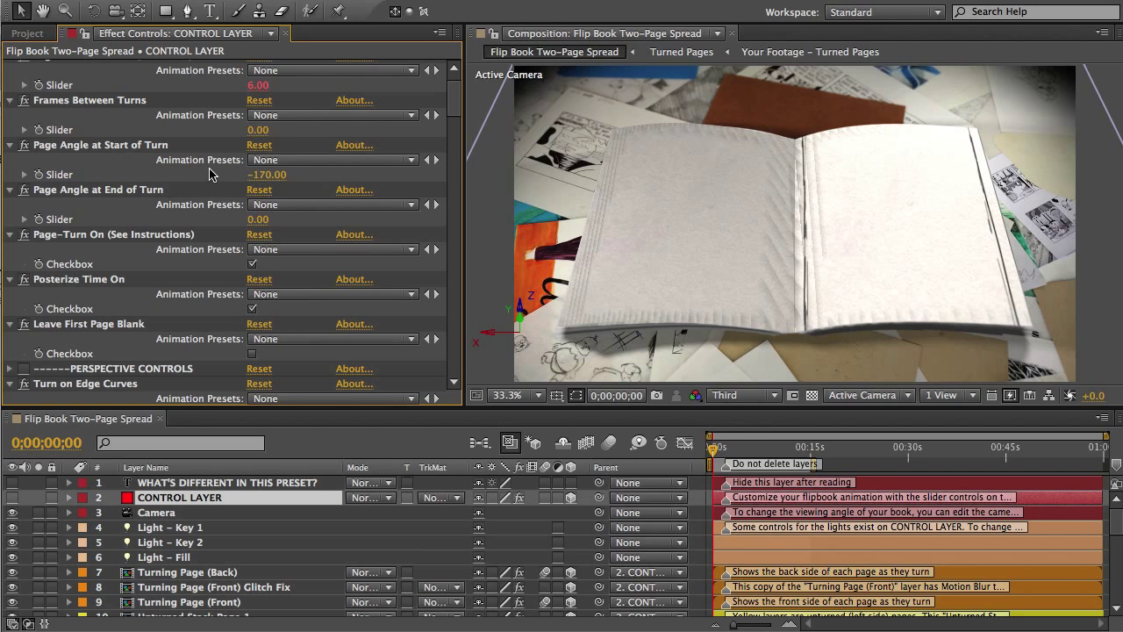
left_click(440, 33)
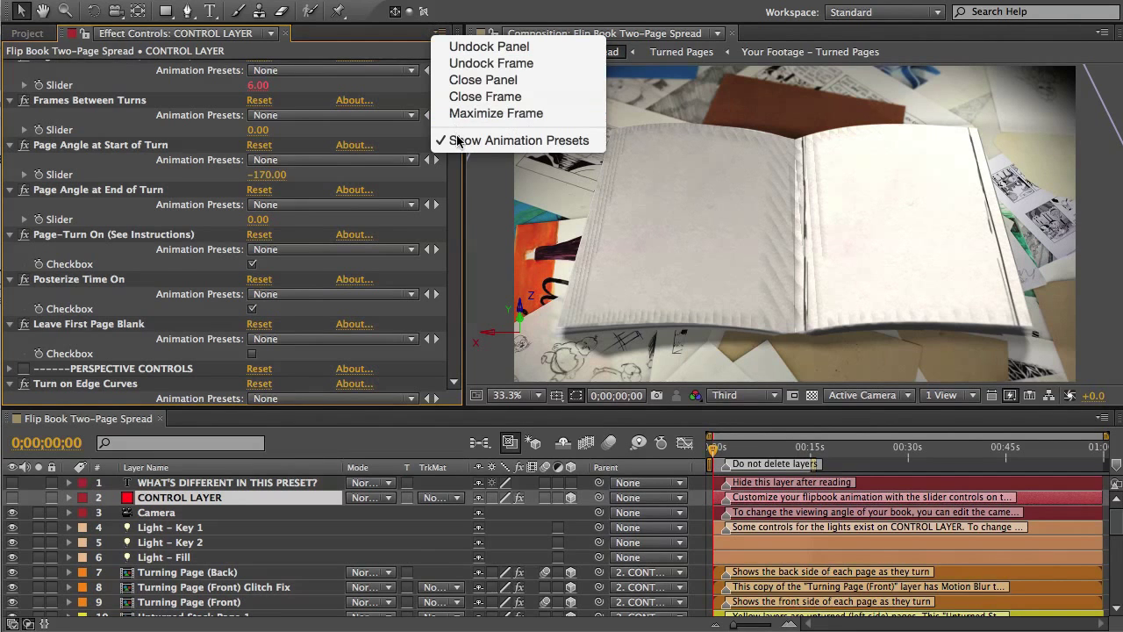
left_click(457, 141)
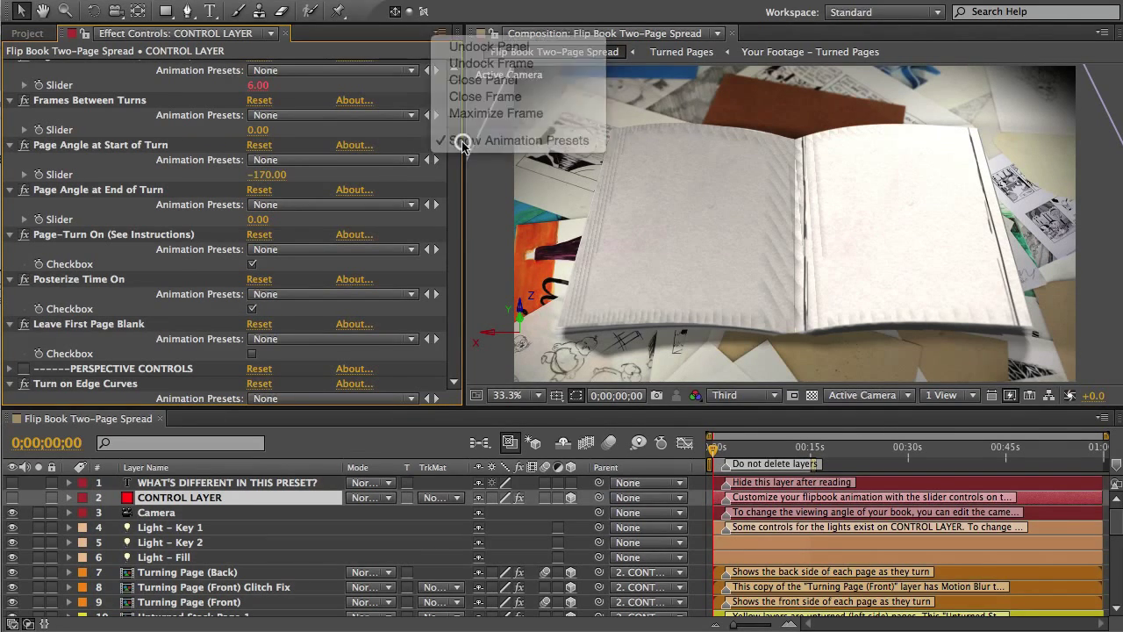
Step: Import Skateboarding on Street.mov as footage into the Step 1 – Insert Footage folder
left_click(27, 33)
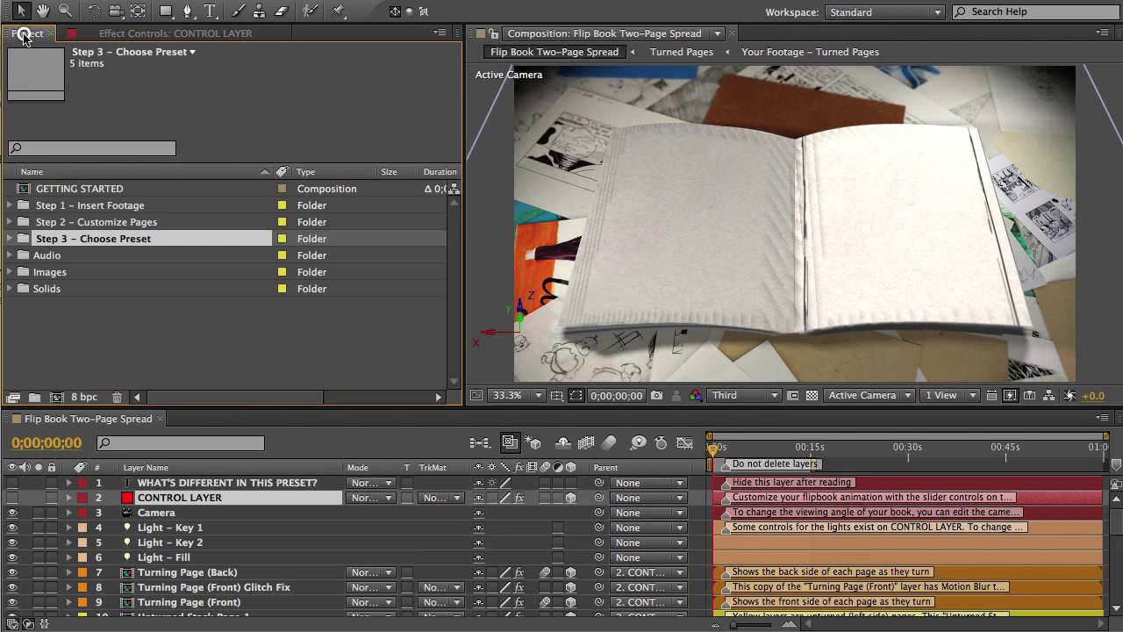
left_click(42, 205)
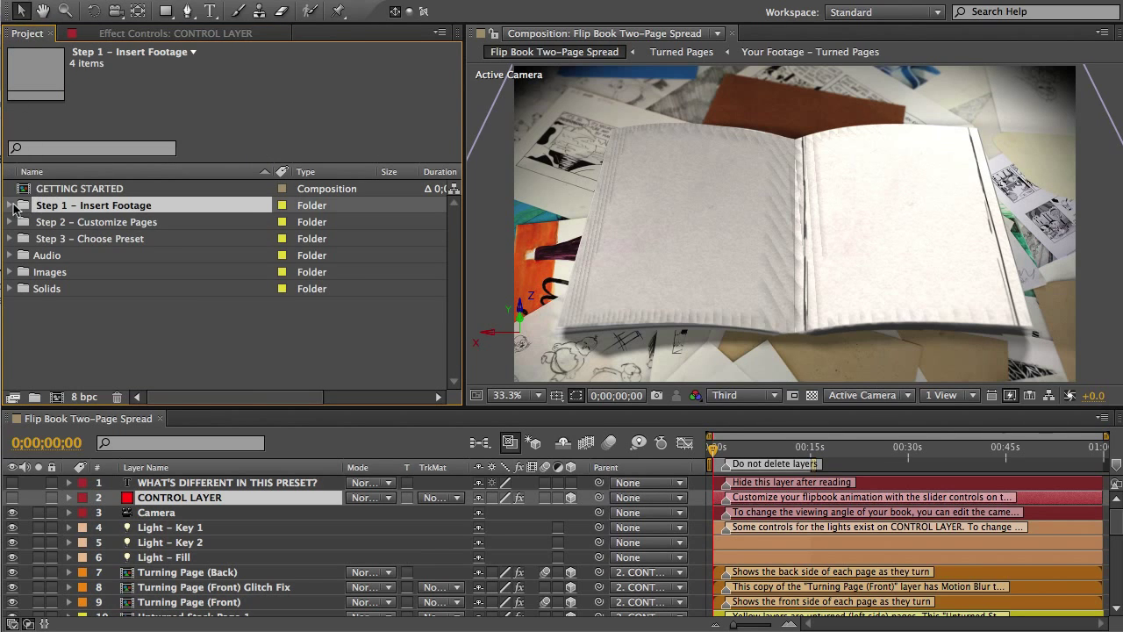
left_click(11, 206)
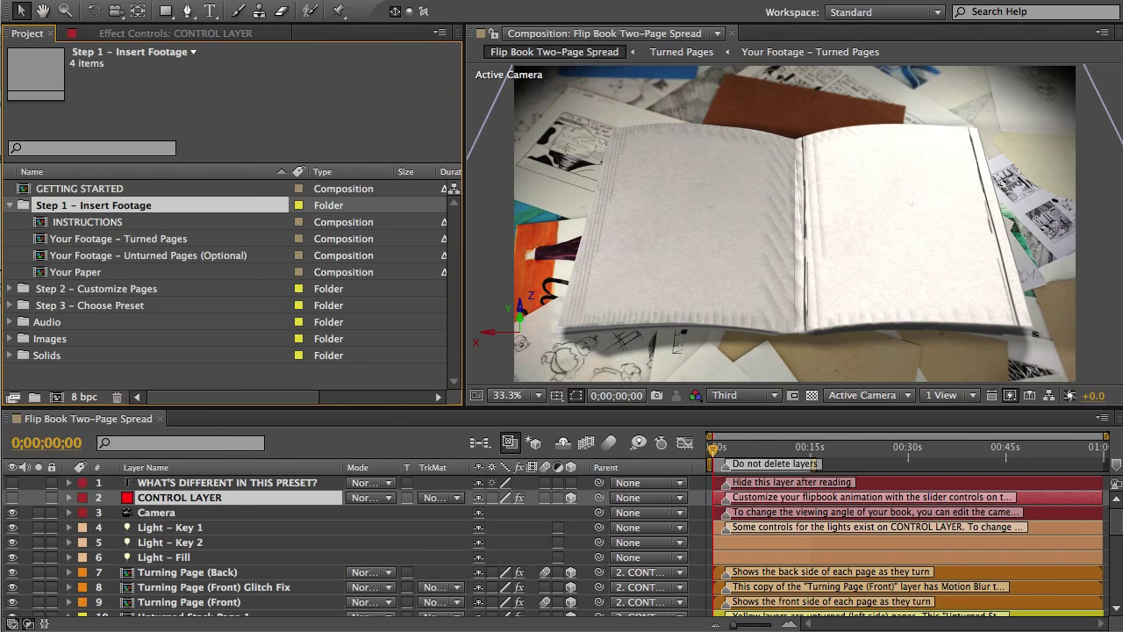
left_click(44, 0)
mouse_move(101, 235)
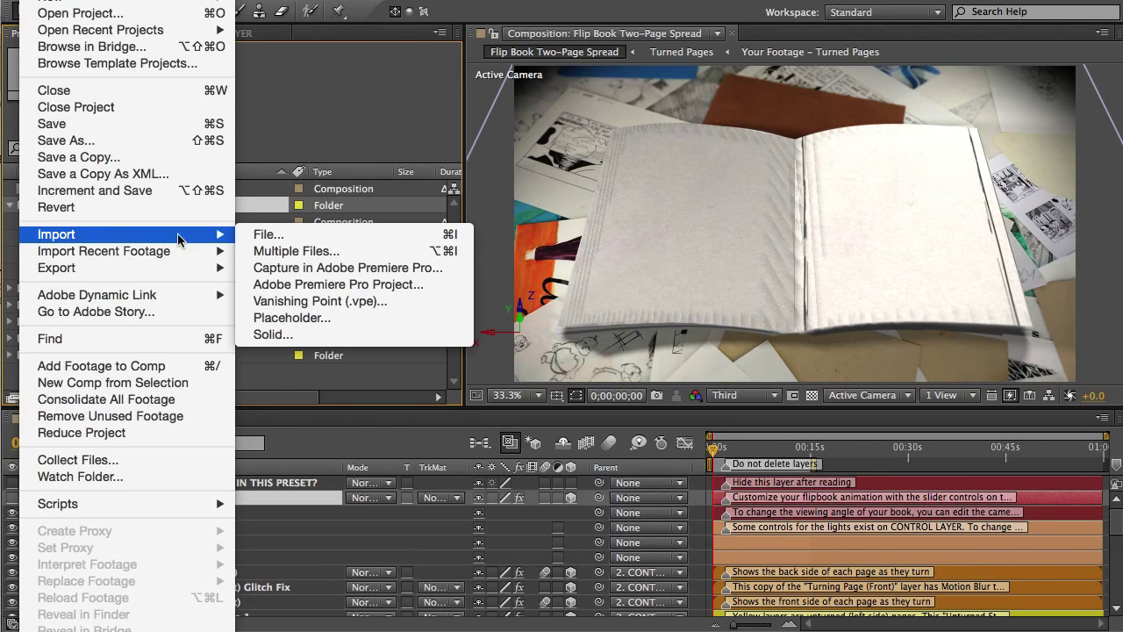
left_click(276, 237)
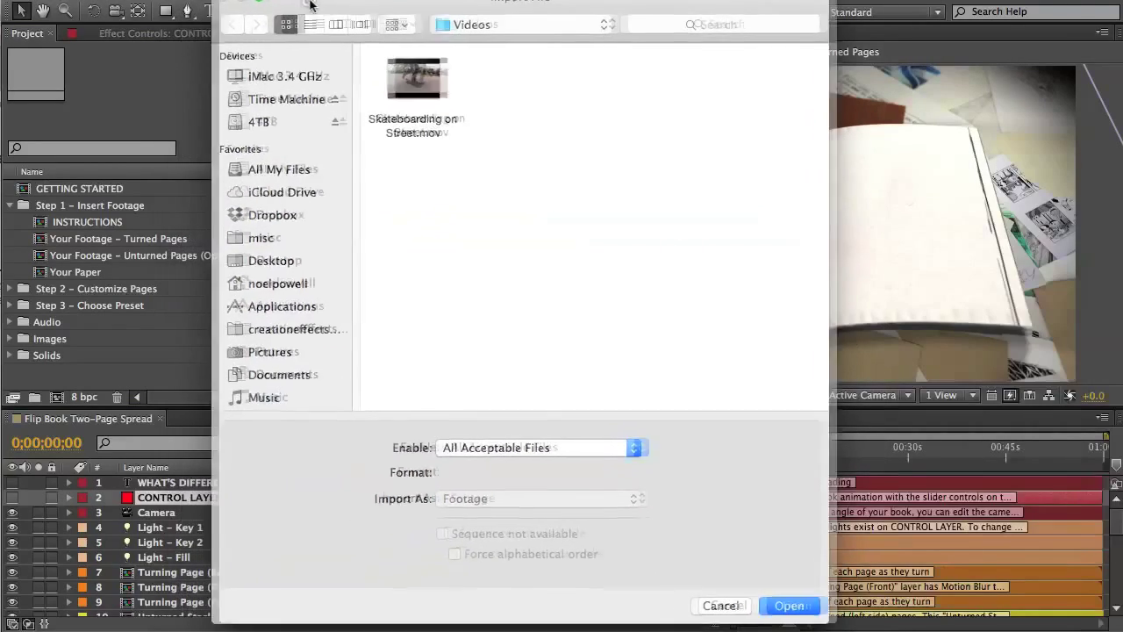
left_click(403, 75)
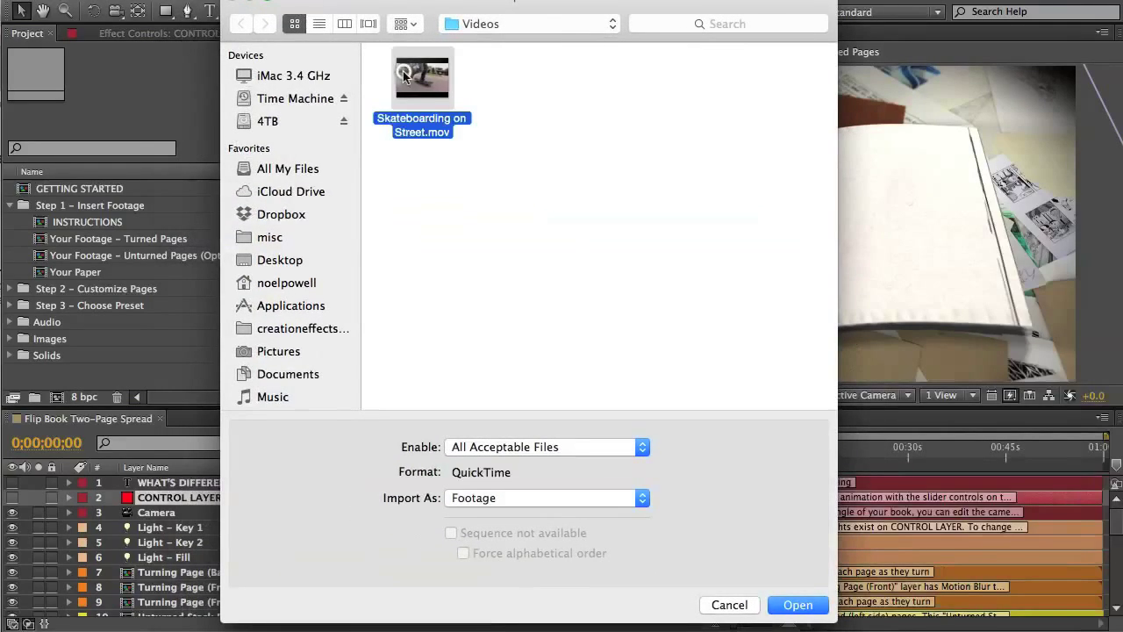
left_click(794, 607)
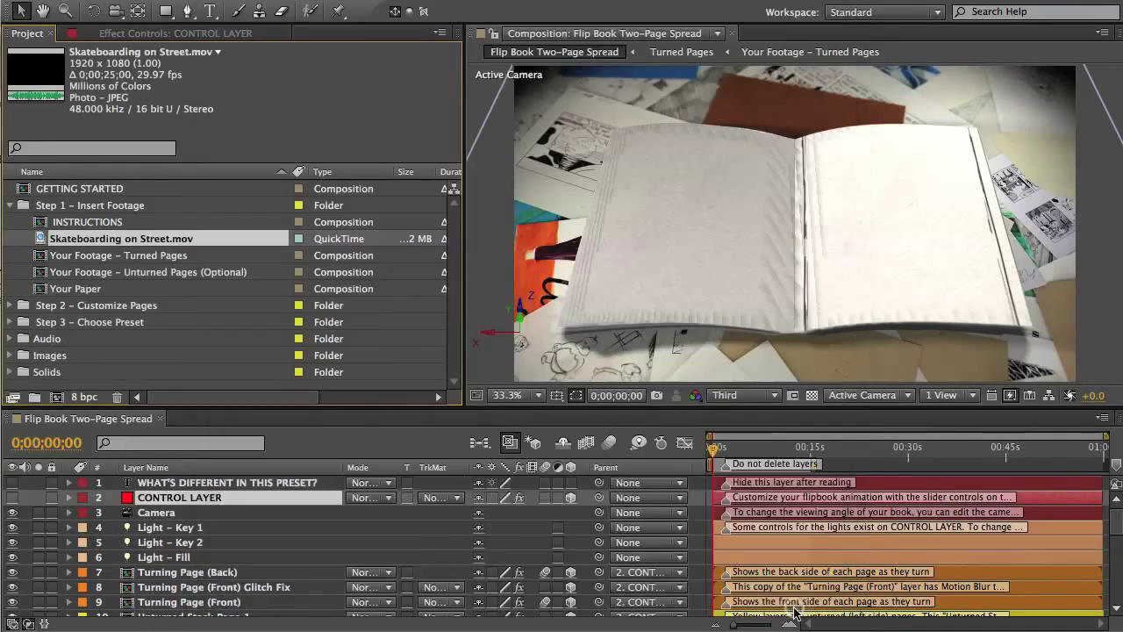
Step: Check the details of the Your Footage – Turned Pages and Unturned Pages (Optional) compositions
mouse_move(79, 241)
left_mouse_down()
mouse_move(92, 275)
mouse_move(91, 238)
mouse_move(90, 254)
left_mouse_up()
left_click(90, 253)
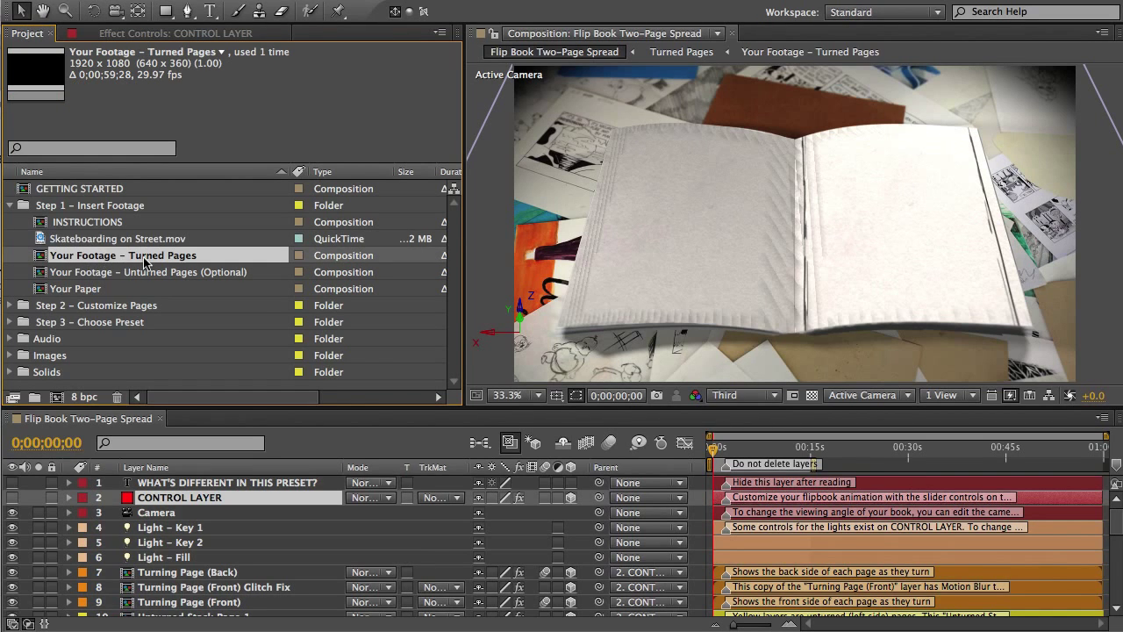
left_click(145, 272)
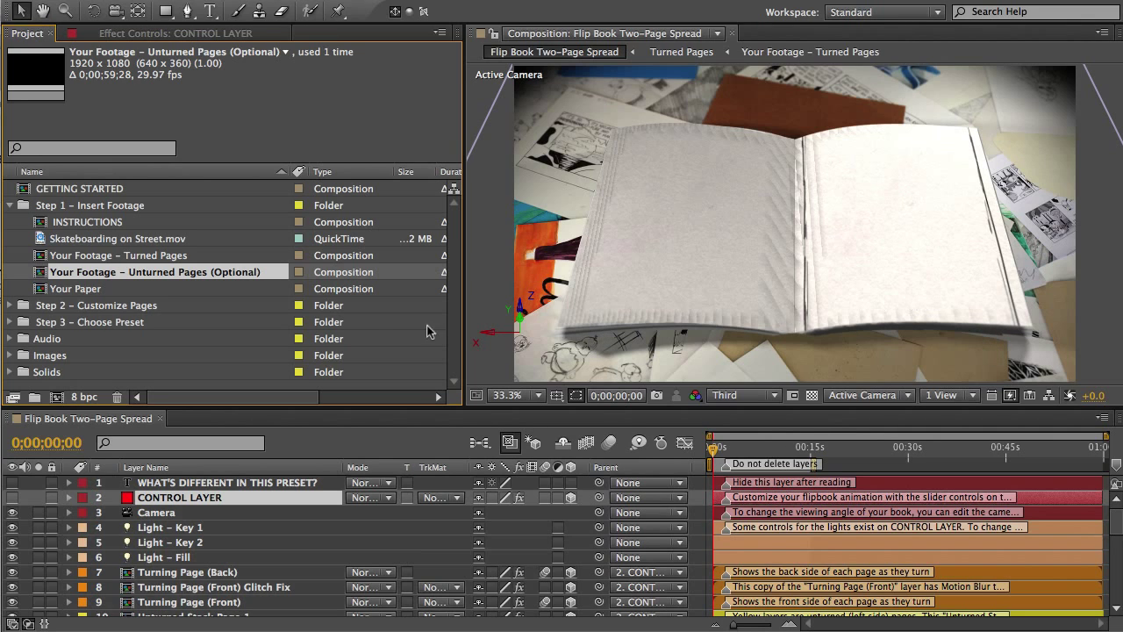
Step: Review the Card Toss, Full Frame, Tracking Shot and Two-Page Spread presets in the Step 3 folder, then collapse it
left_click(26, 322)
left_click(11, 322)
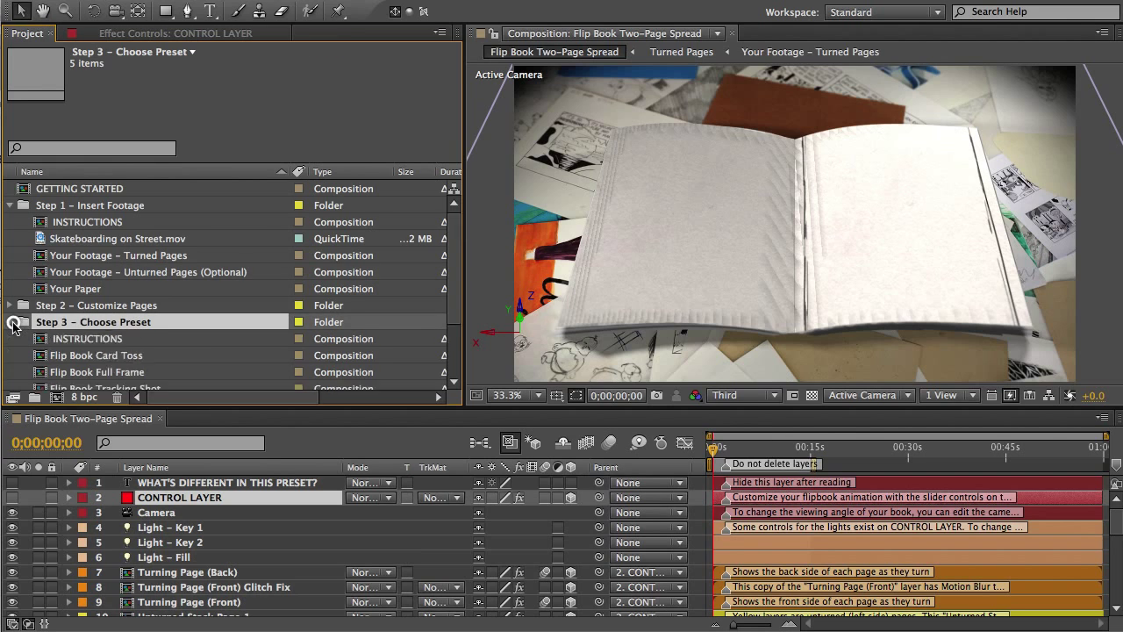
scroll(85, 325, "down", 1)
left_click(80, 320)
left_click(87, 340)
left_click(89, 354)
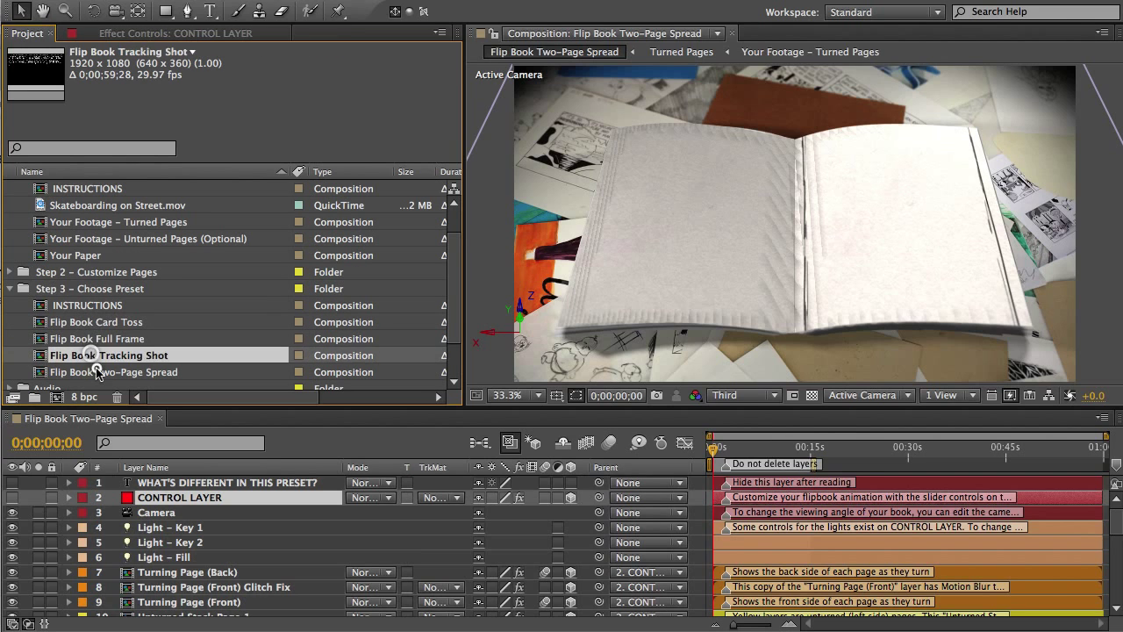
left_click(98, 372)
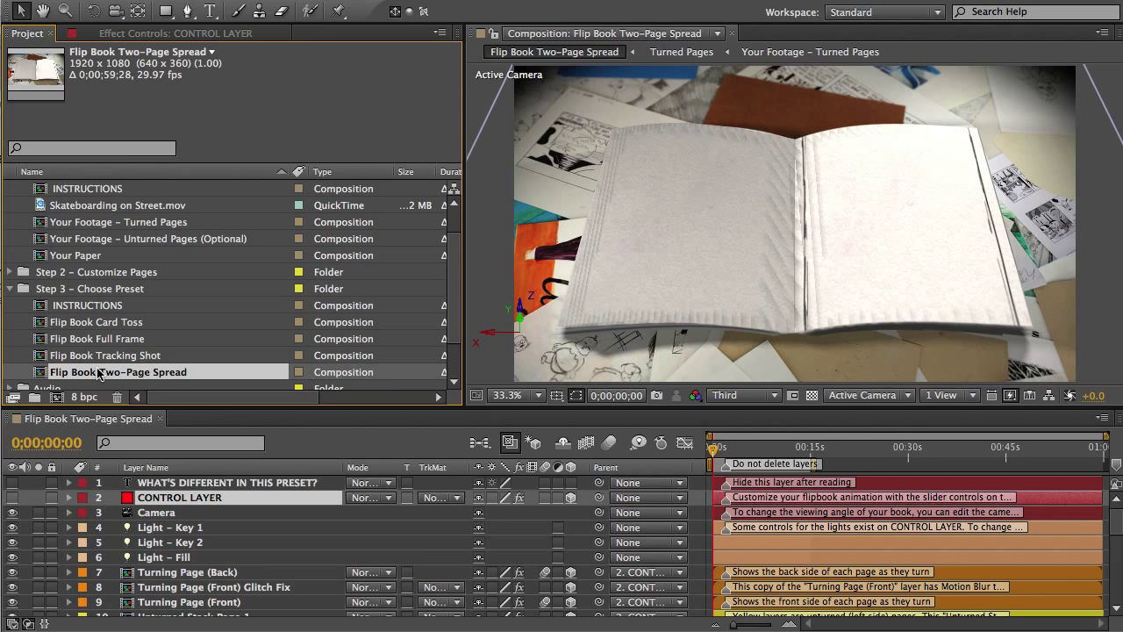
left_click(10, 289)
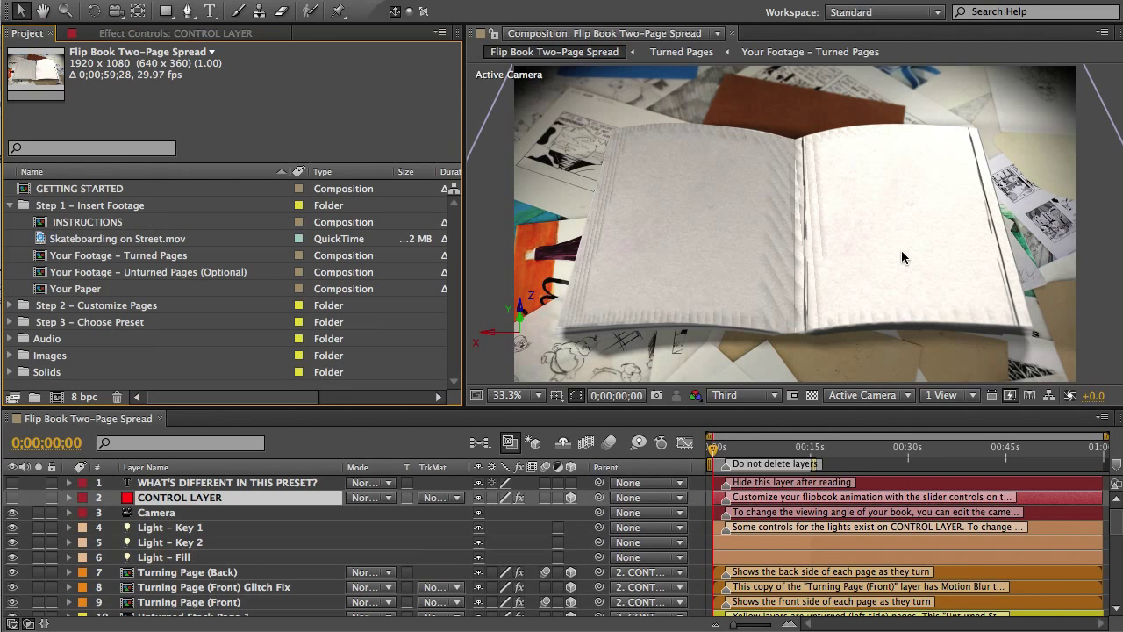
Step: Add Skateboarding on Street.mov to the Your Footage – Turned Pages composition
left_click(905, 215)
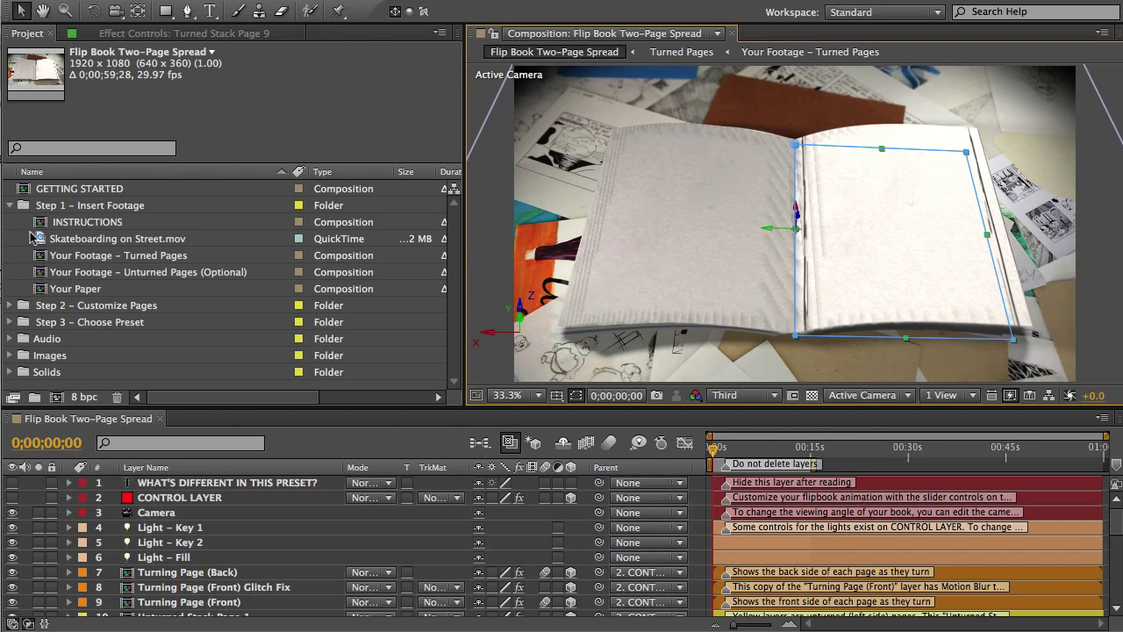
left_click_drag(32, 238, 95, 263)
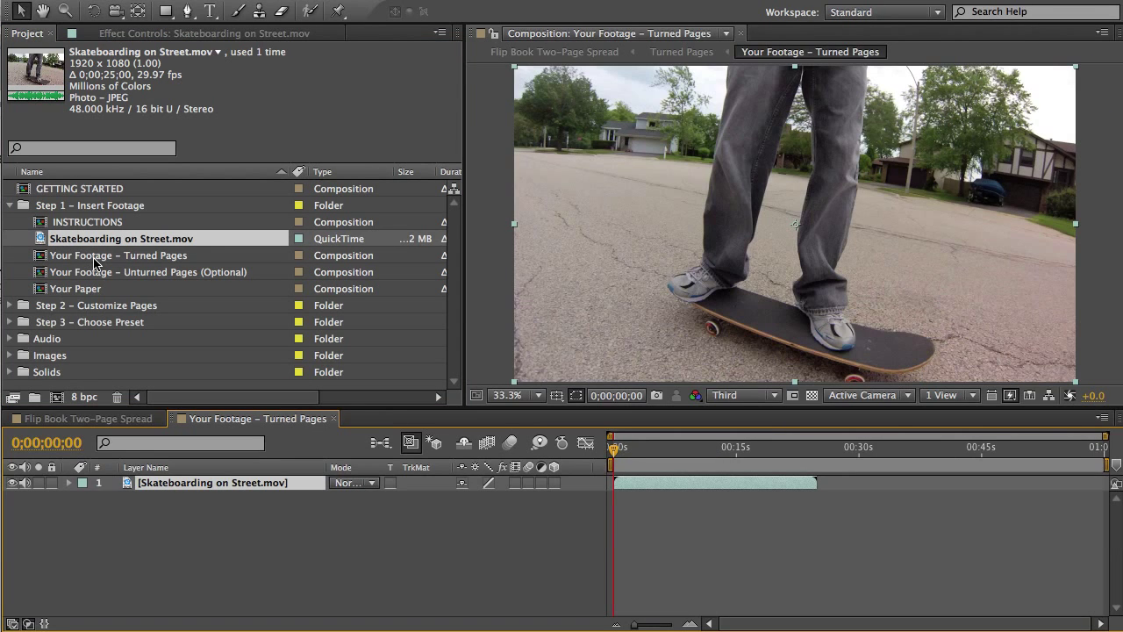
Step: Check the Your Footage – Unturned Pages (Optional) composition and open the Your Paper composition
left_click(111, 272)
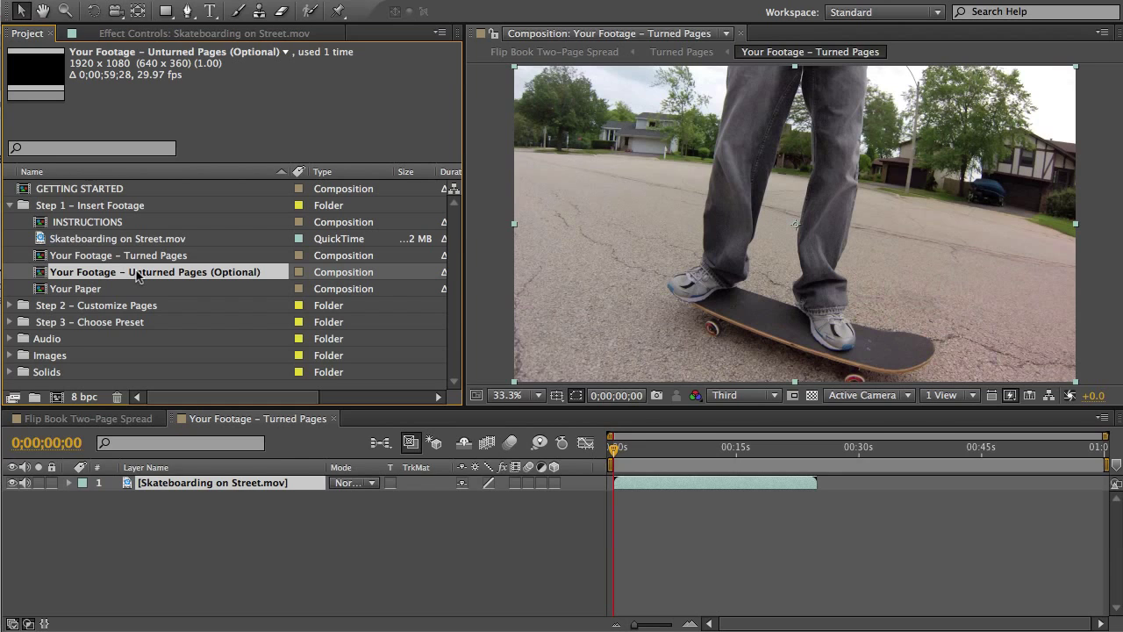
left_click(61, 294)
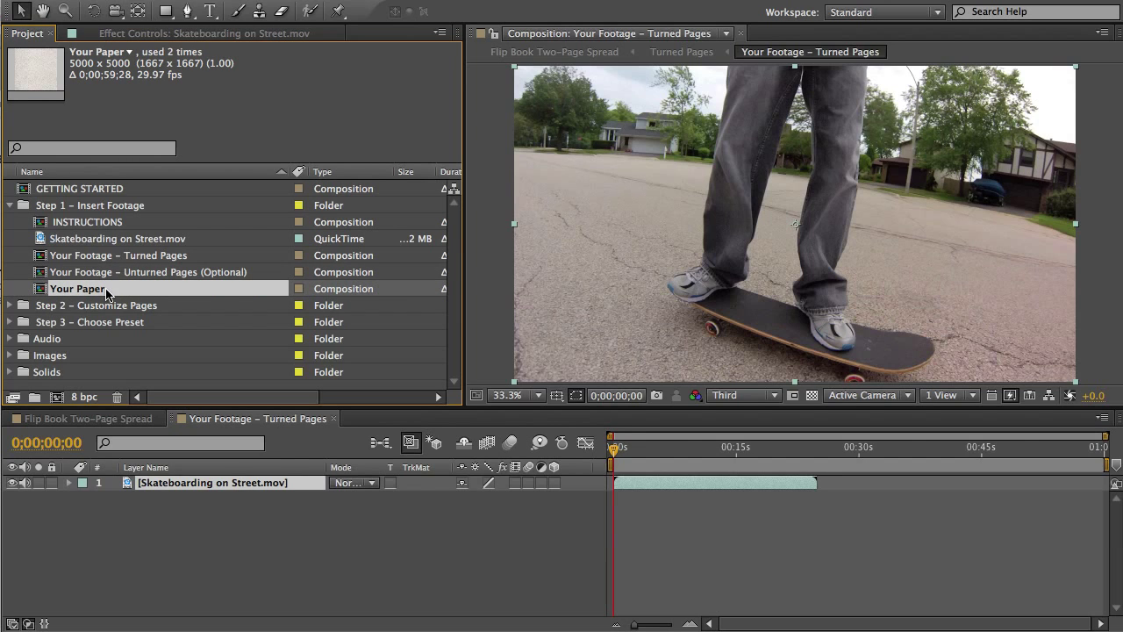
double_click(97, 291)
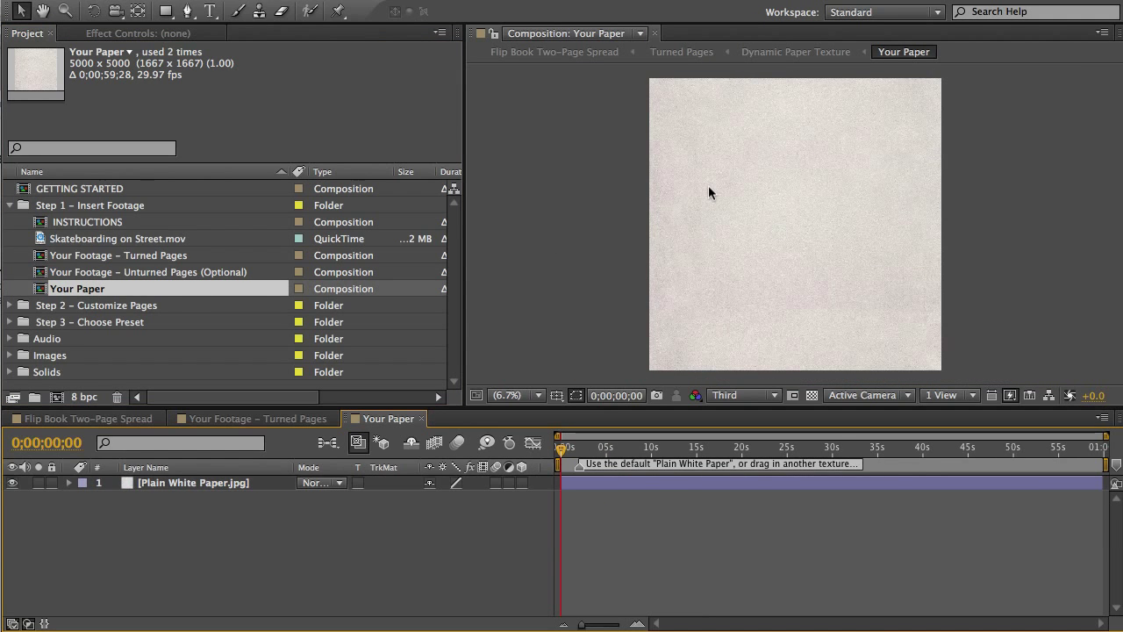
Step: Browse the alternative paper textures in the Images folder, select Construction Paper Green.jpg, and collapse the folder
left_click(50, 355)
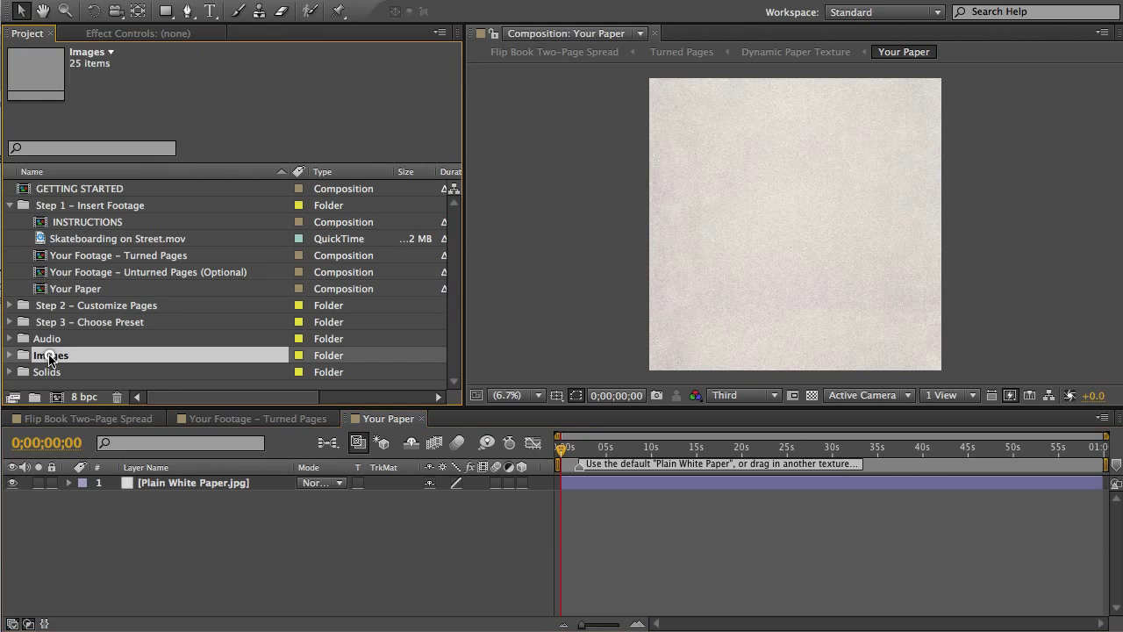
left_click(8, 355)
scroll(12, 355, "down", 4)
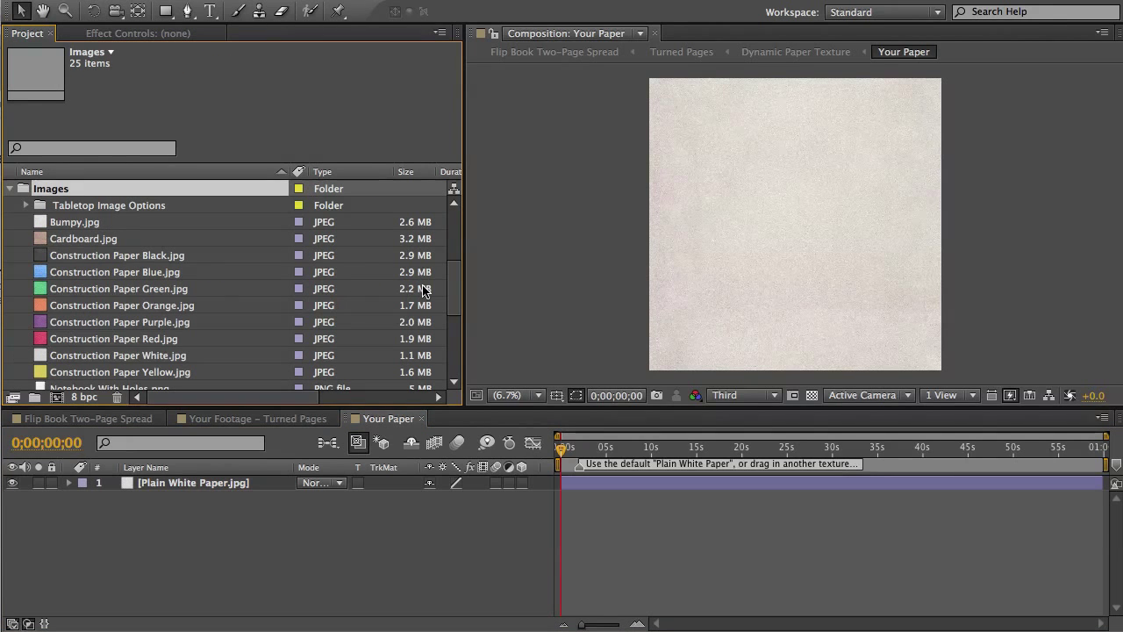
mouse_move(453, 289)
left_mouse_down()
mouse_move(453, 335)
mouse_move(455, 279)
left_mouse_up()
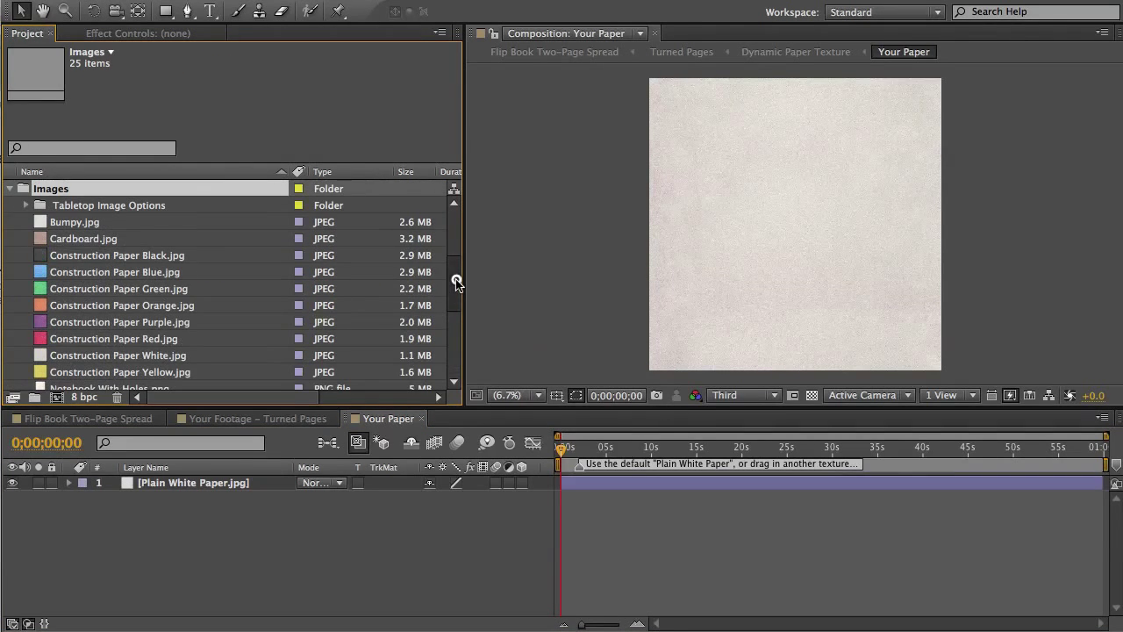
left_click(72, 291)
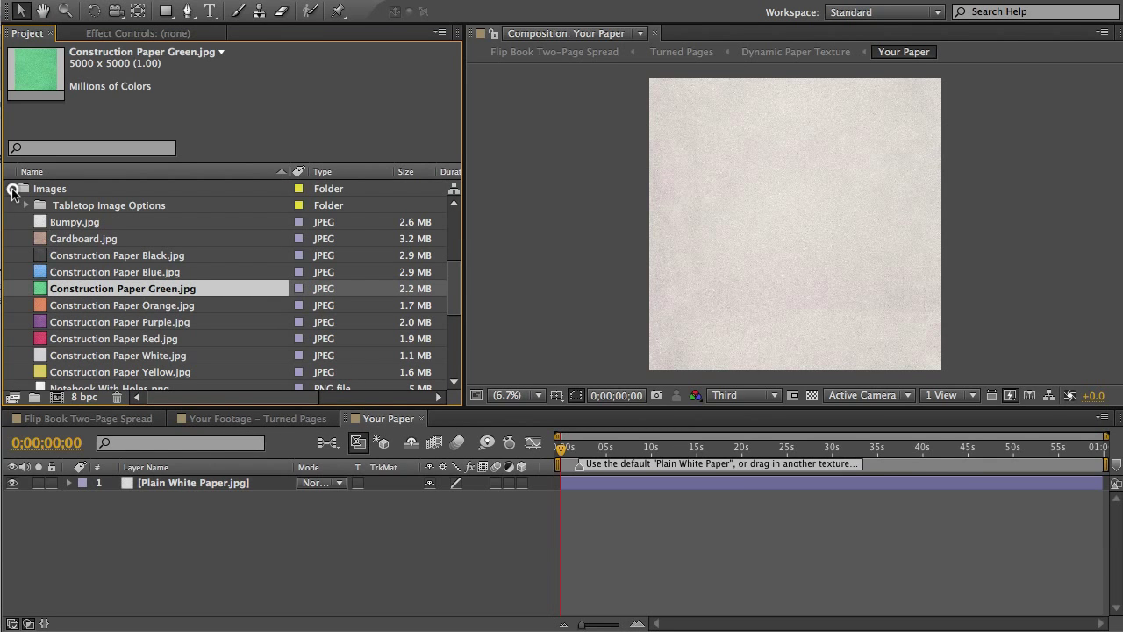
left_click(12, 189)
Step: Collapse the Step 1 – Insert Footage folder and expand the Step 2 – Customize Pages folder
left_click(10, 206)
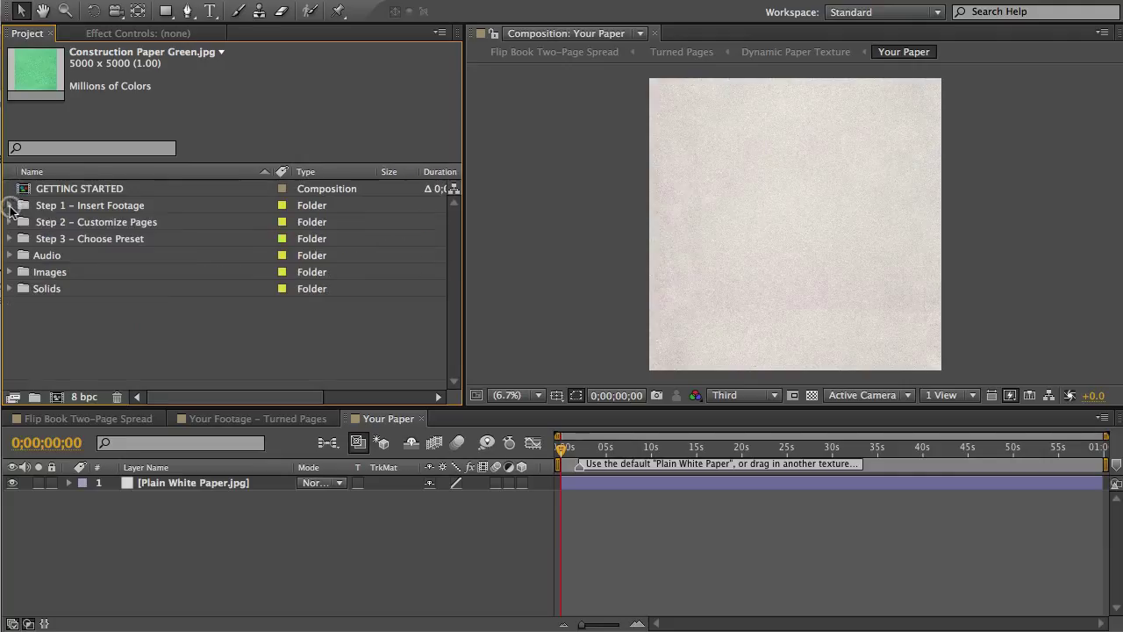
left_click(51, 225)
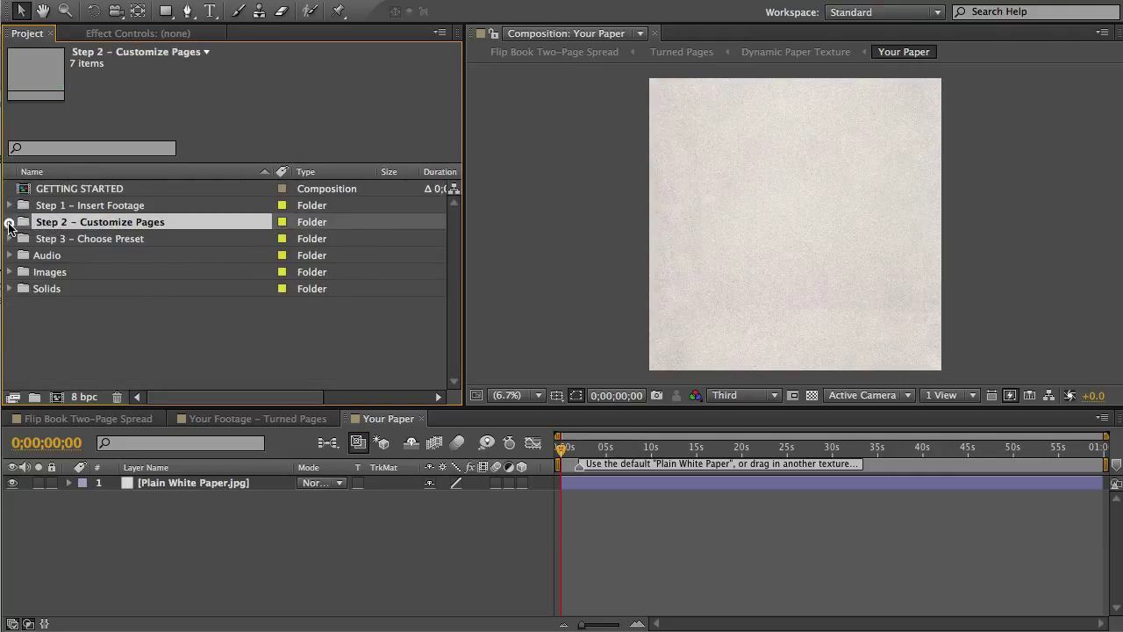
left_click(10, 223)
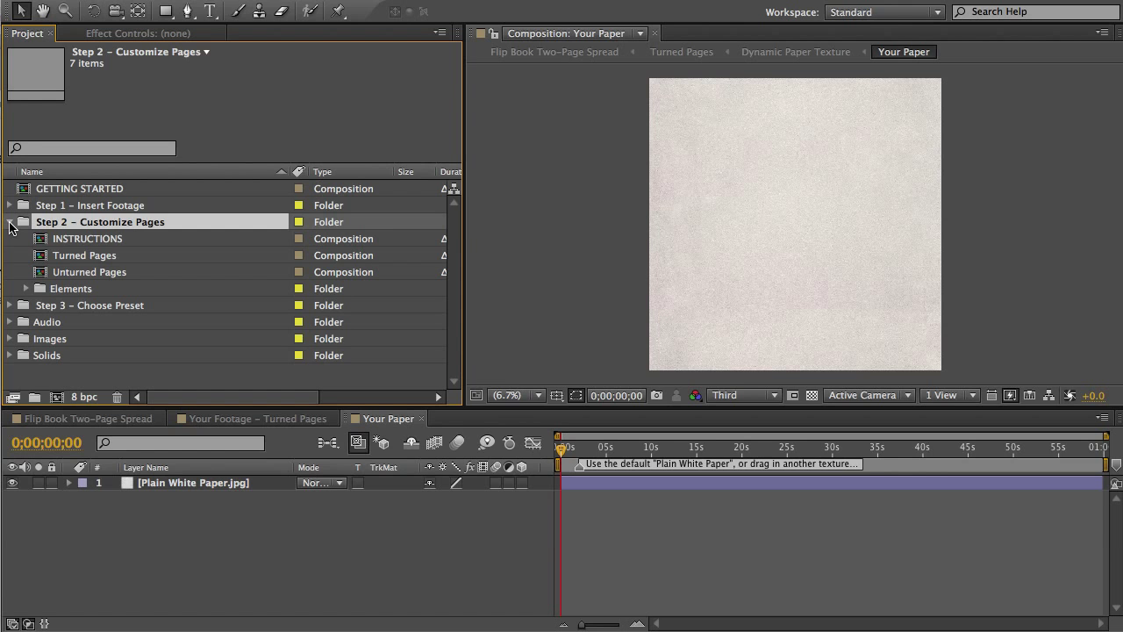
Step: Open the Turned Pages composition, inspect its effect, border and footage layers, and collapse the Your Footage – Turned Pages layer
double_click(84, 255)
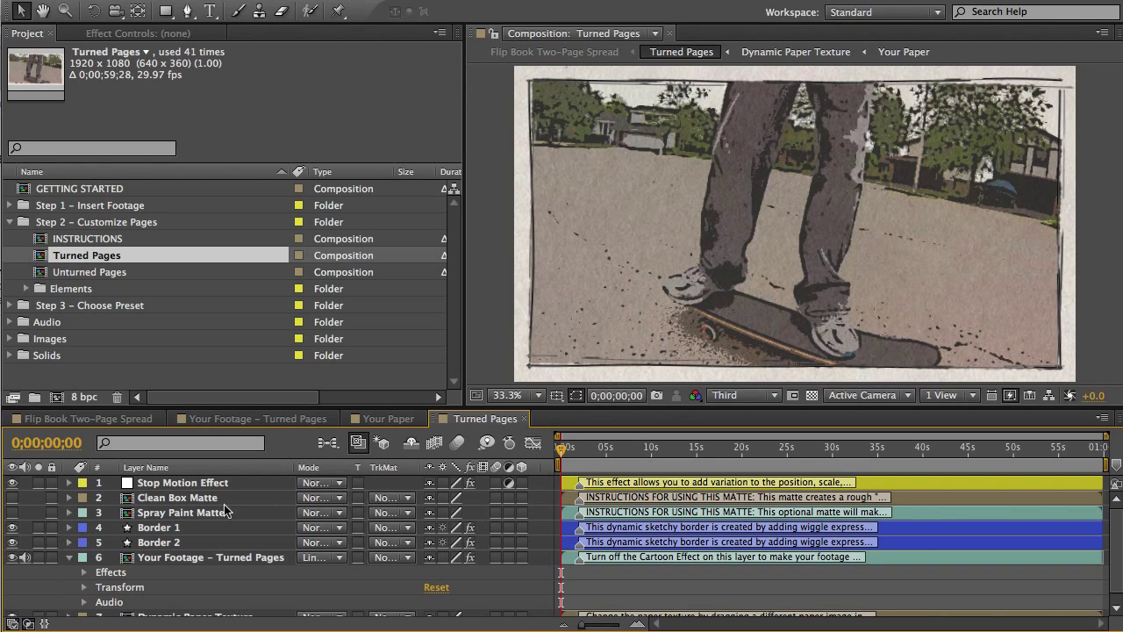
left_click(175, 484)
left_click(171, 527)
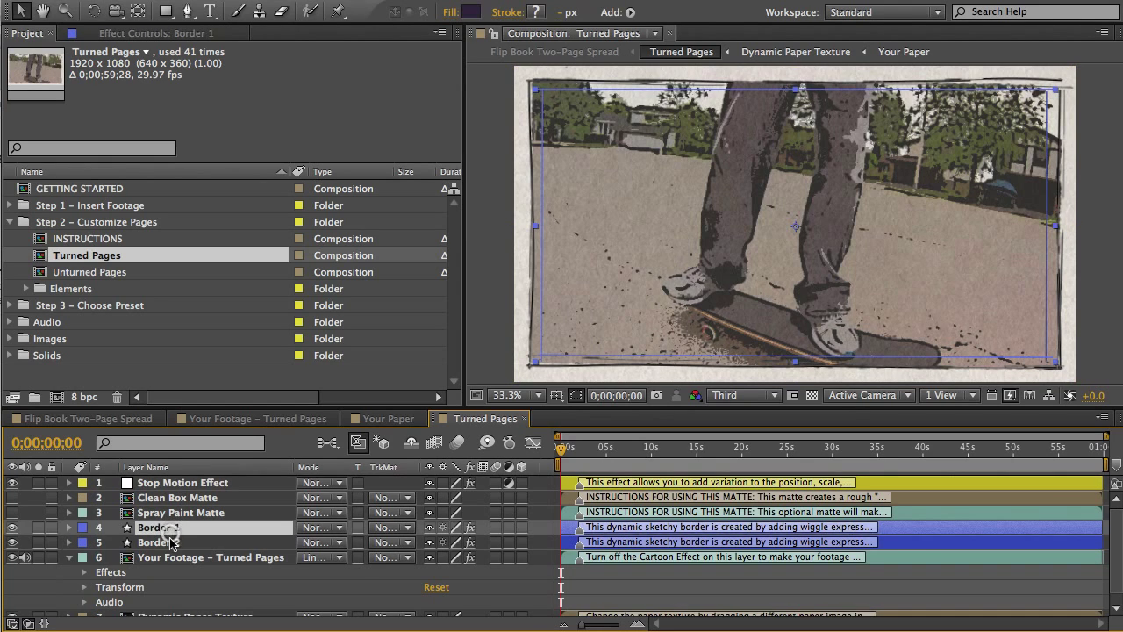
left_click(167, 541)
left_click(180, 560)
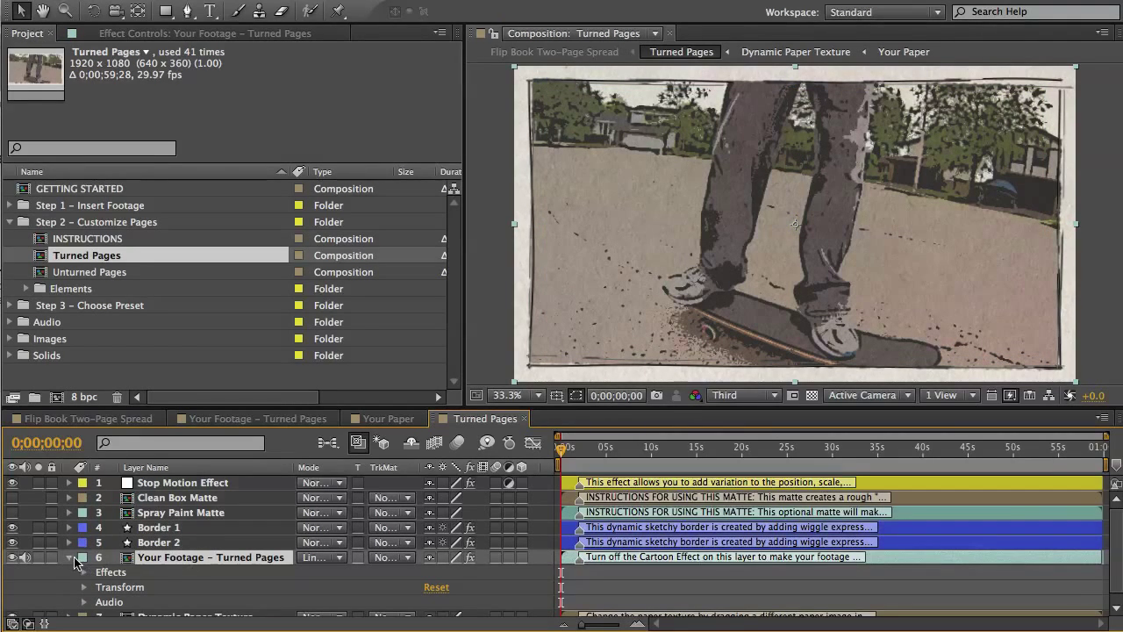
left_click(69, 557)
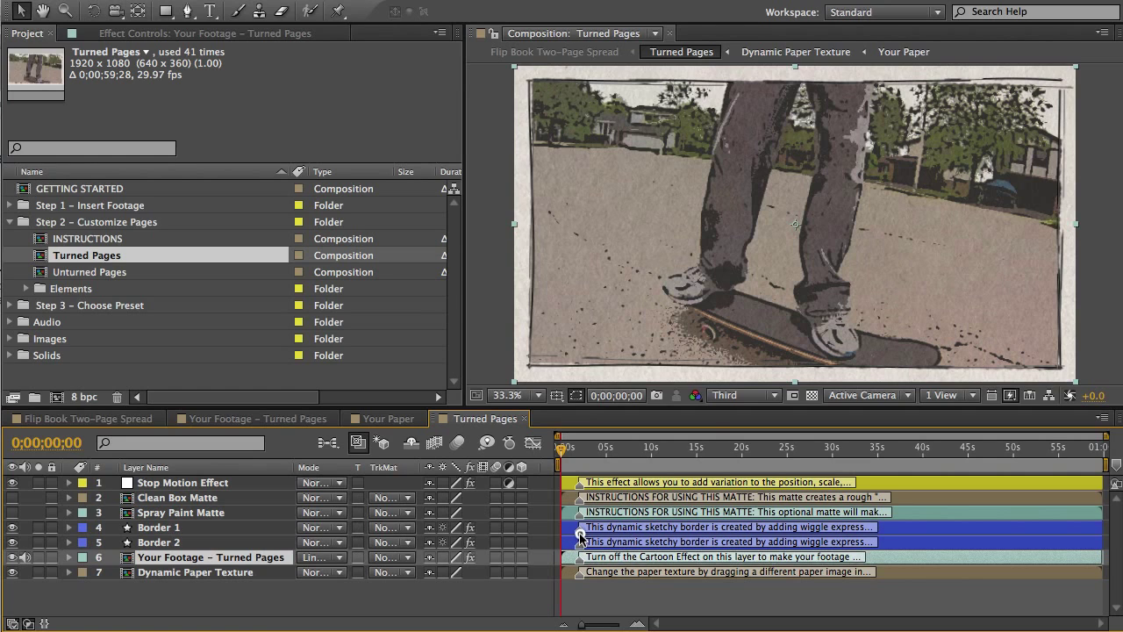
Step: Check the layer notes, the blending mode options of Your Footage – Turned Pages, and the Dynamic Paper Texture layer
mouse_move(580, 509)
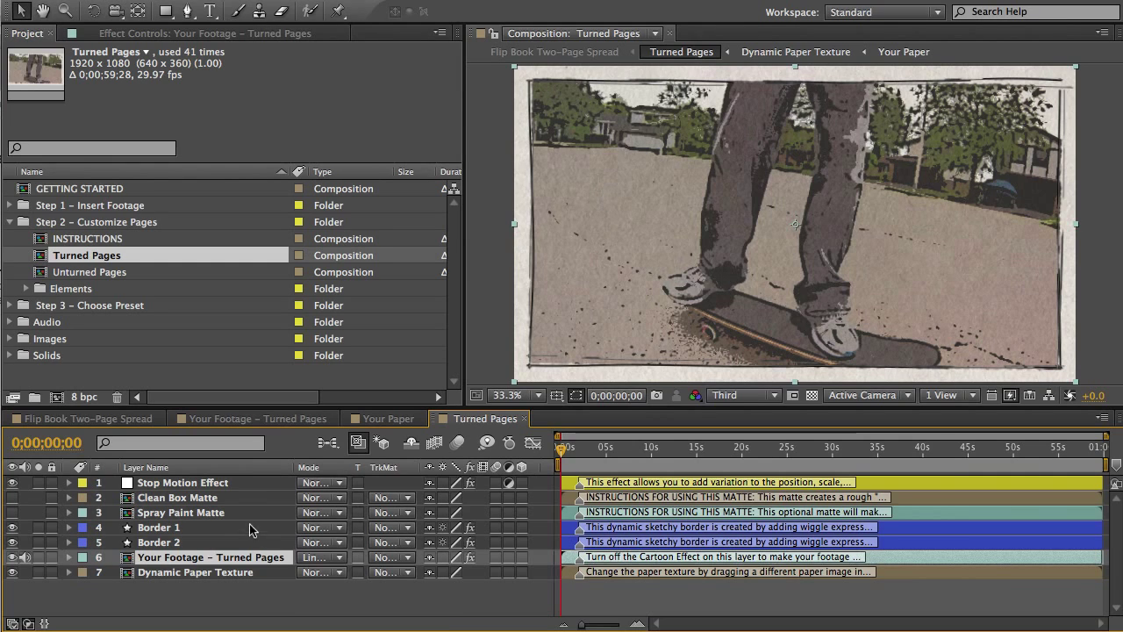
left_click(317, 557)
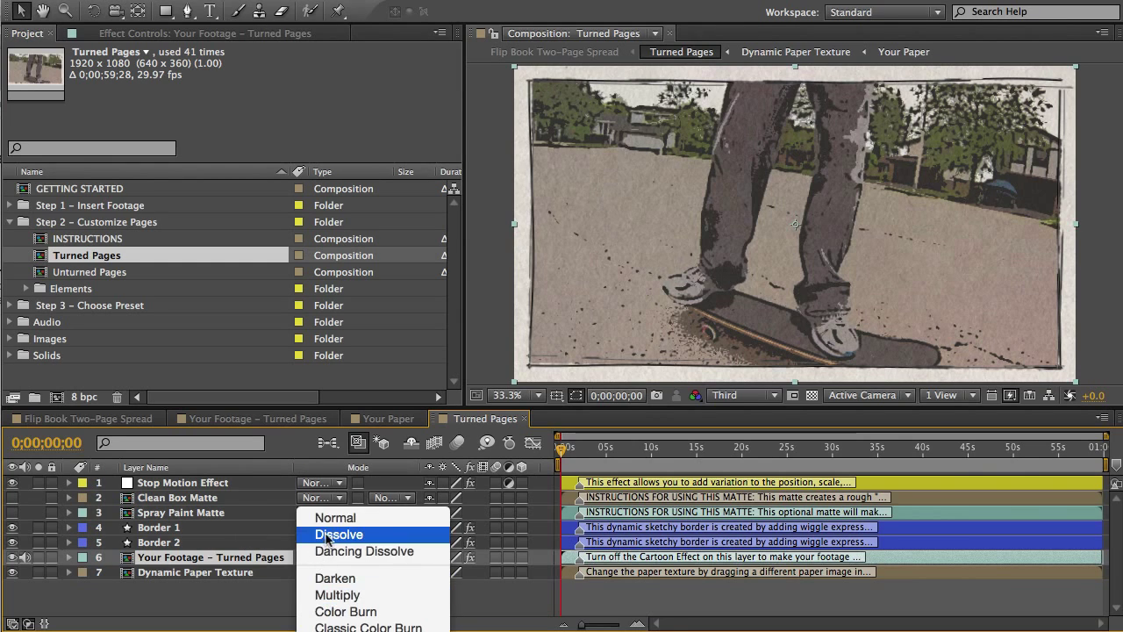
left_click(259, 565)
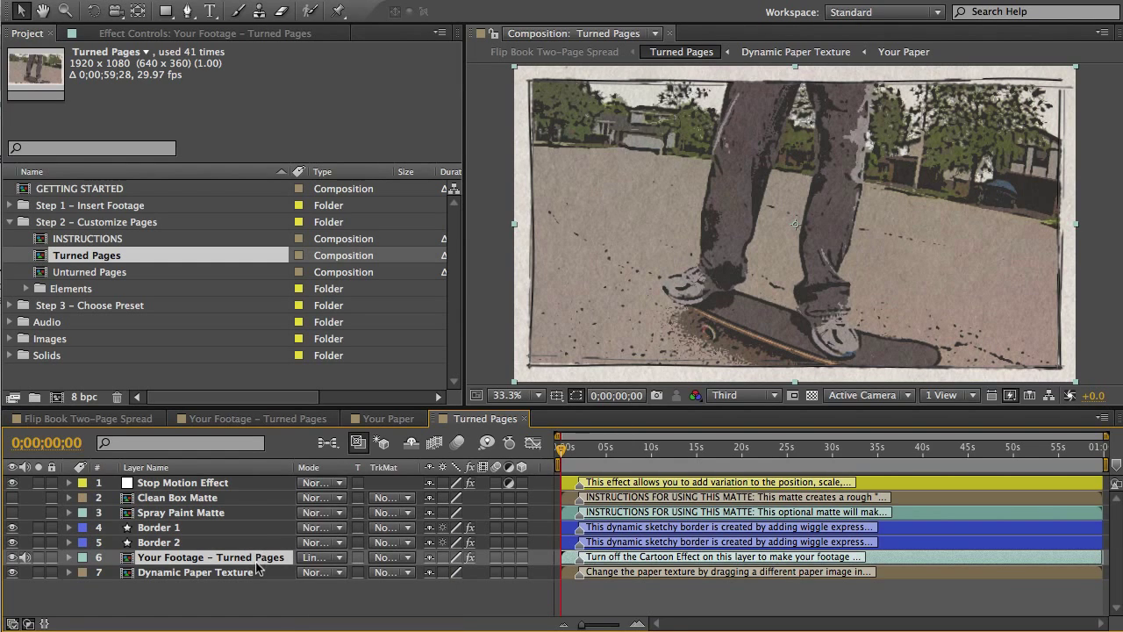
left_click(212, 573)
left_click(178, 588)
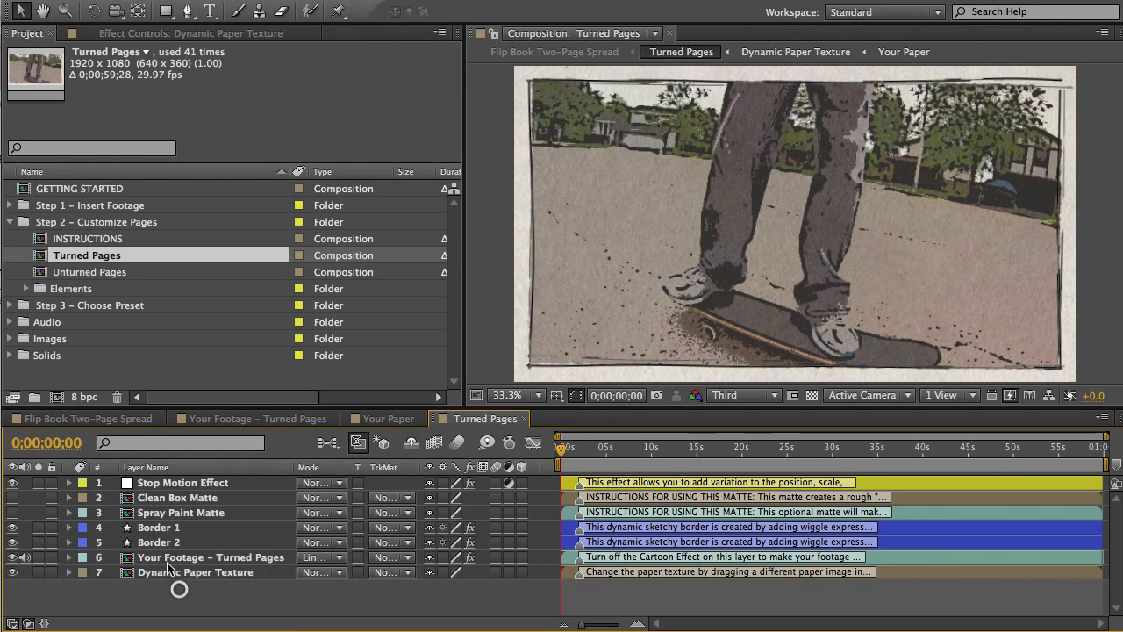
Step: Collapse the Step 2 – Customize Pages folder and expand the Step 3 – Choose Preset folder
left_click(11, 225)
left_click(11, 226)
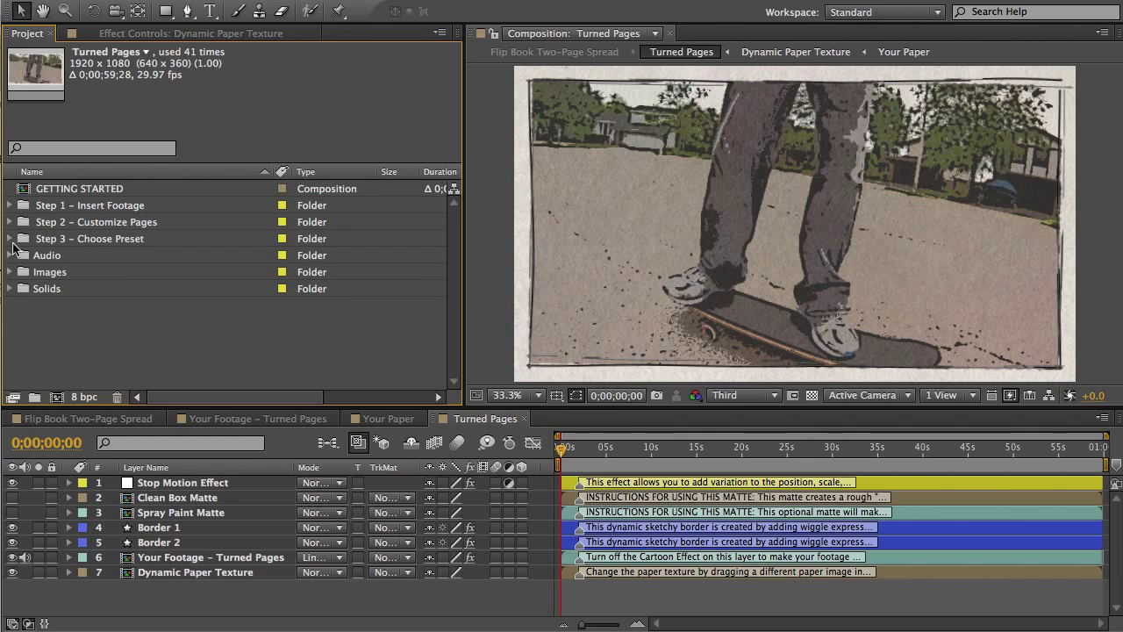
left_click(25, 238)
left_click(8, 239)
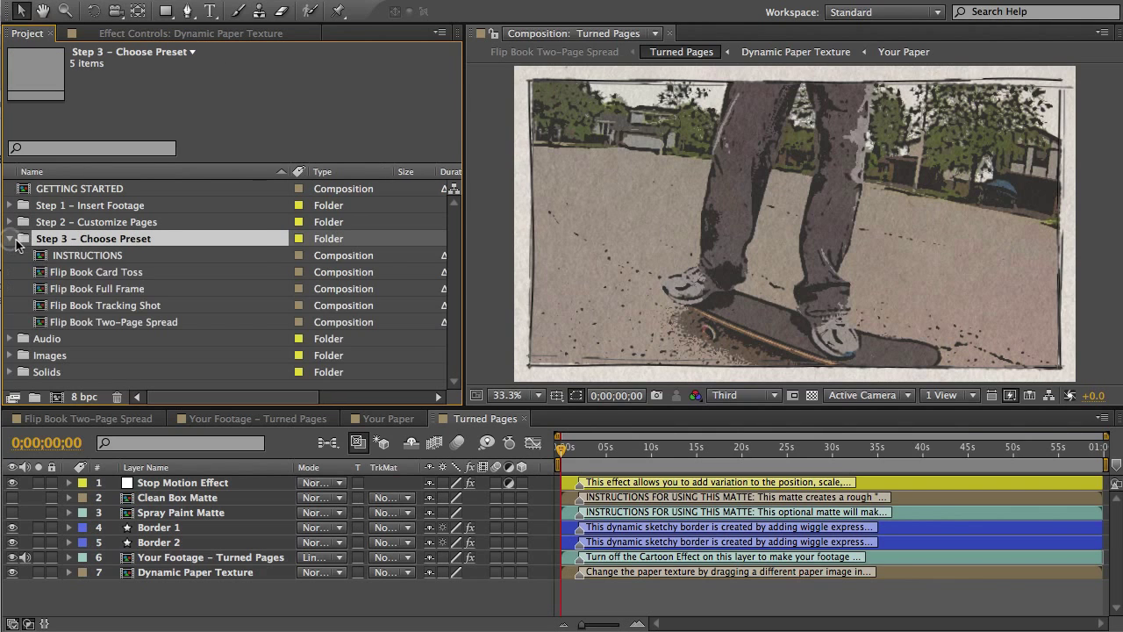
Step: Look through the Card Toss, Full Frame, Tracking Shot and Two-Page Spread flip book presets
left_click(101, 277)
left_click(96, 288)
left_click(98, 305)
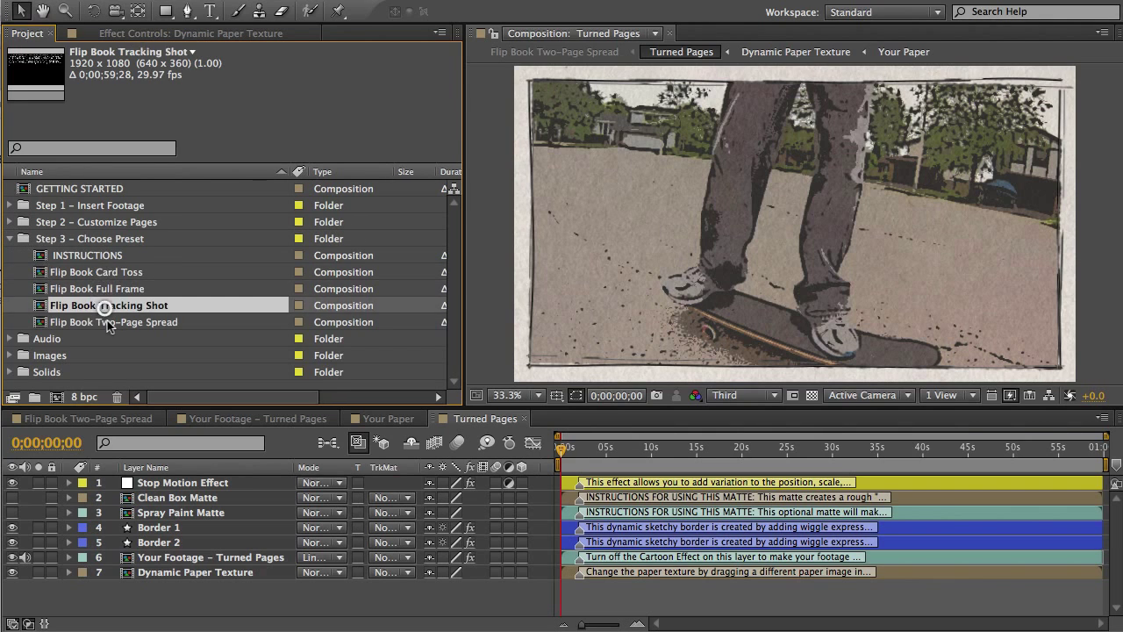
left_click(108, 324)
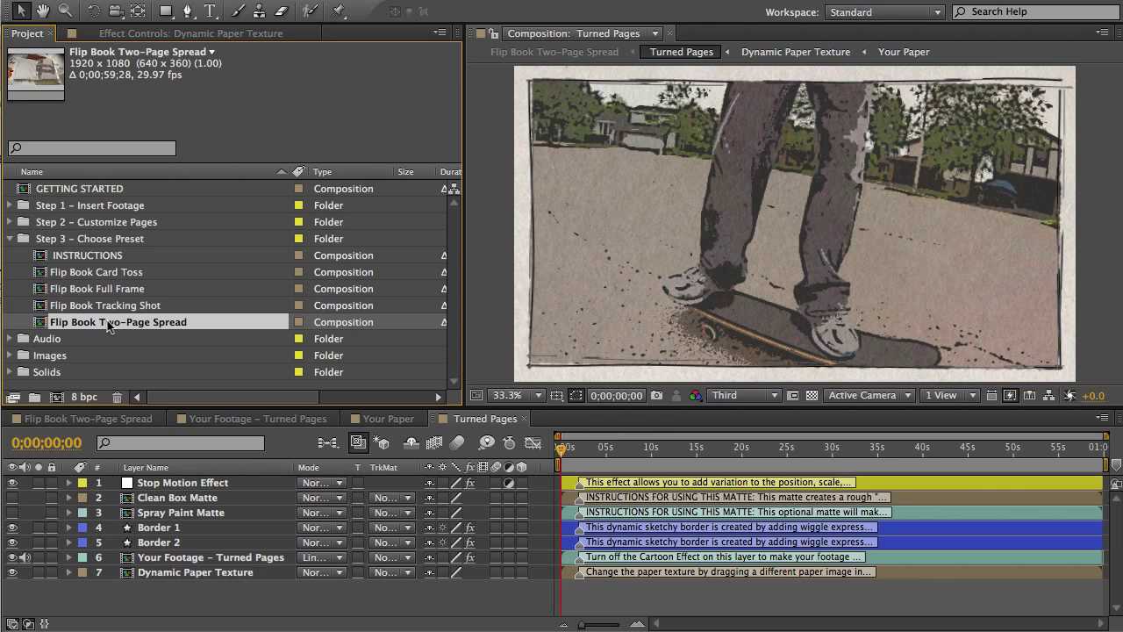
Step: Close the Turned Pages, Your Paper and Your Footage – Turned Pages compositions
left_click(524, 419)
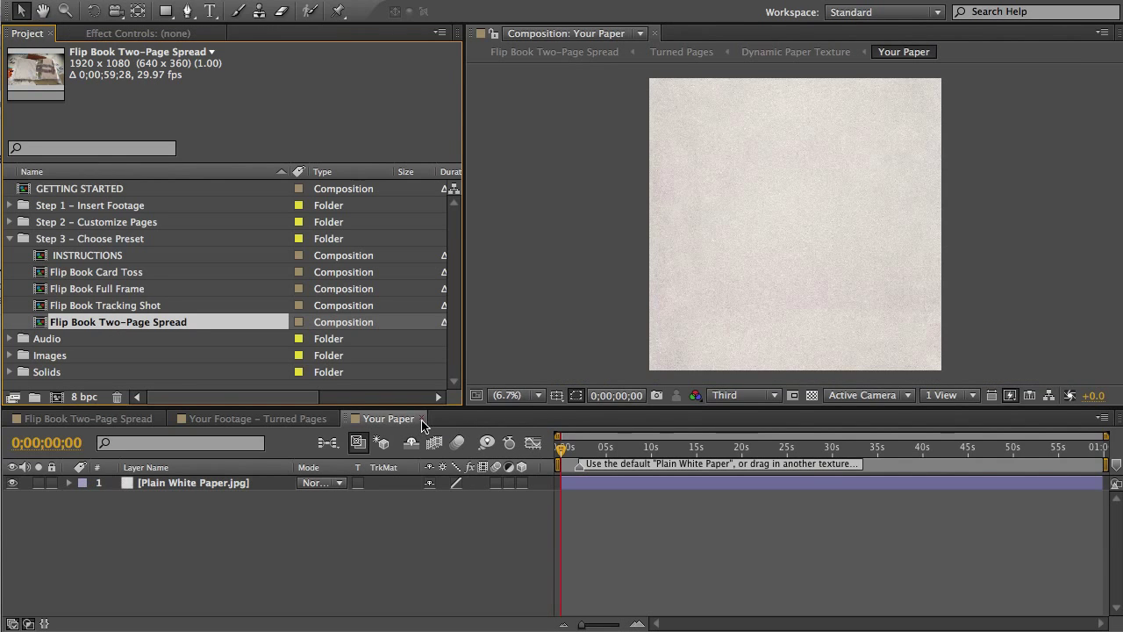
left_click(419, 420)
left_click(333, 418)
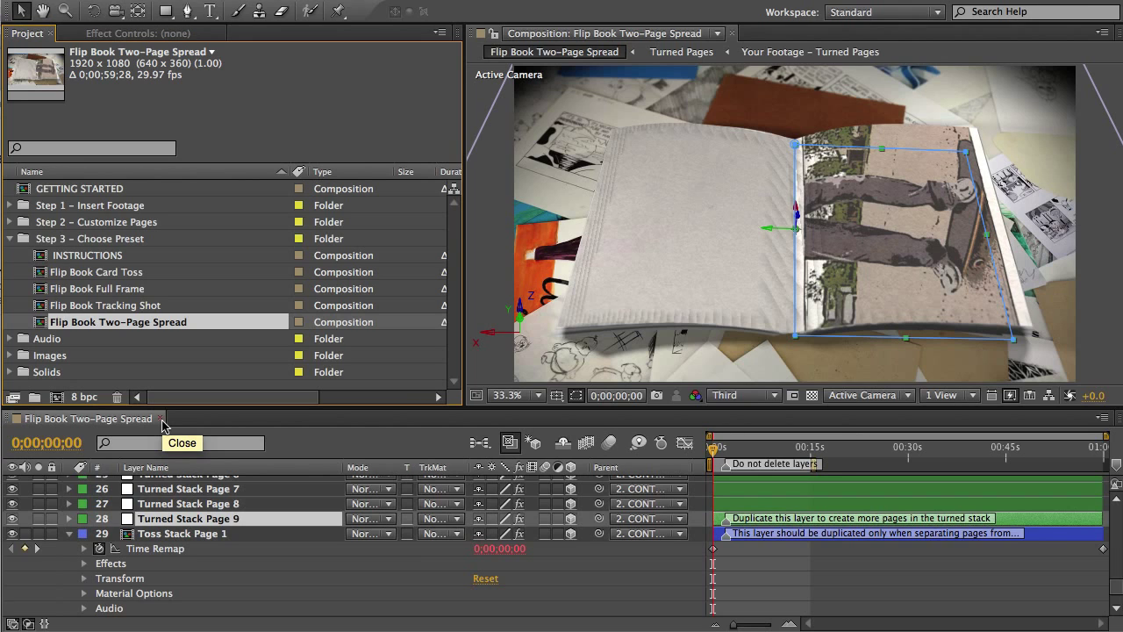
Step: Open the Flip Book Tracking Shot preset composition and close the Flip Book Two-Page Spread composition
left_click(108, 307)
double_click(108, 312)
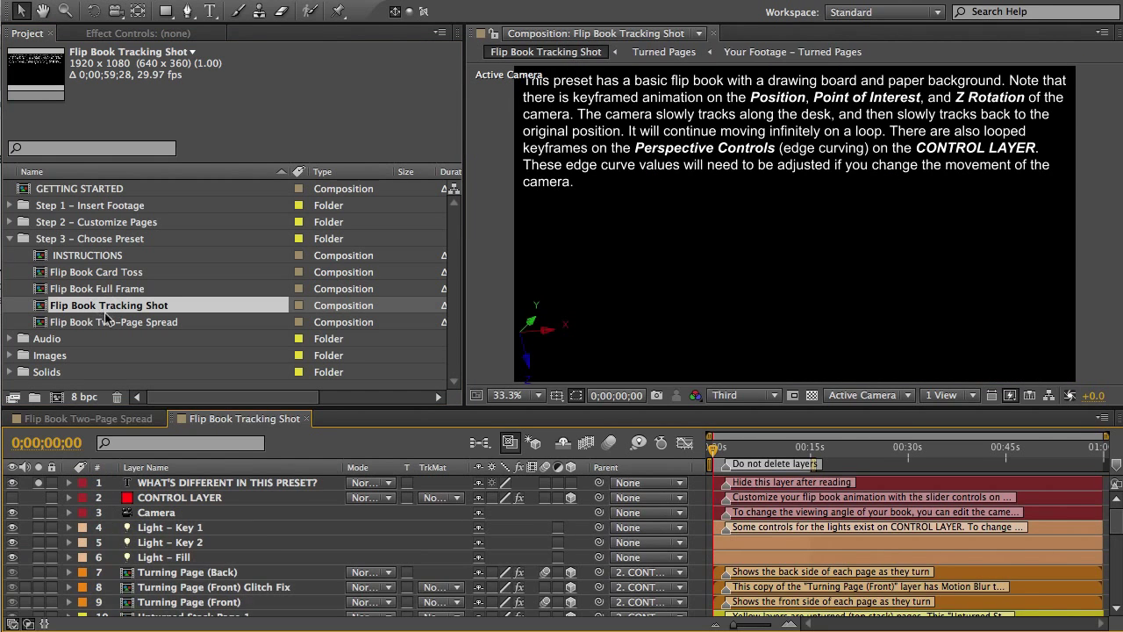
left_click(156, 420)
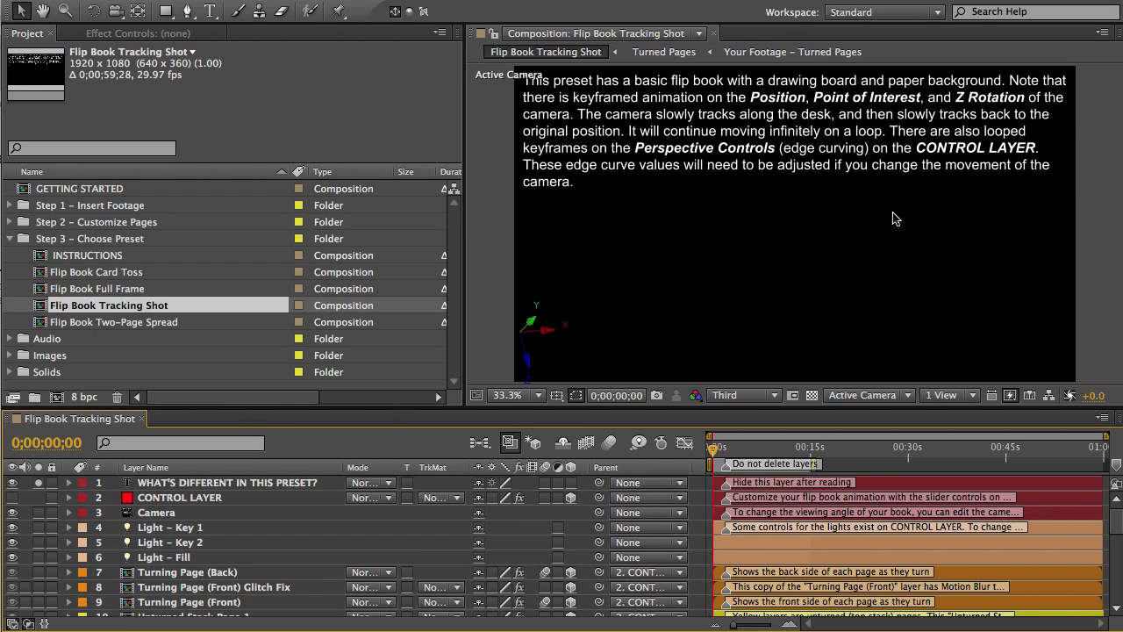
Step: Hide the WHAT'S DIFFERENT IN THIS PRESET? text layer and look through the camera and light layers
left_click(182, 486)
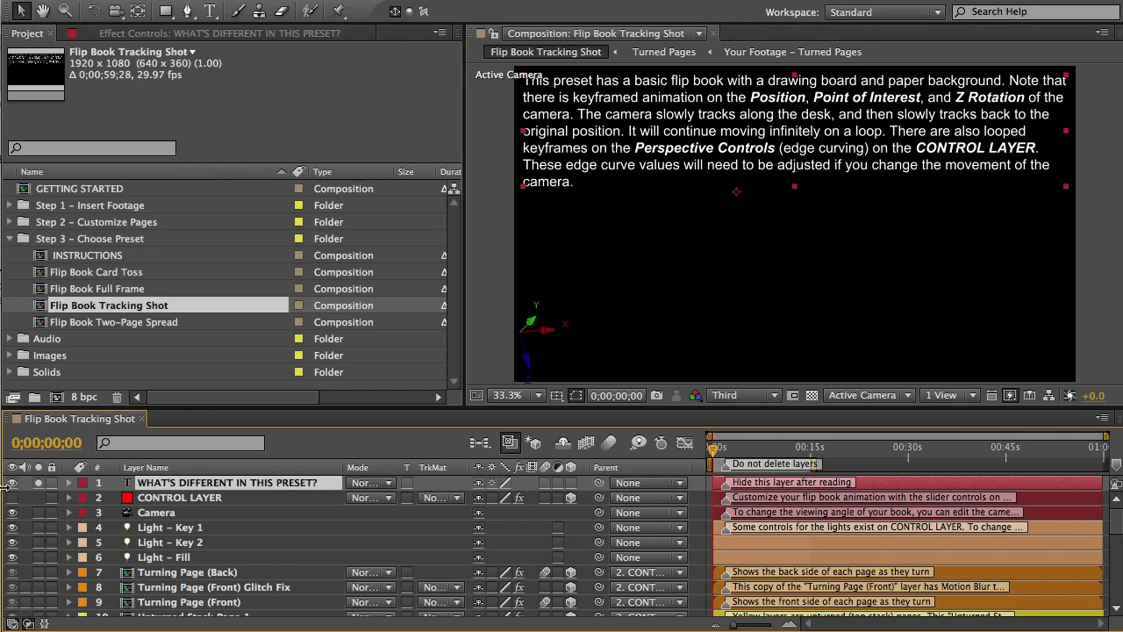
left_click(12, 484)
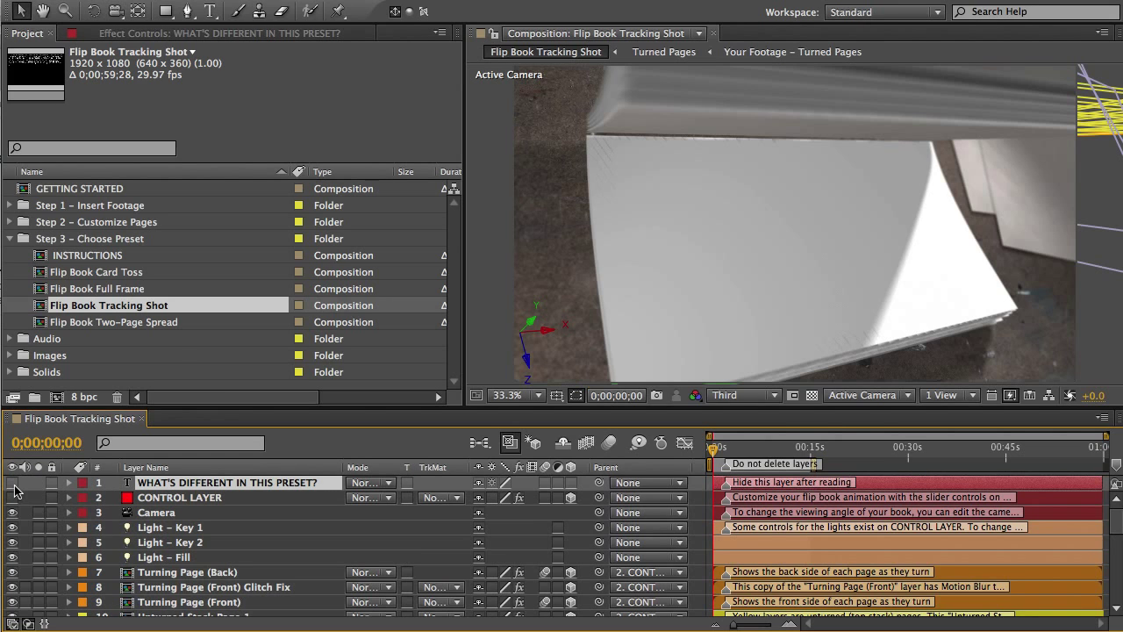
left_click(158, 513)
left_click(166, 528)
left_click(172, 542)
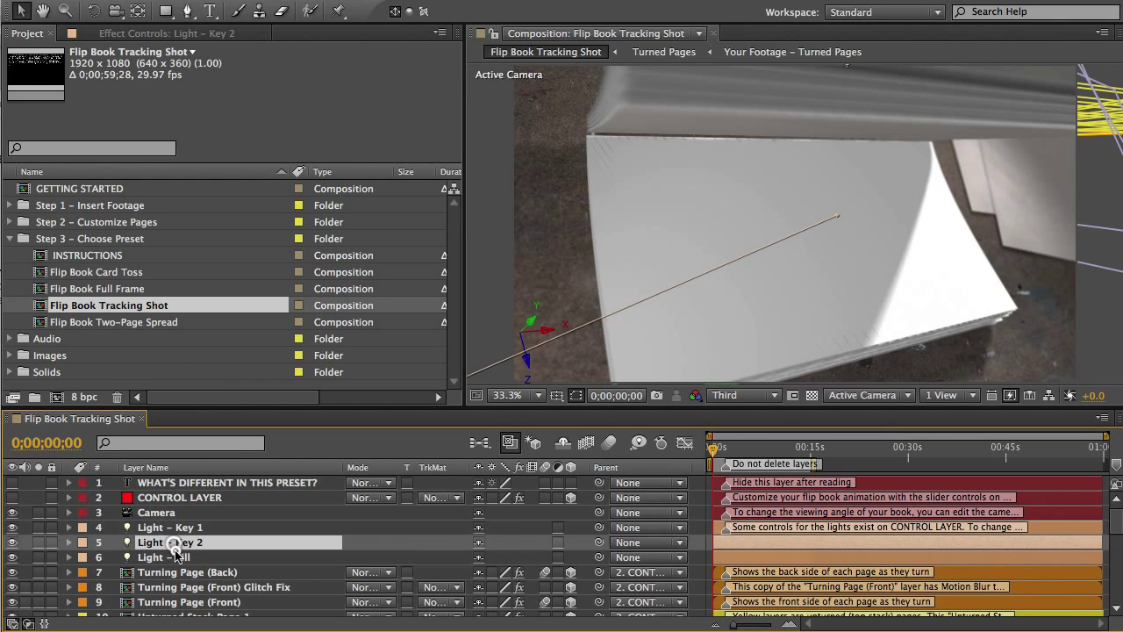
left_click(178, 557)
Step: Select the layers from Turning Page (Back) to Unturned Stack Page 1 to review their notes, and clear the selection
scroll(175, 554, "down", 2)
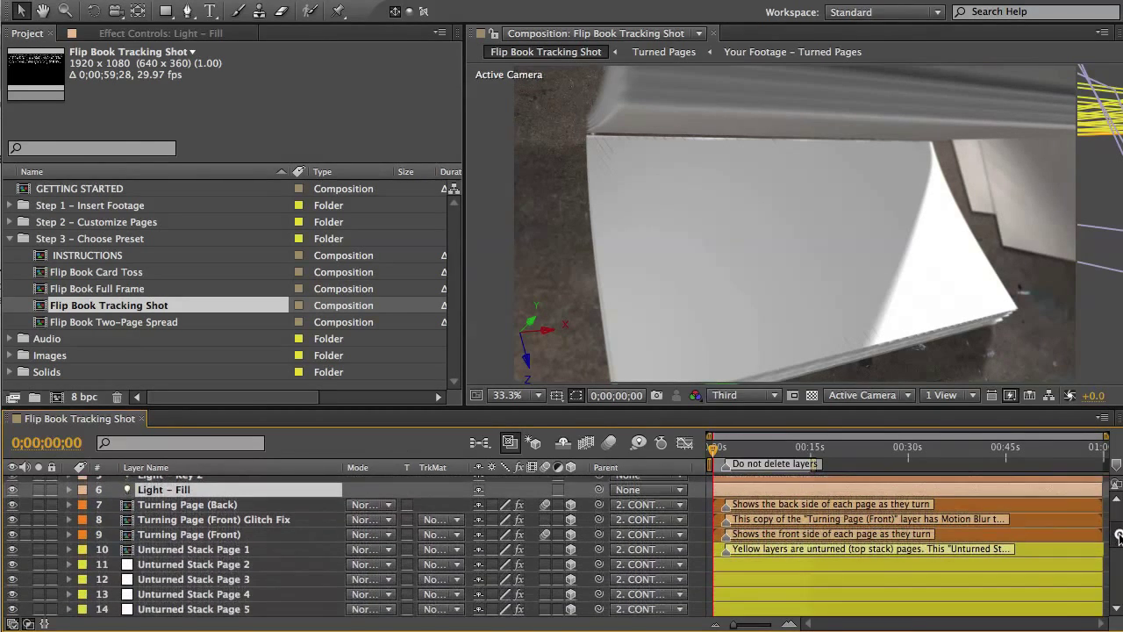
left_click(158, 506)
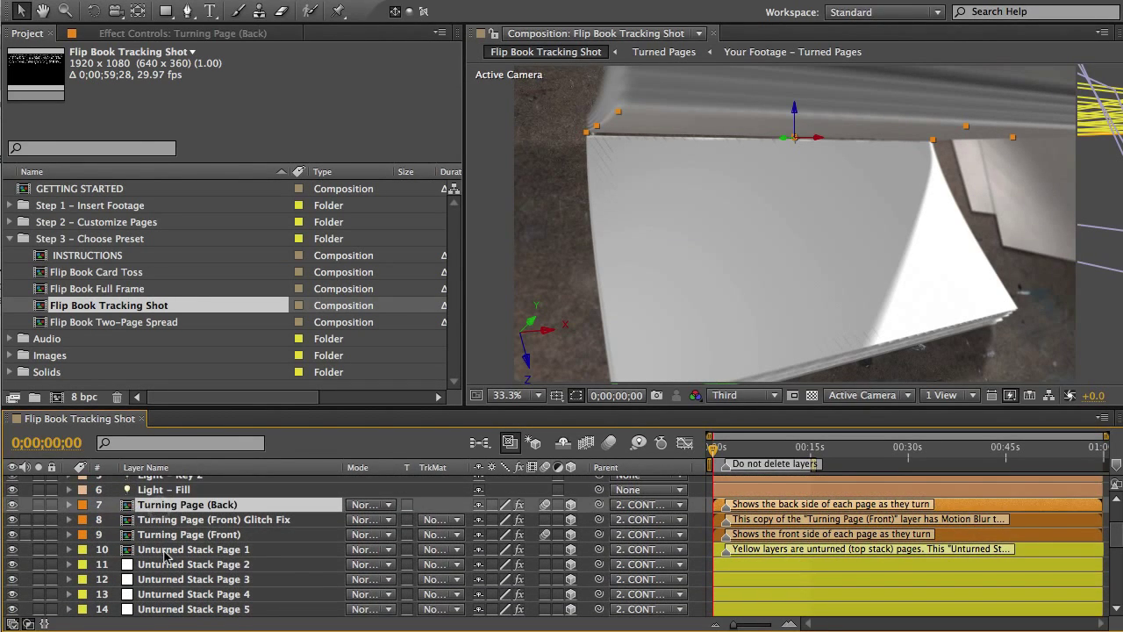
left_click(167, 551, "shift")
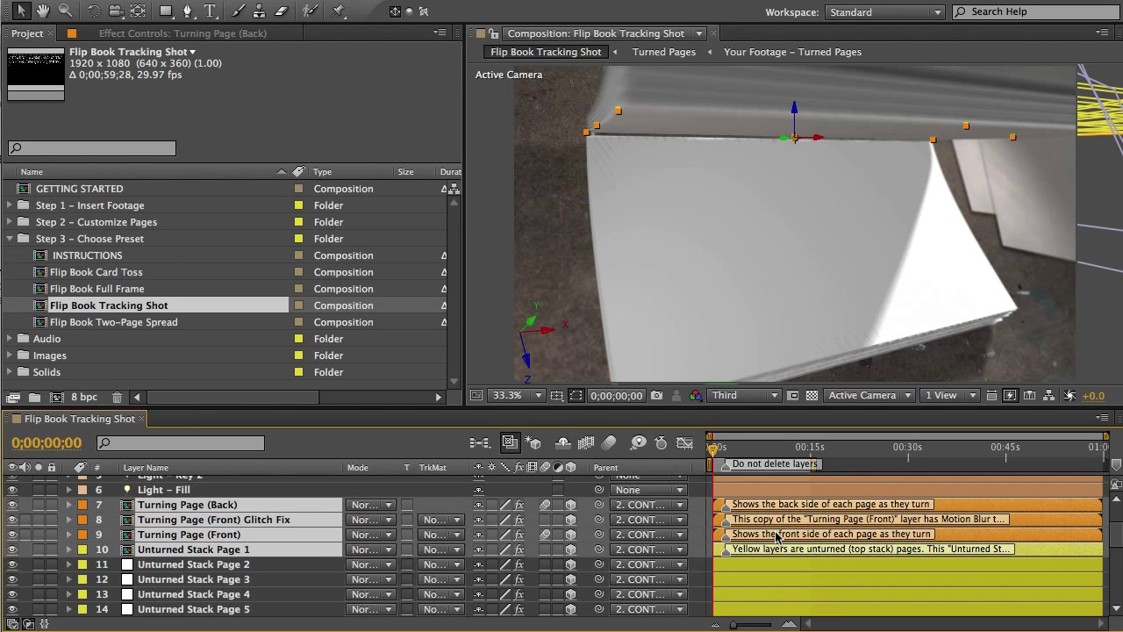
key("F2")
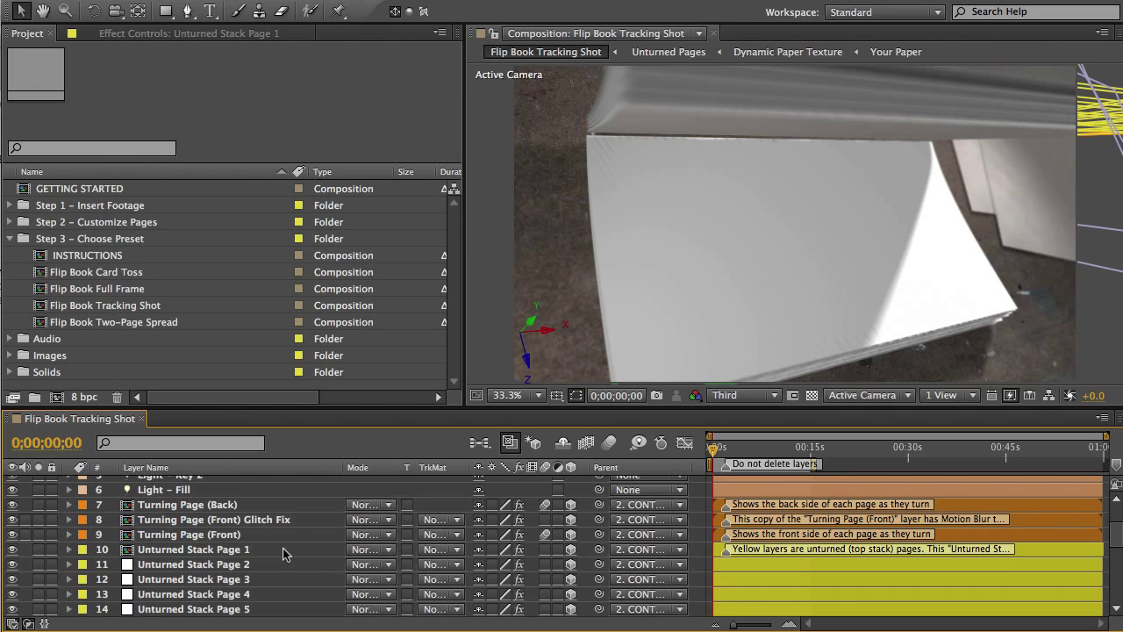
Step: Select the Unturned Stack Page 1 to 10 layers to see their place in the book, and single out Unturned Stack Page 10
left_click(268, 553)
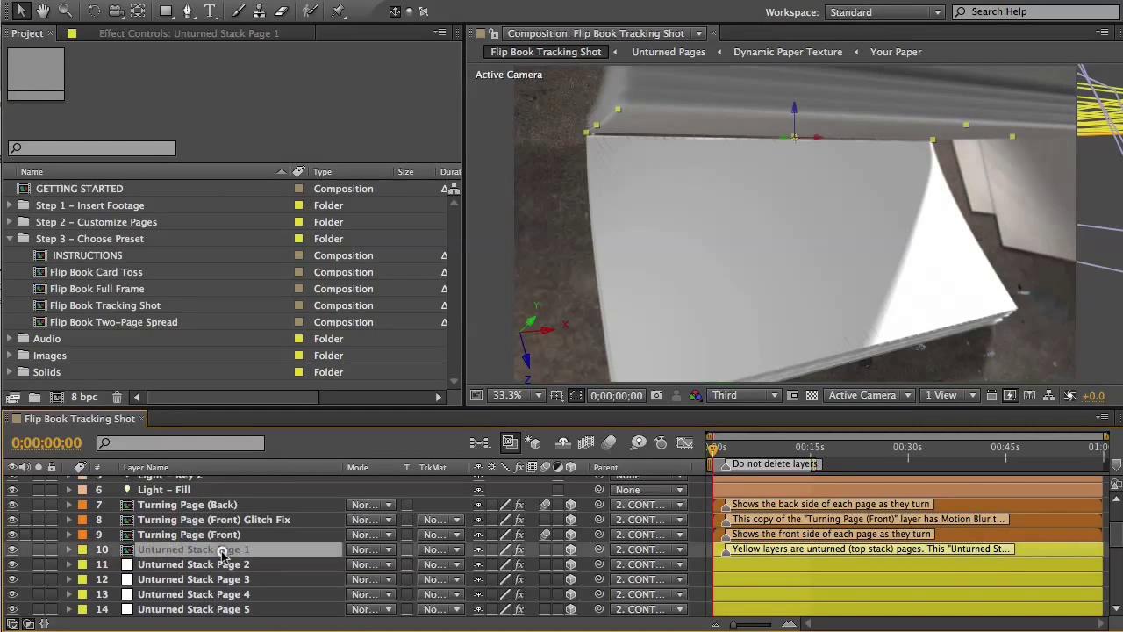
scroll(1113, 537, "down", 3)
scroll(1116, 543, "down", 3)
left_click(298, 600, "shift")
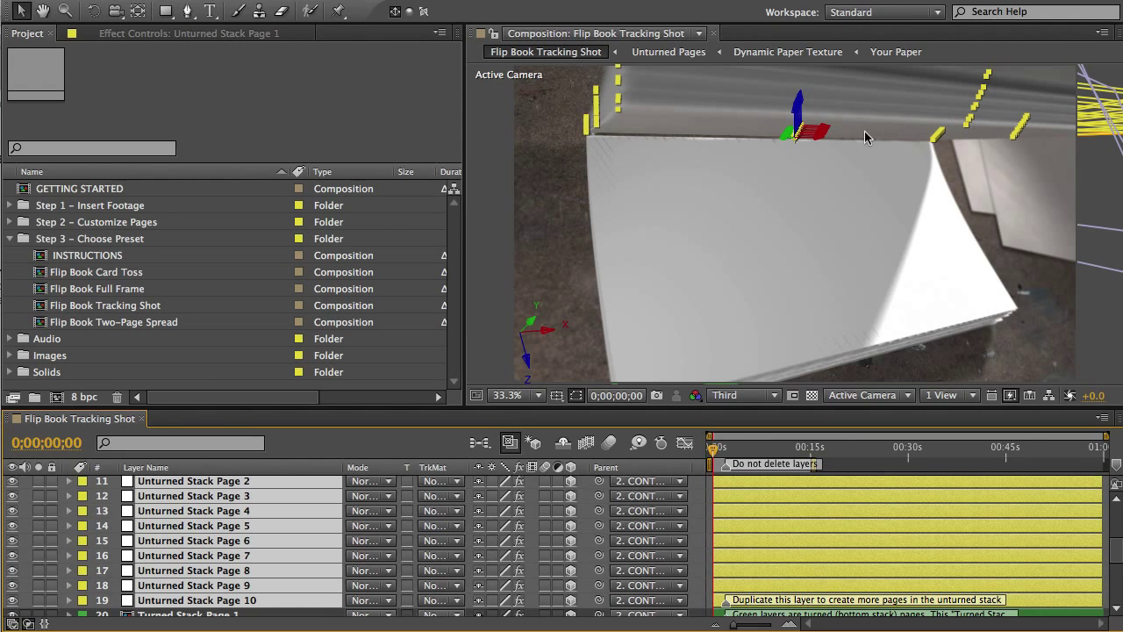
left_click(197, 600)
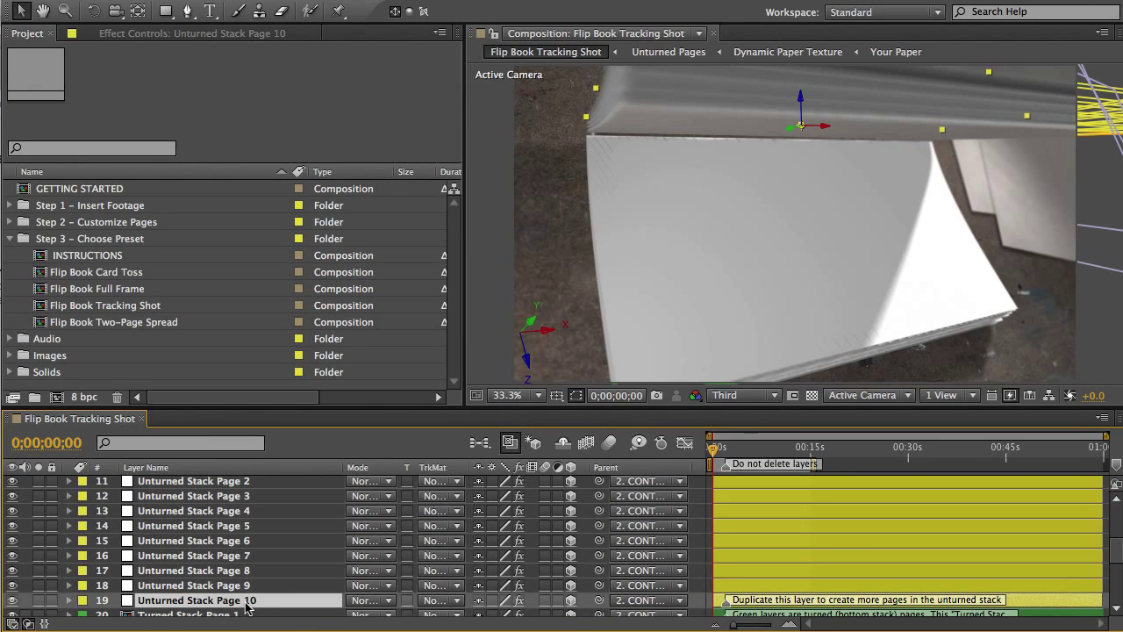
Step: Select the Turned Stack Page 1 to 8 layers to see their place in the book, and select the Toss Stack Page 1 layer
left_click_drag(1116, 551, 1116, 572)
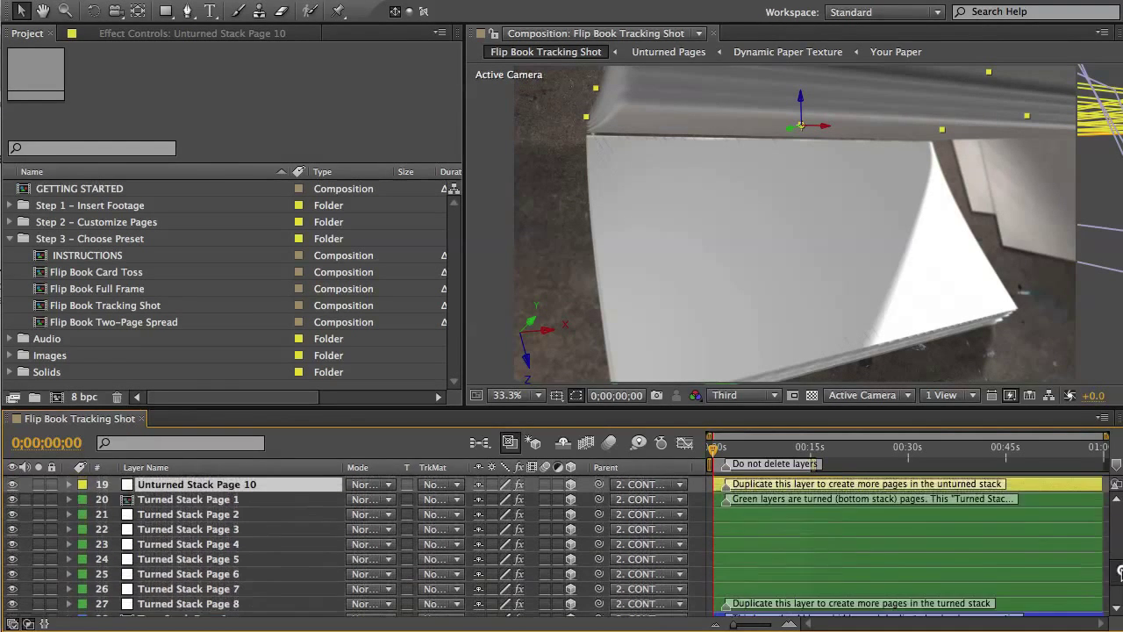
left_click(222, 500)
left_click(226, 604, "shift")
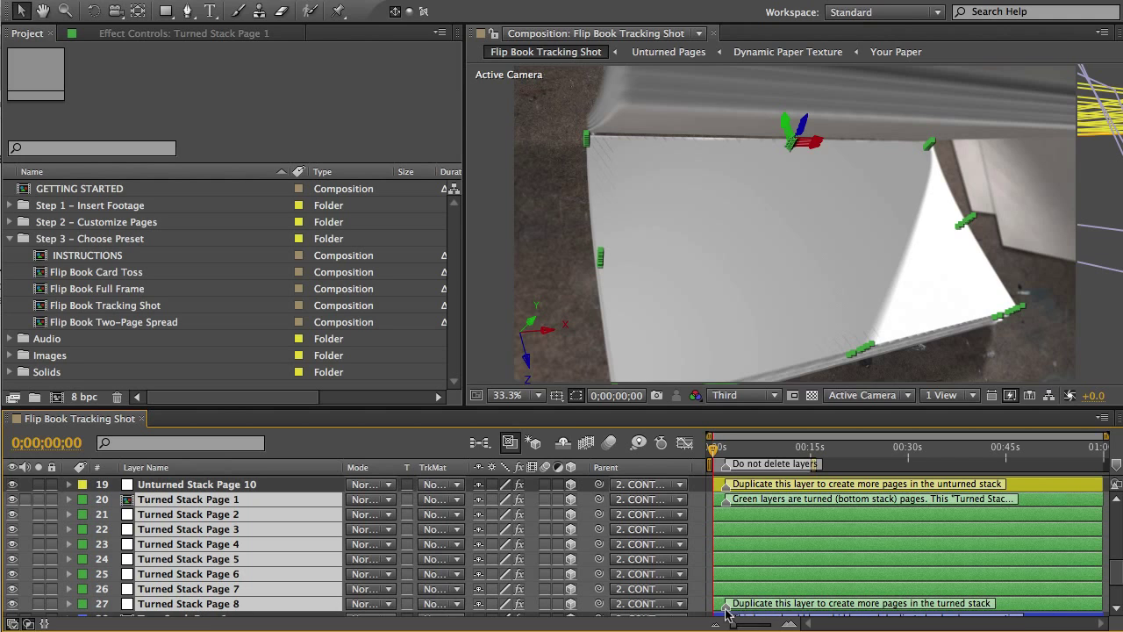
scroll(1115, 571, "down", 3)
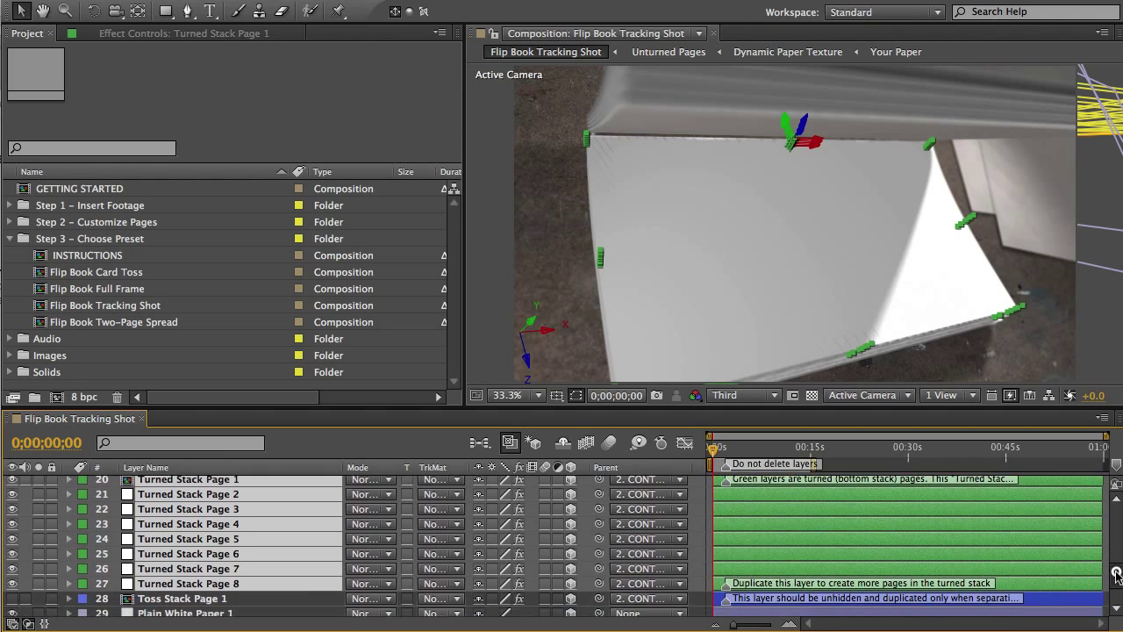
left_click(186, 549)
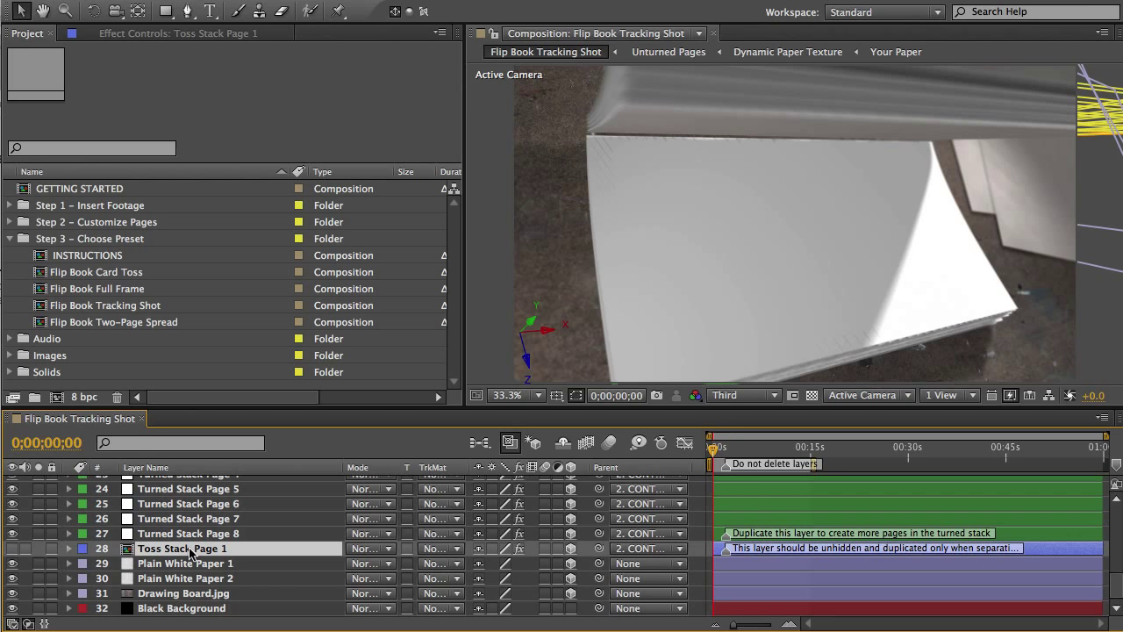
Step: Open the Flip Book Card Toss composition to inspect its Toss Stack Page layers, and close it again
double_click(111, 274)
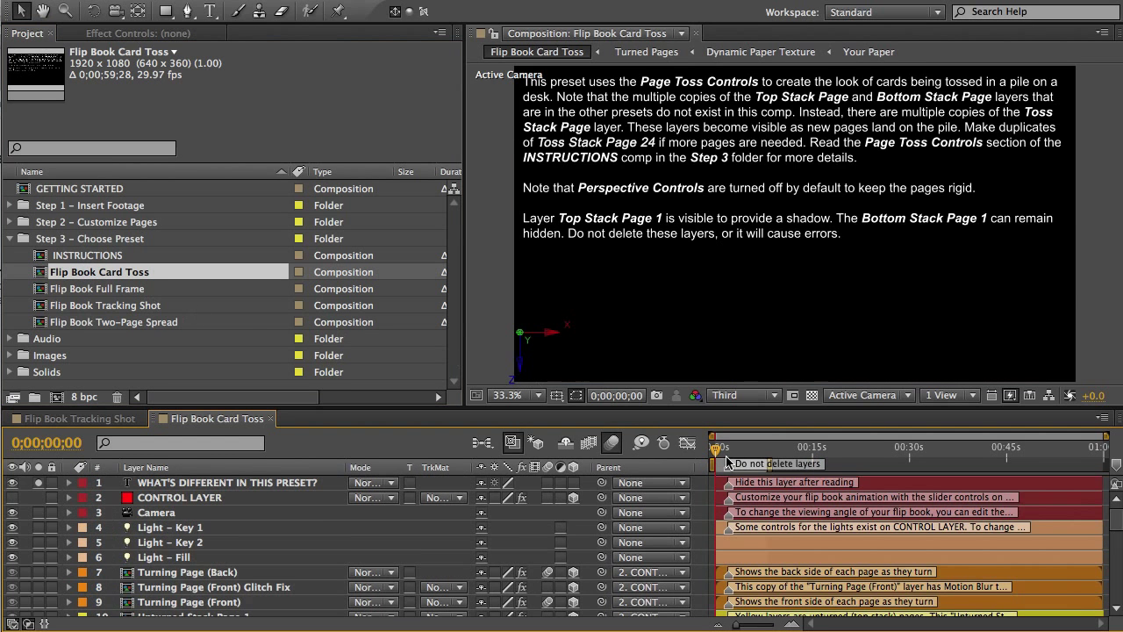
scroll(625, 570, "down", 5)
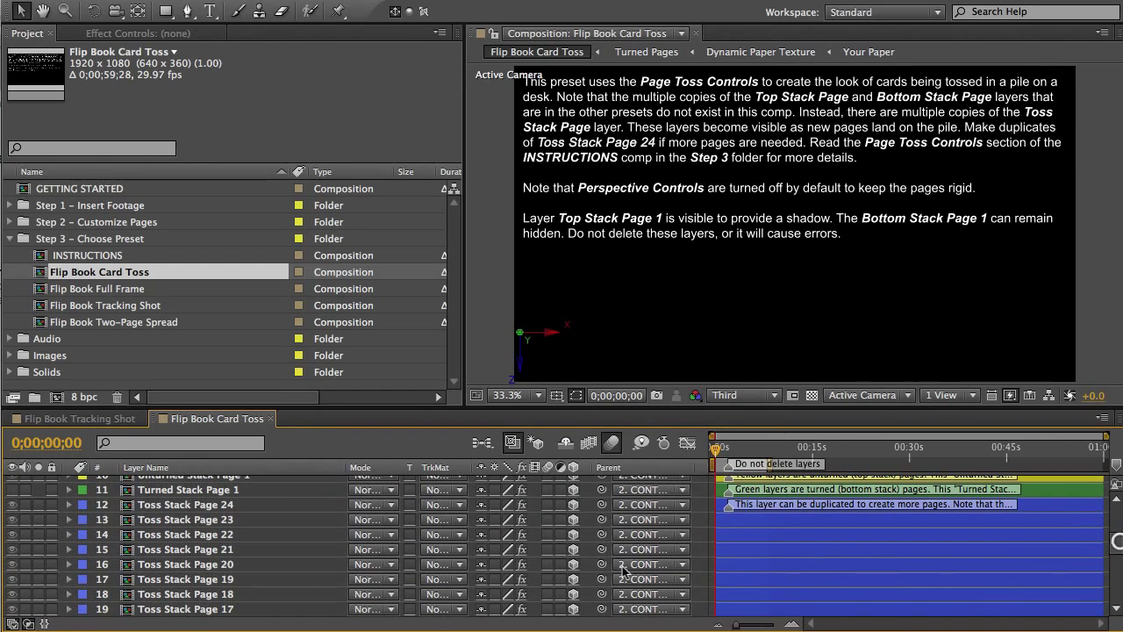
left_click(161, 504)
left_click(171, 534)
left_click(178, 564)
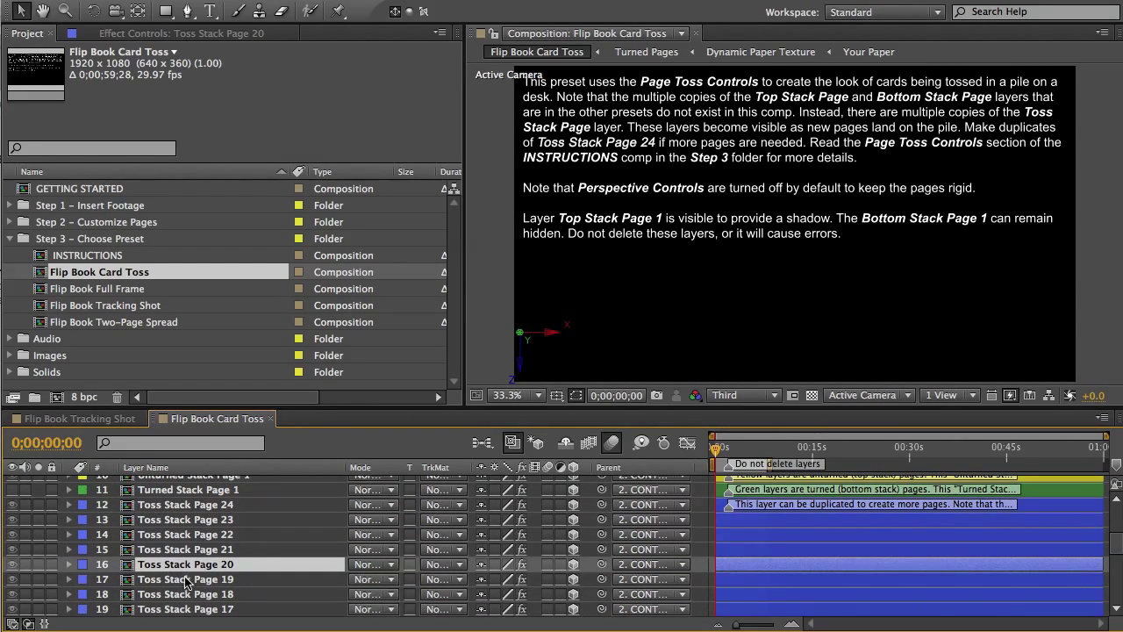
left_click(270, 418)
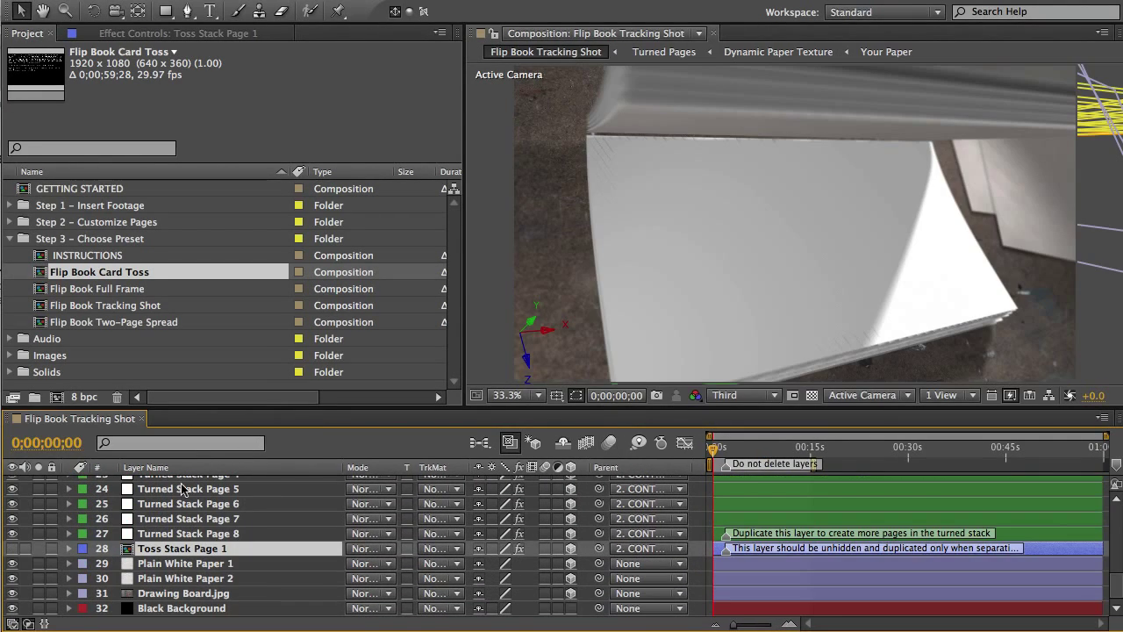
Step: Look through the Turned Stack Page layers in the Flip Book Tracking Shot composition, ending on Turned Stack Page 5
left_click(175, 526)
left_click(171, 505)
left_click(167, 490)
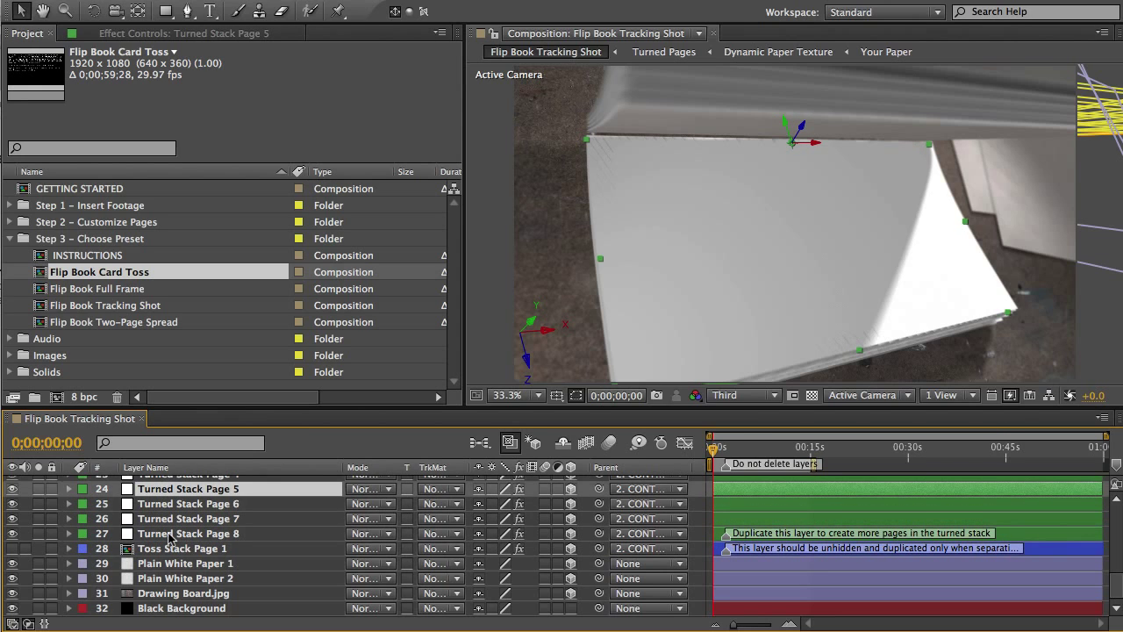
Step: Select the Plain White Paper, Black Background and Drawing Board.jpg layers in turn, ending on Drawing Board.jpg
left_click(208, 594)
left_click(185, 578)
left_click(181, 564)
left_click(180, 608)
left_click(179, 595)
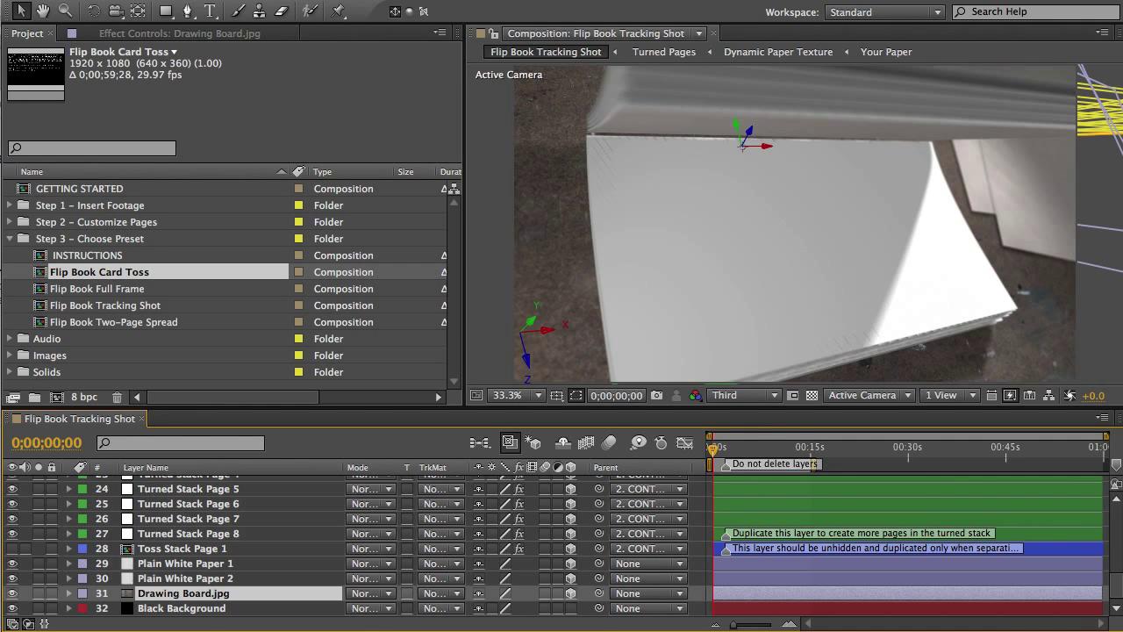
Step: Show the effect controls of CONTROL LAYER and look over the Page-Turn Duration and Frames Between Turns sliders
left_click_drag(1114, 583, 1114, 514)
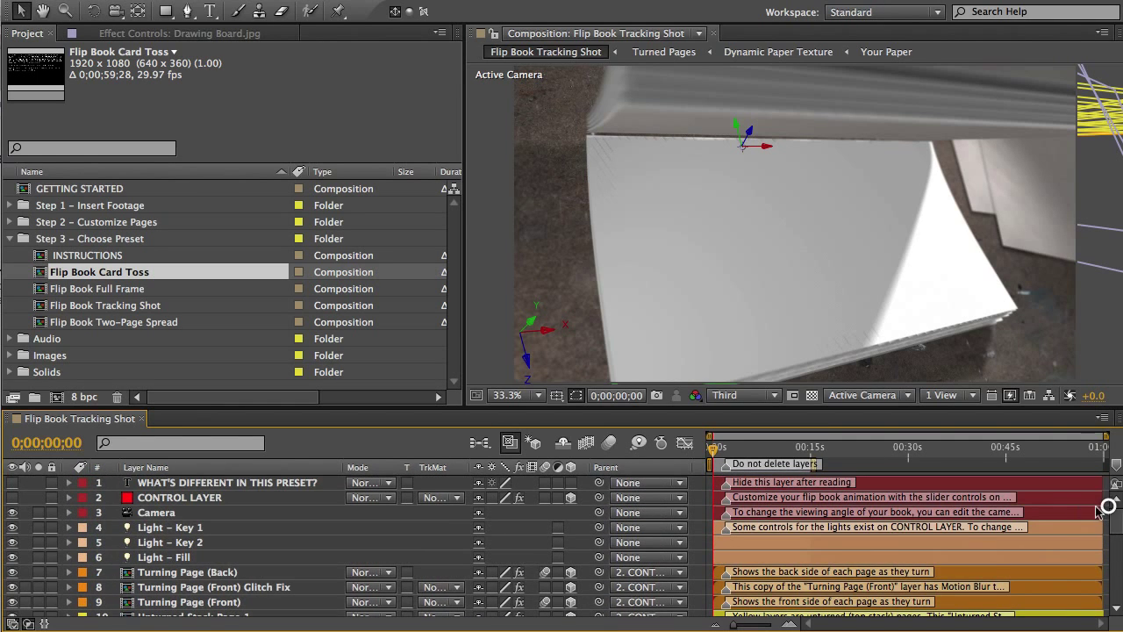
left_click(161, 499)
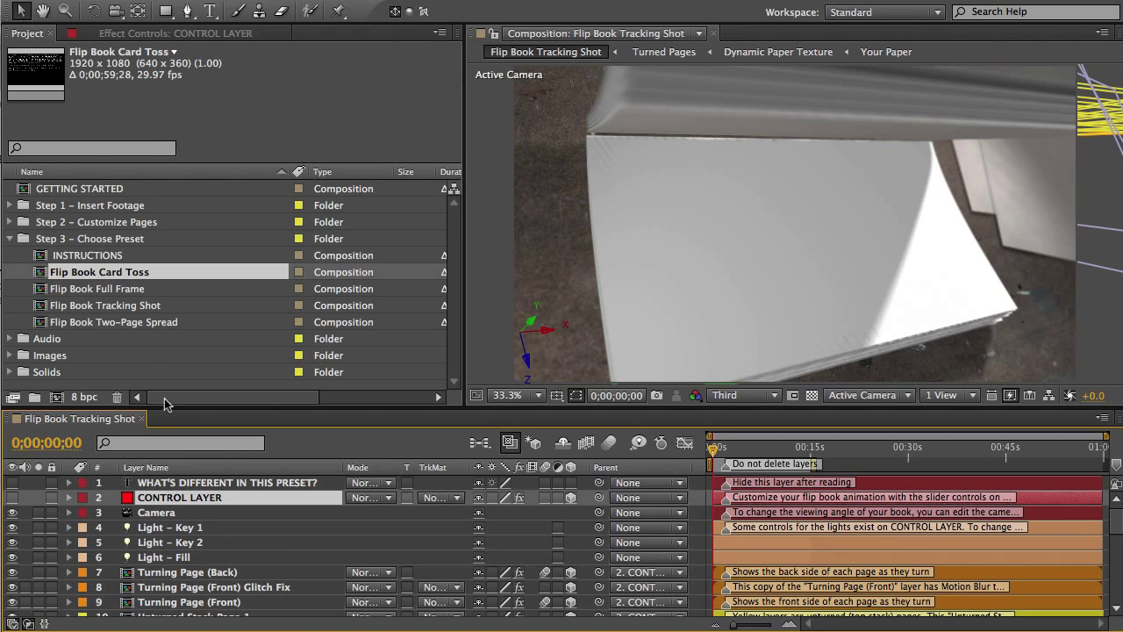
left_click(148, 34)
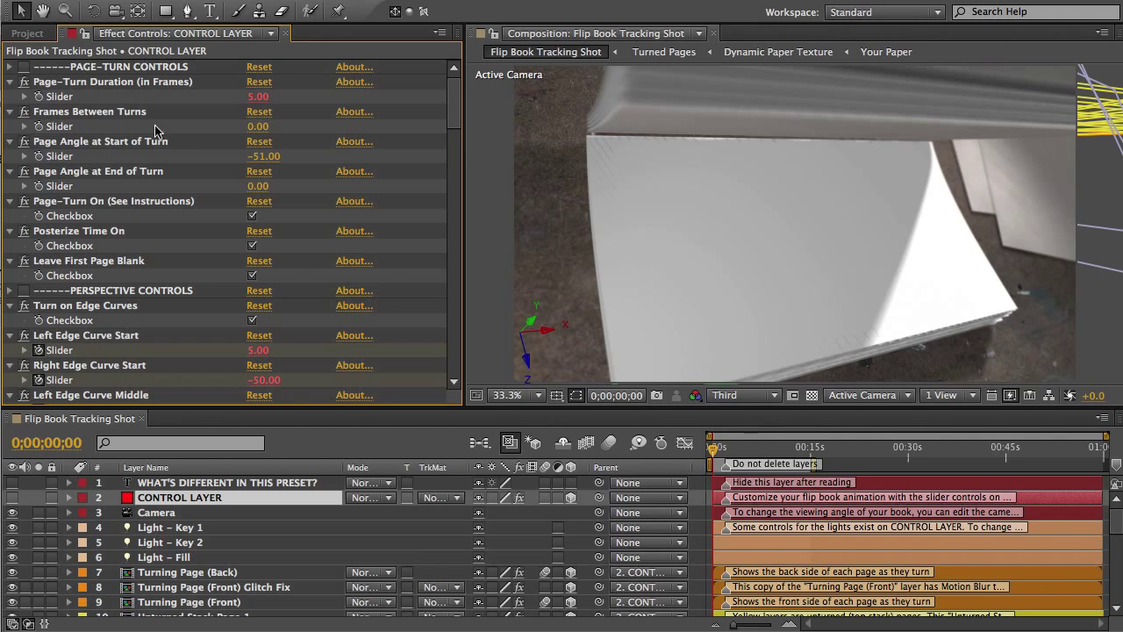
scroll(455, 132, "down", 3)
left_click_drag(455, 132, 452, 79)
left_click(114, 84)
left_click(114, 111)
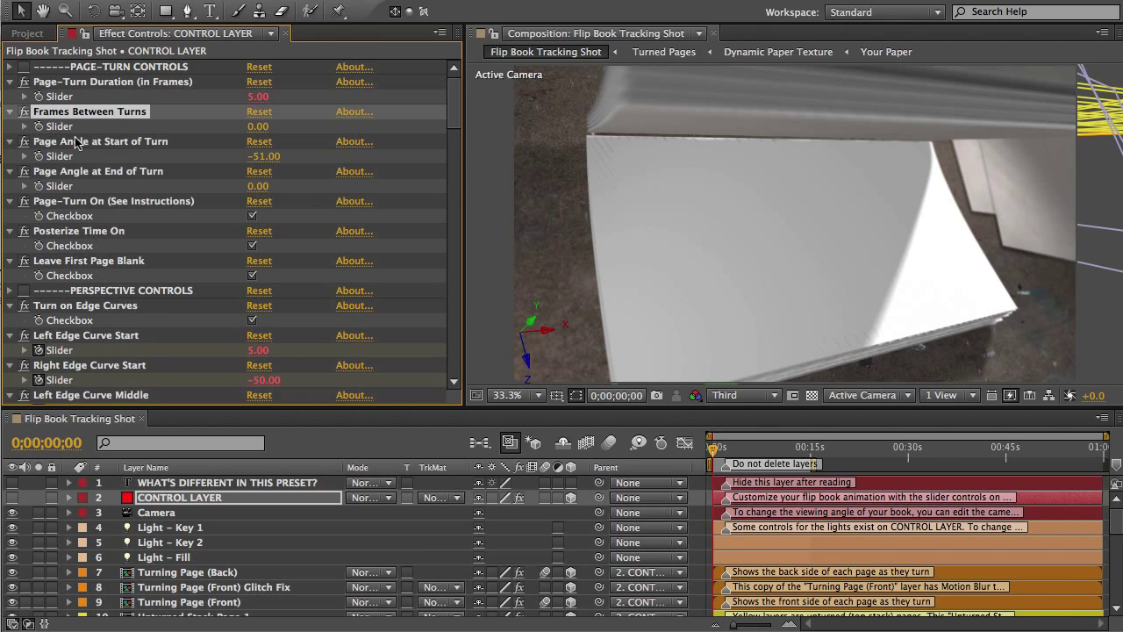
Step: Open the Step 3 INSTRUCTIONS composition, look over its introduction and control-category layers, and close it again
left_click(27, 34)
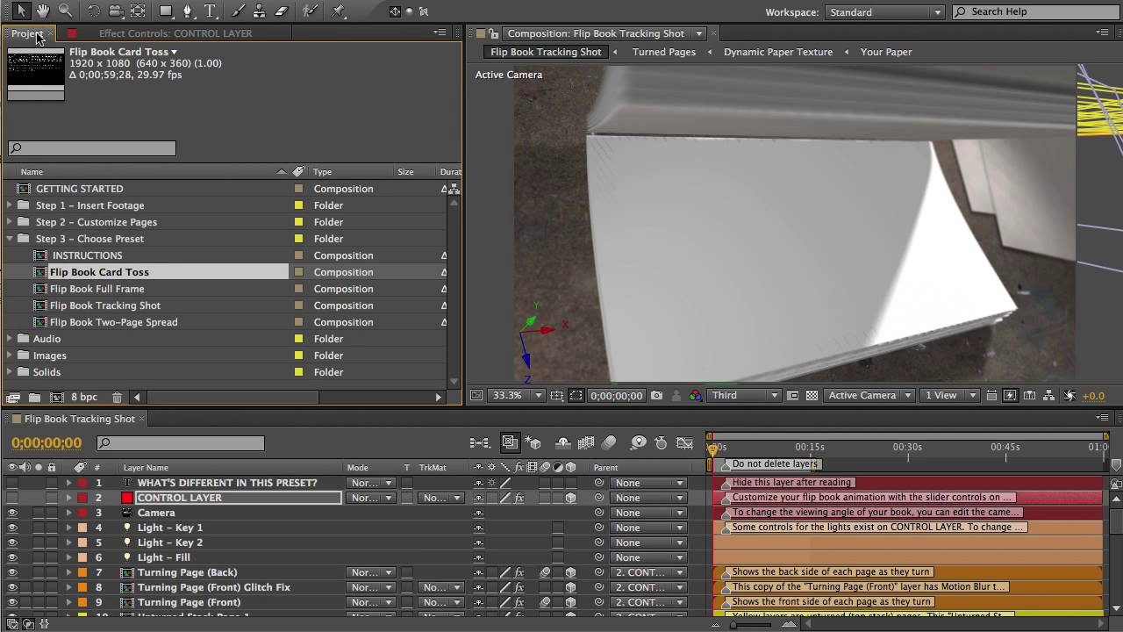
left_click(86, 256)
double_click(80, 256)
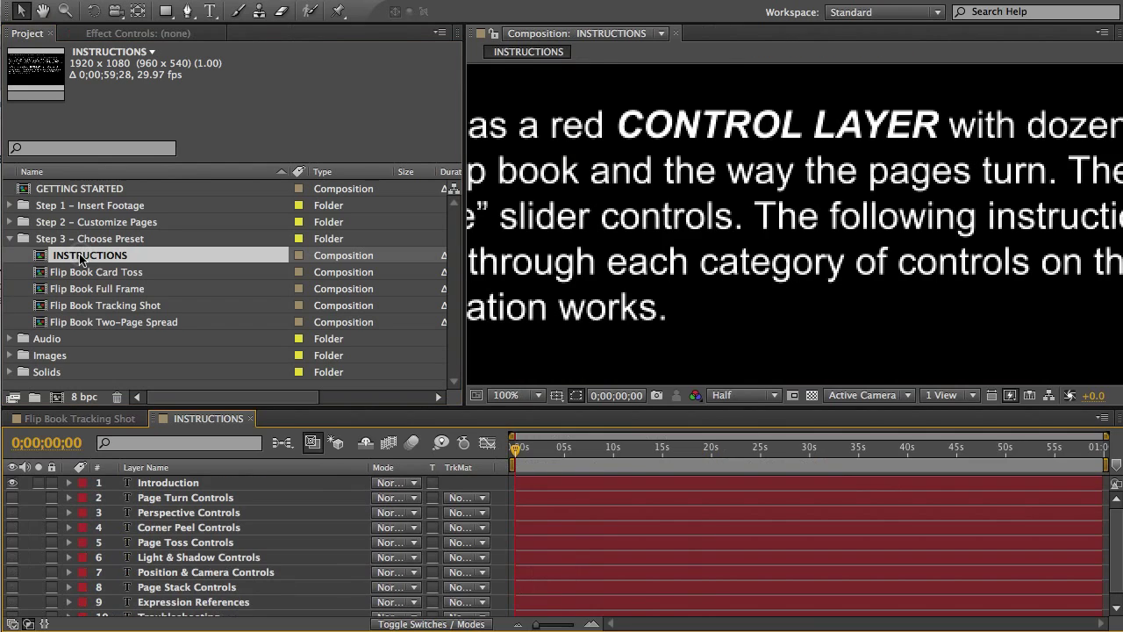
scroll(639, 257, "down", 4)
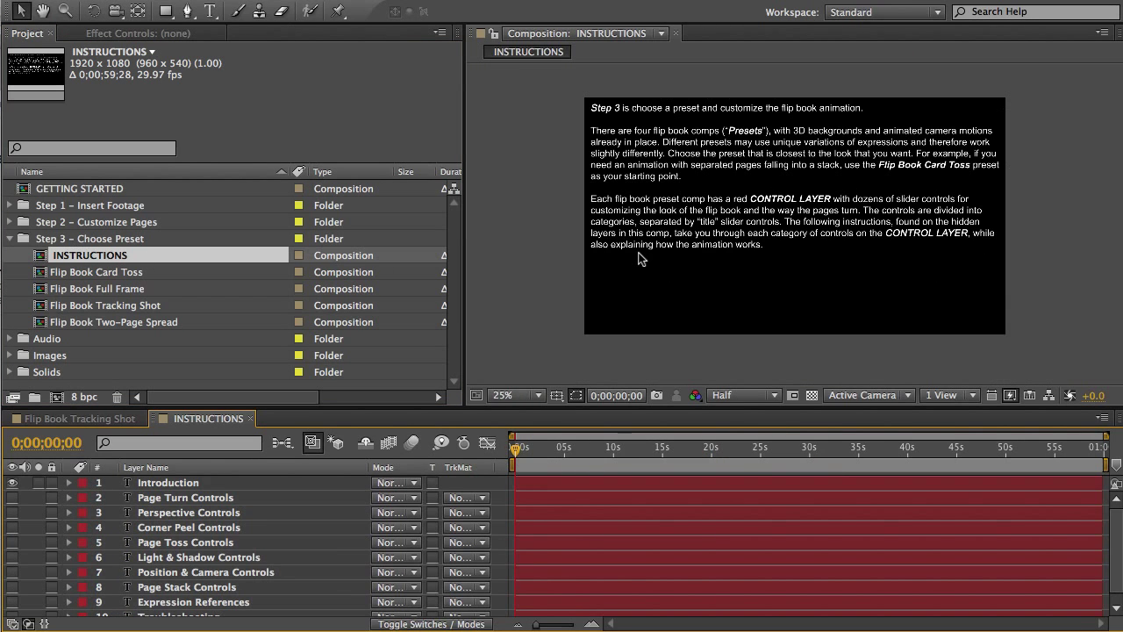
left_click(188, 513)
left_click(194, 527)
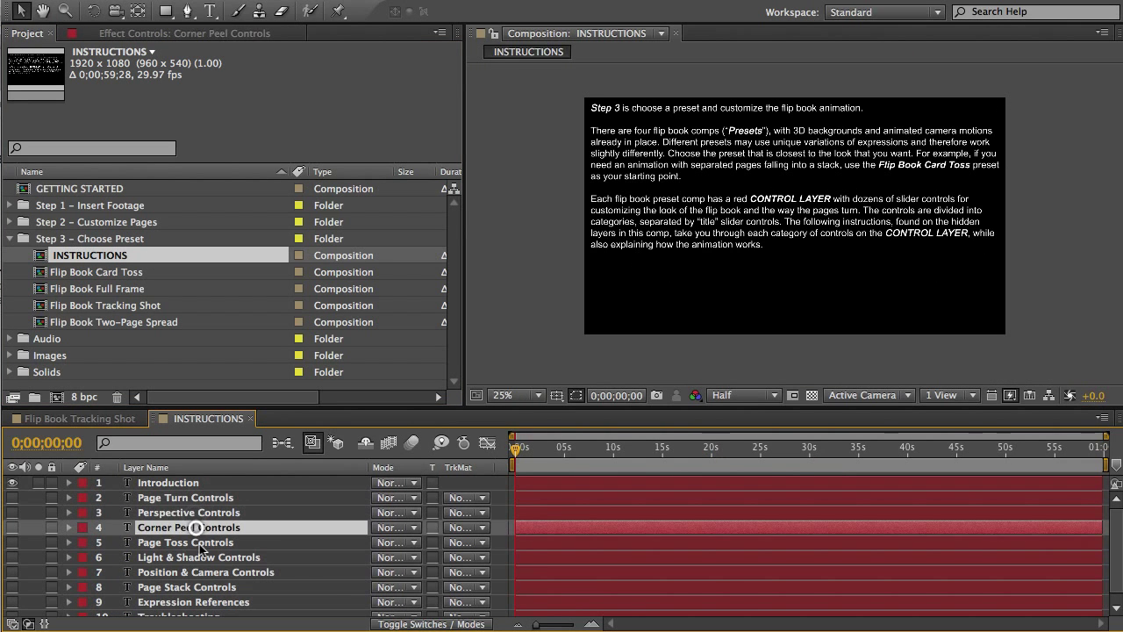
left_click(198, 542)
left_click(142, 33)
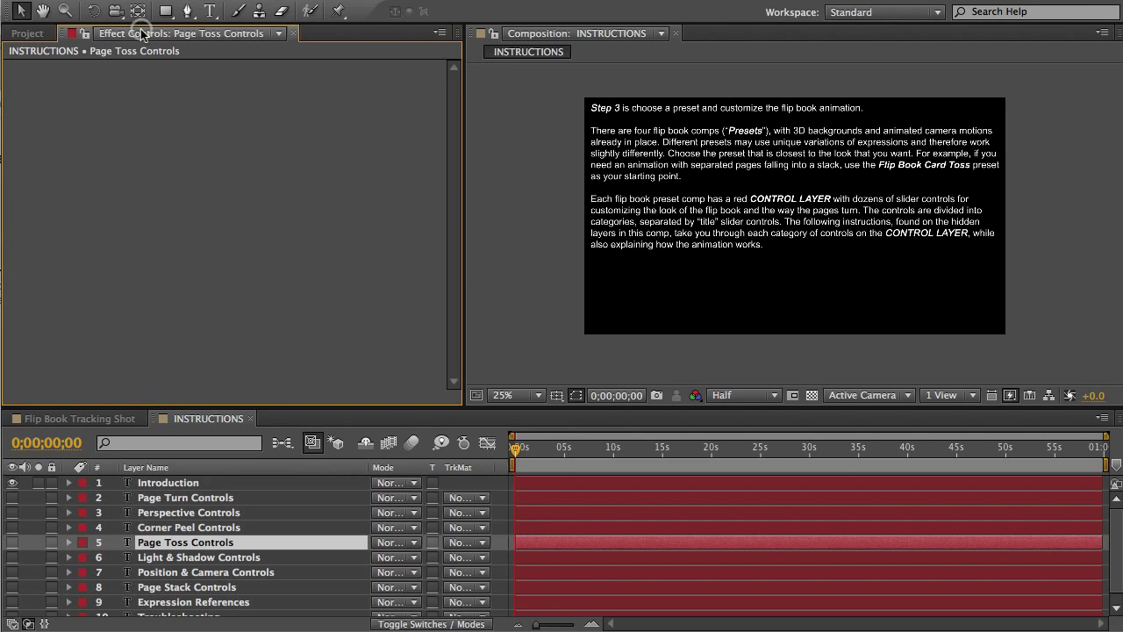
left_click(252, 420)
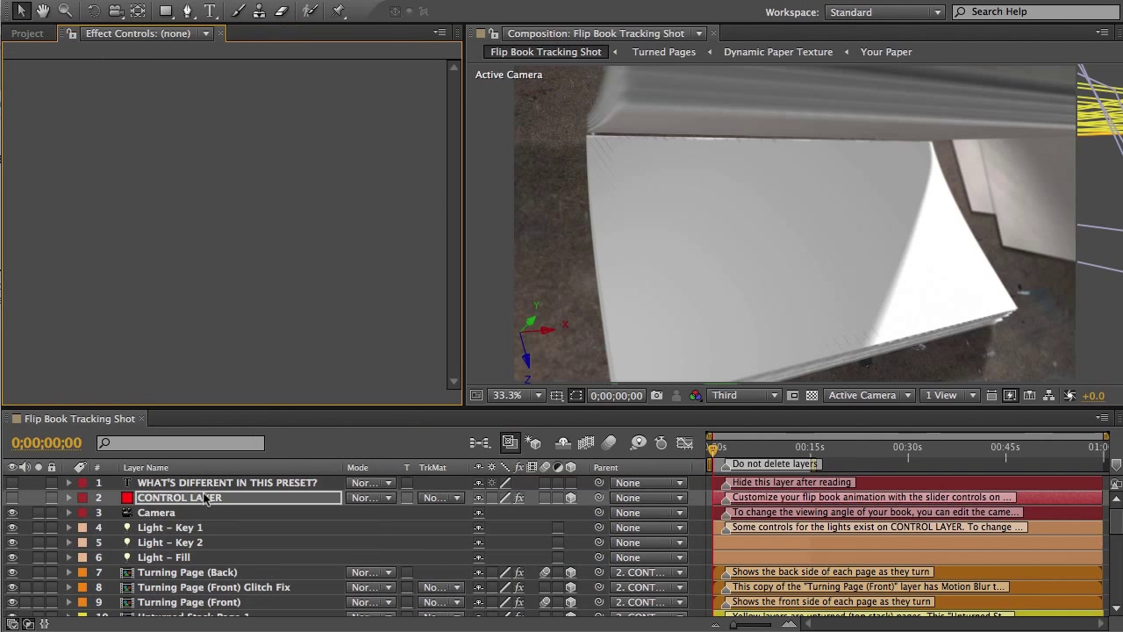
Step: Examine how the CONTROL LAYER effects are grouped under the PAGE-TURN CONTROLS and PERSPECTIVE CONTROLS titles
left_click(204, 497)
left_click(93, 83)
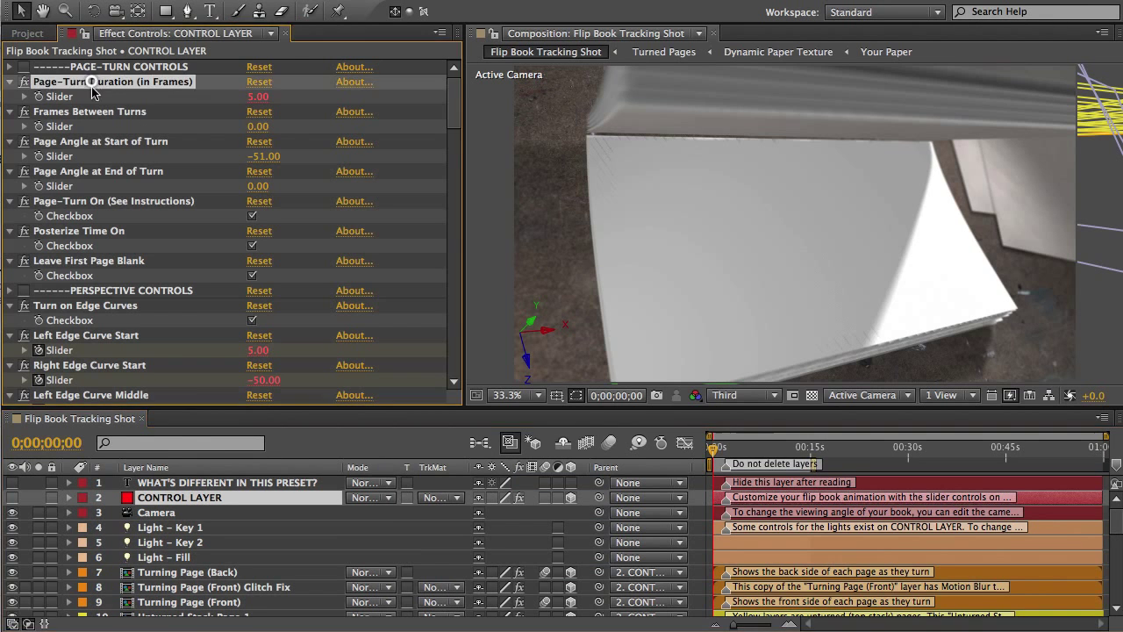
left_click(96, 112)
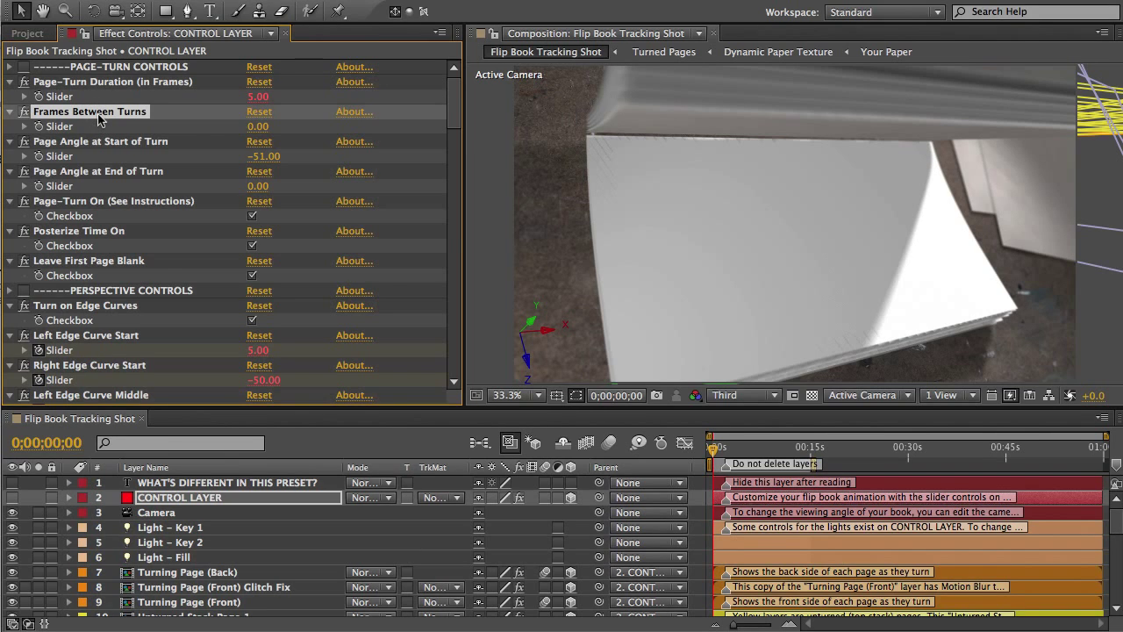
left_click(105, 68)
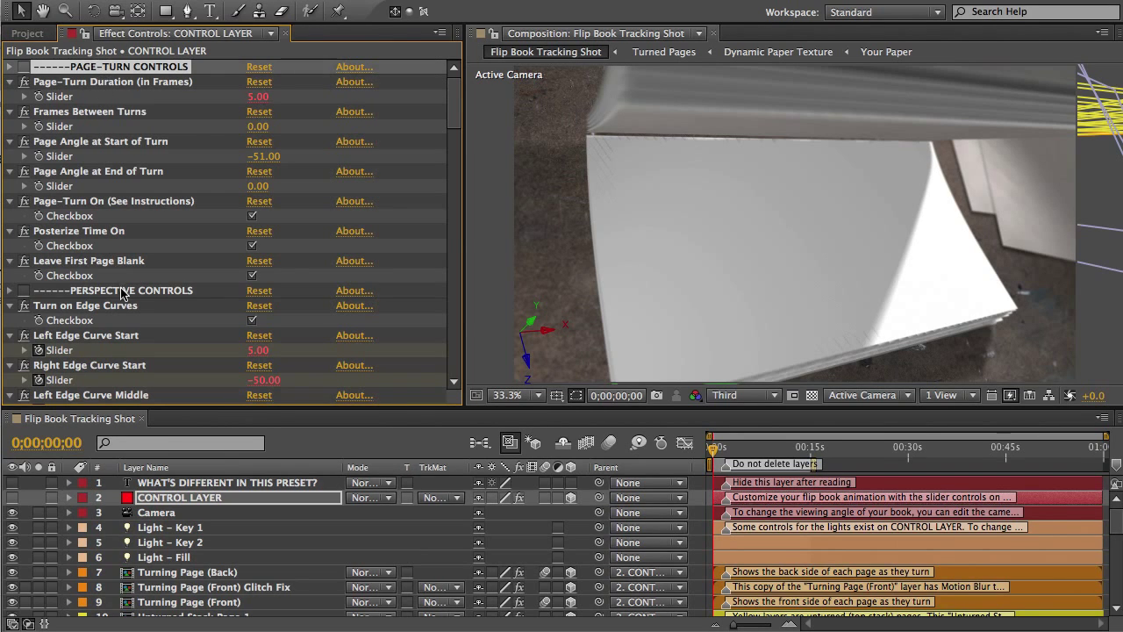
left_click(121, 292)
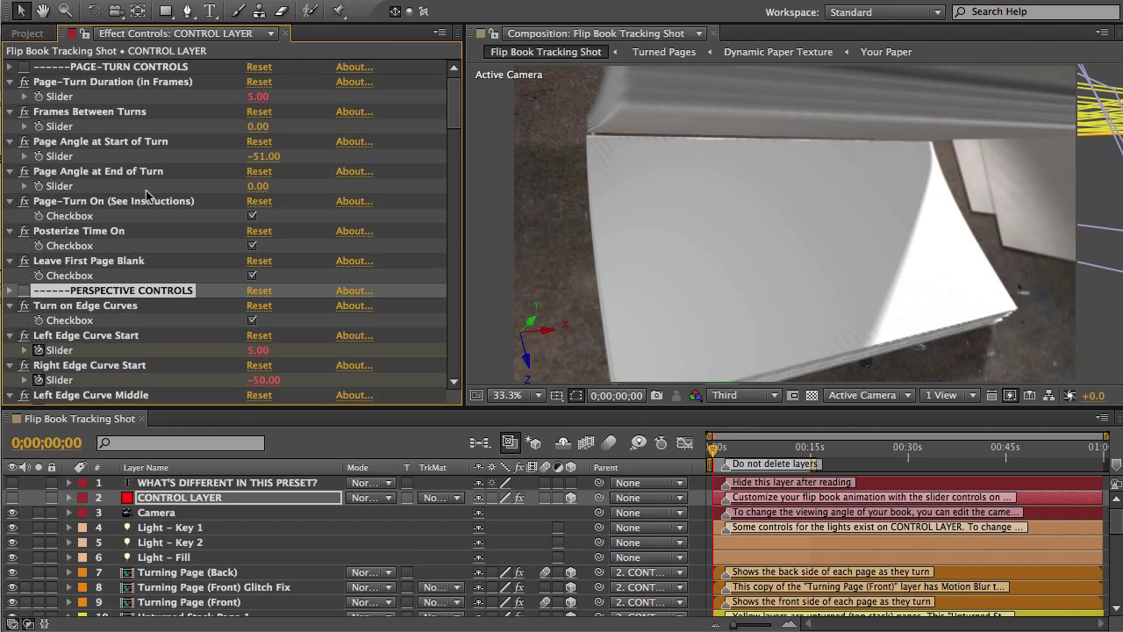
left_click(107, 68)
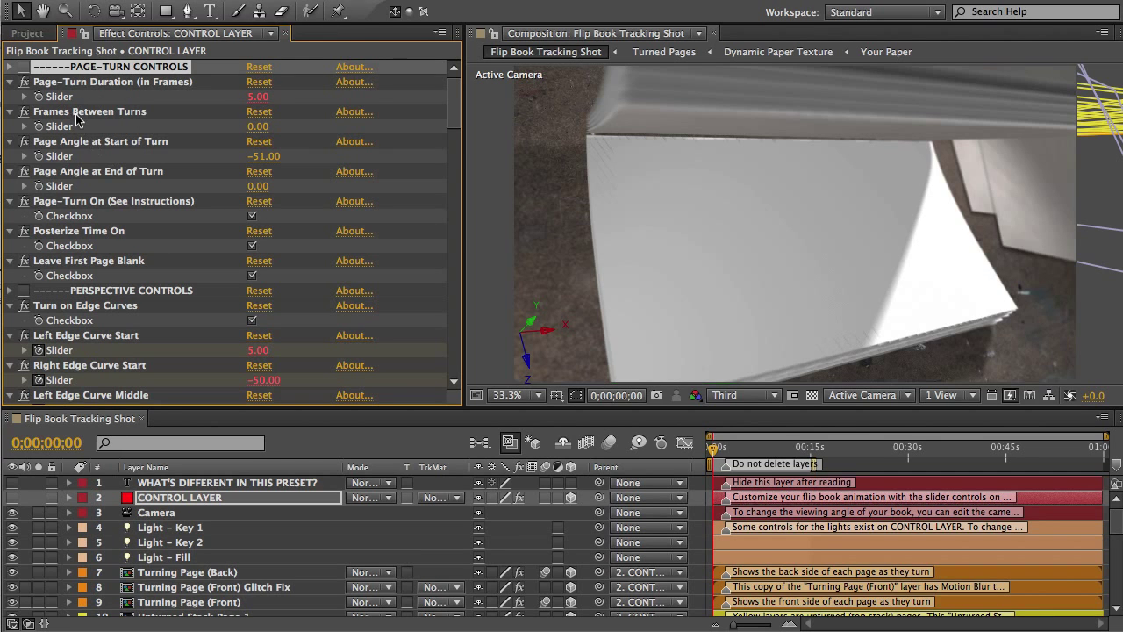
Step: Go through the page-turn sliders on CONTROL LAYER: Page-Turn Duration, Frames Between Turns, and Page Angle at Start and End of Turn
left_click(49, 81)
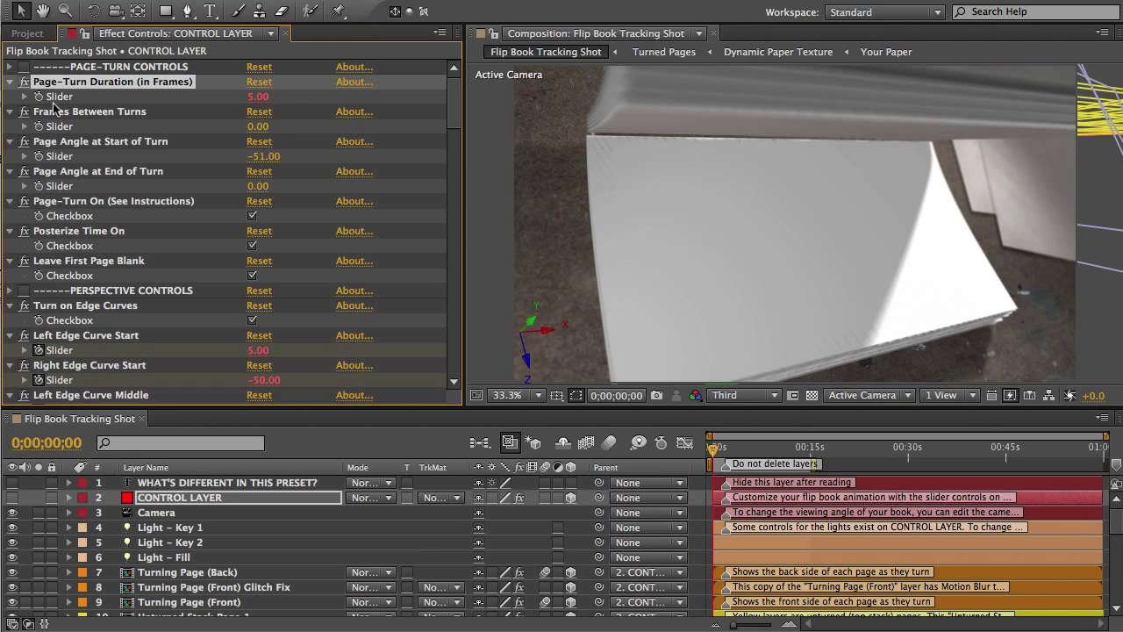
left_click(58, 111)
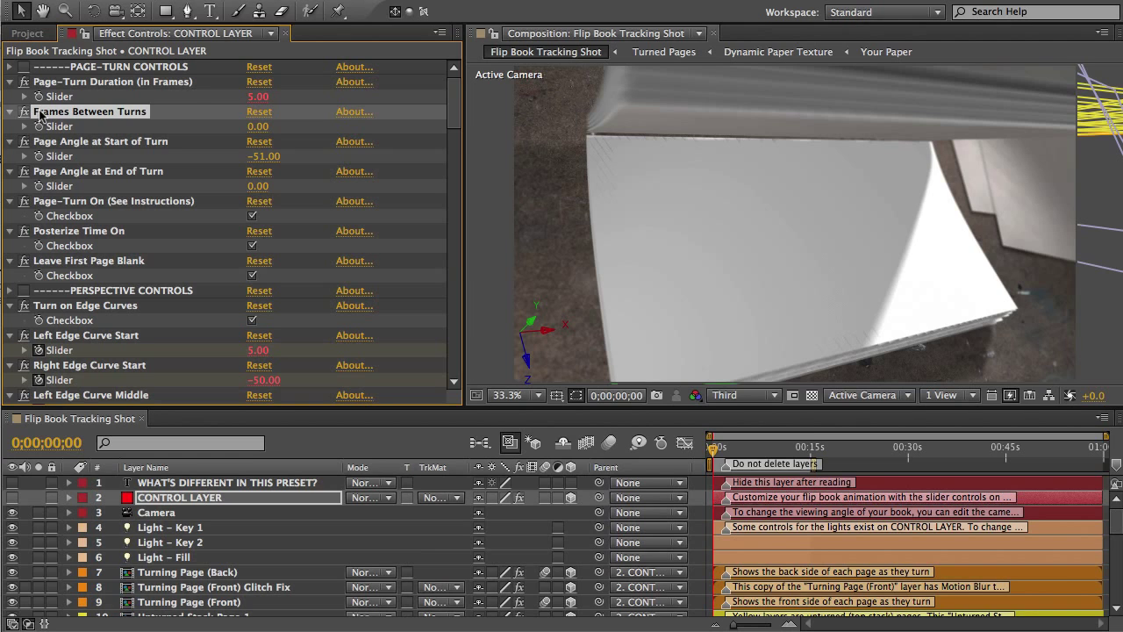
left_click(59, 81)
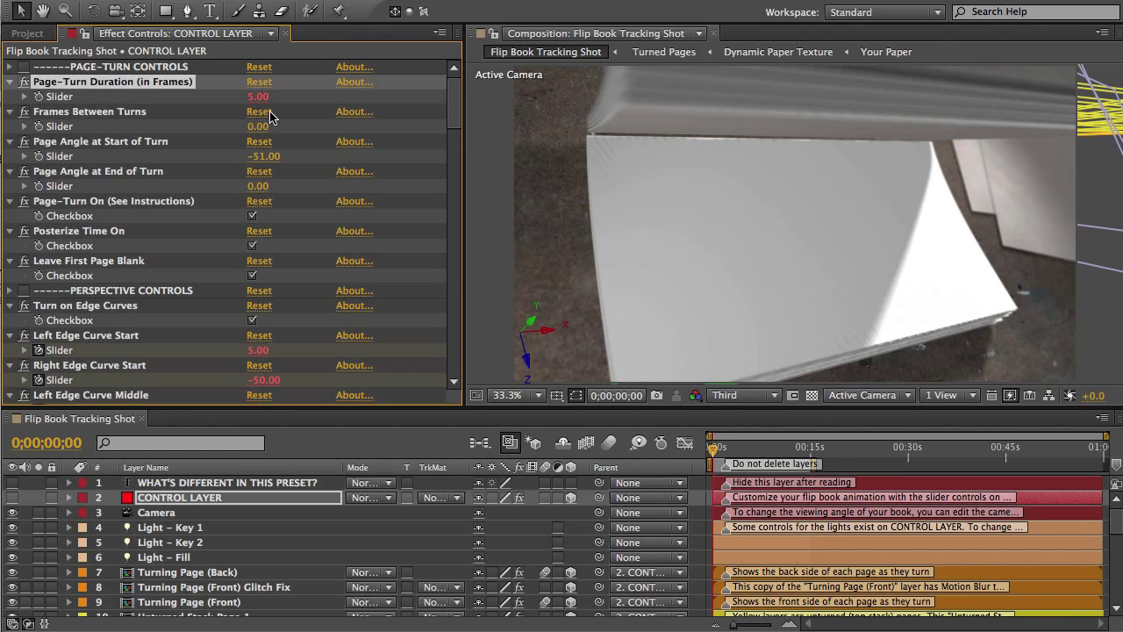
left_click(154, 111)
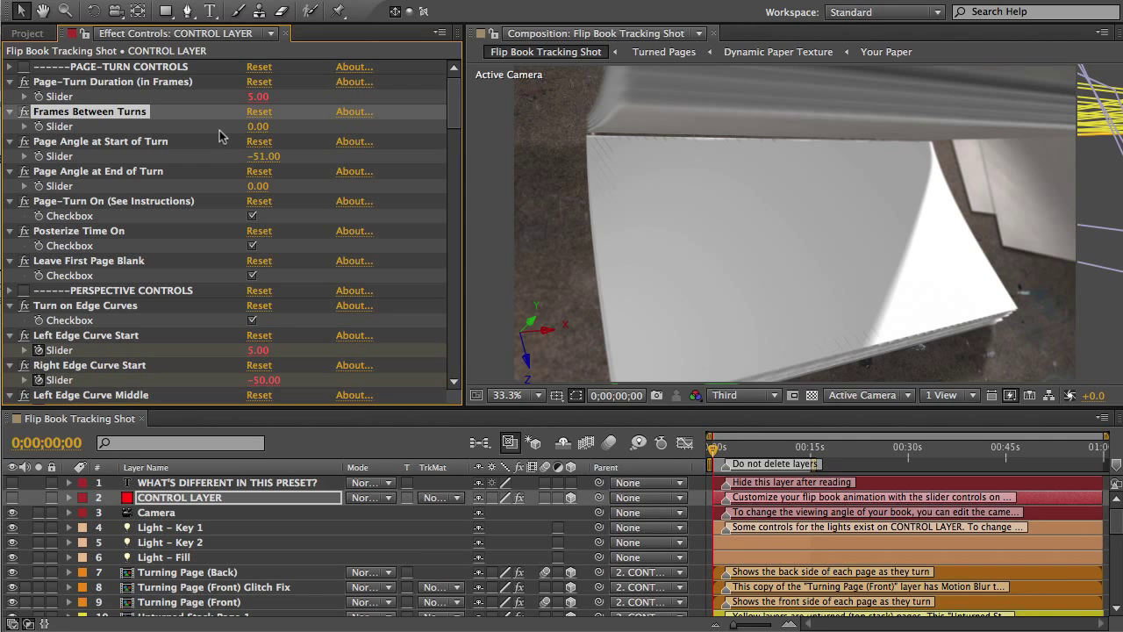
left_click(154, 143)
left_click(155, 173)
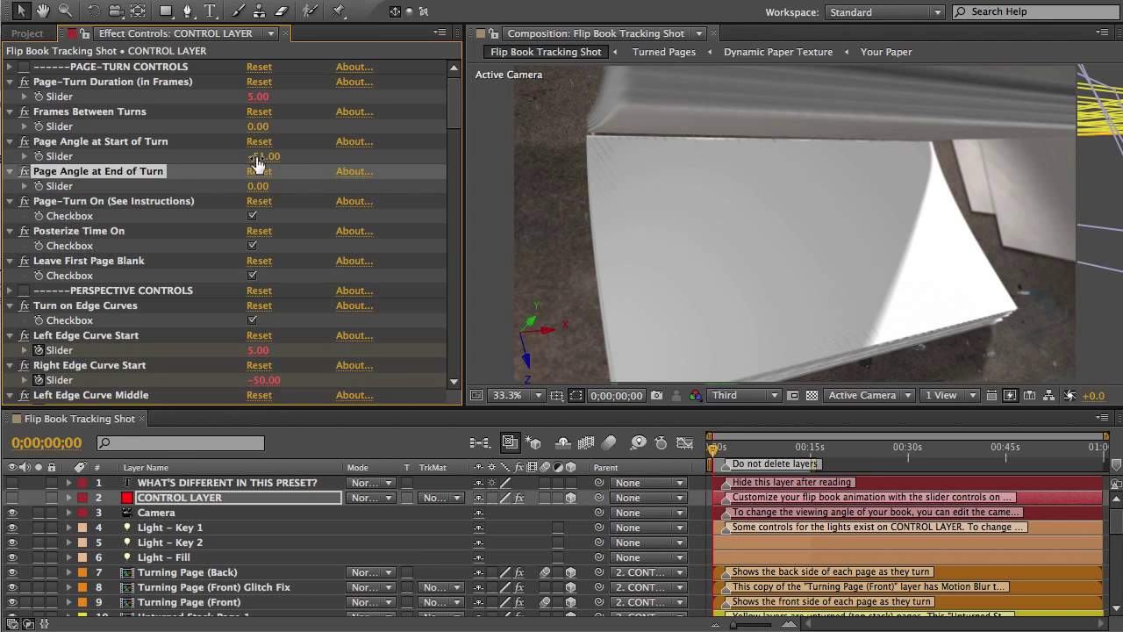
mouse_move(261, 156)
left_mouse_down()
mouse_move(287, 159)
mouse_move(245, 165)
left_mouse_up()
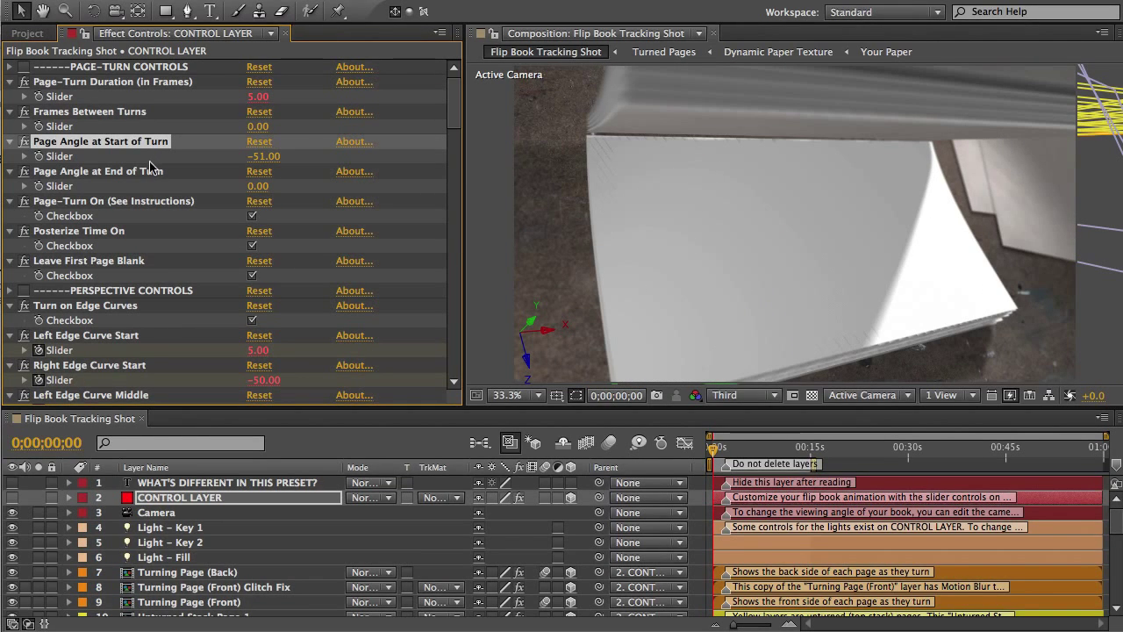
Step: Turn off Page-Turn On at 0;00;05;00 on CONTROL LAYER and select the Turning Page (Front) Glitch Fix layer
left_click(161, 204)
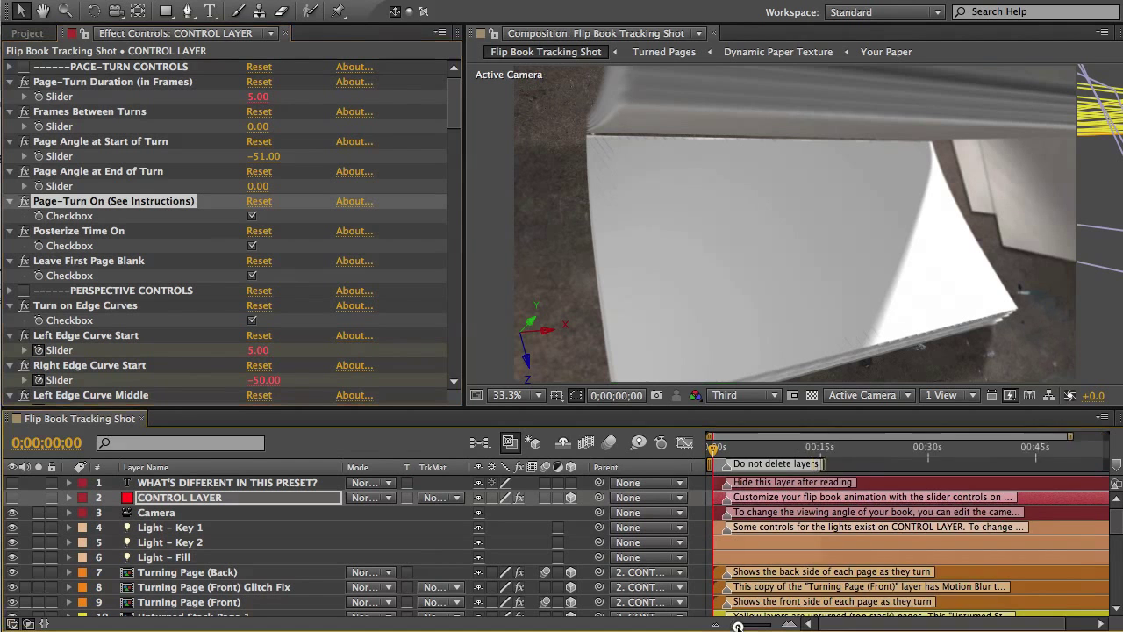
scroll(734, 548, "up", 5)
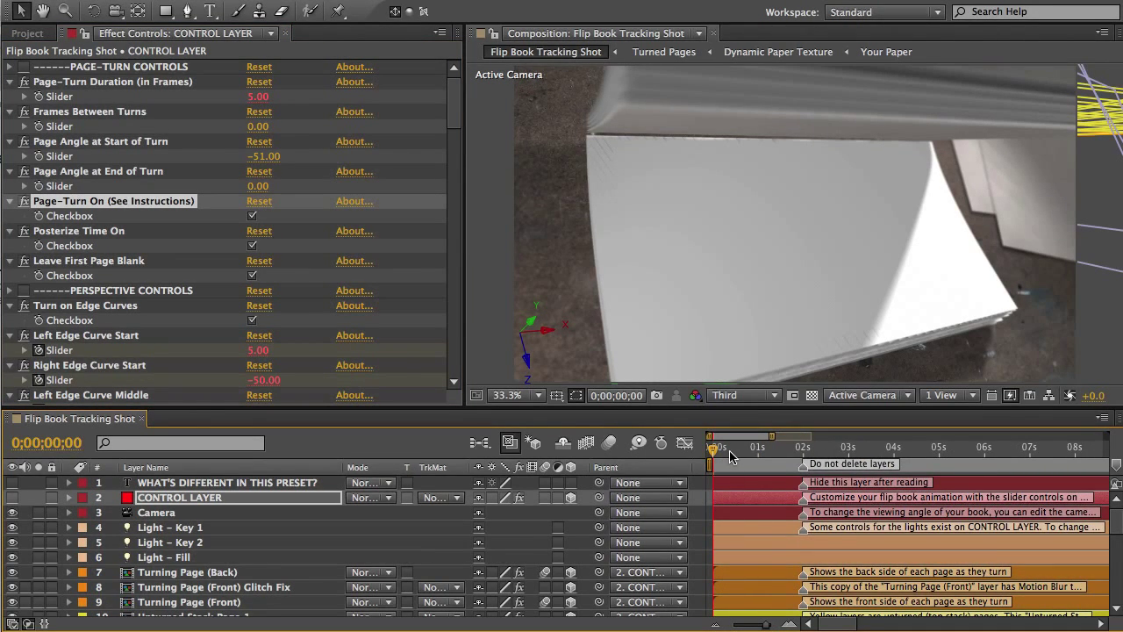
left_click_drag(733, 456, 939, 456)
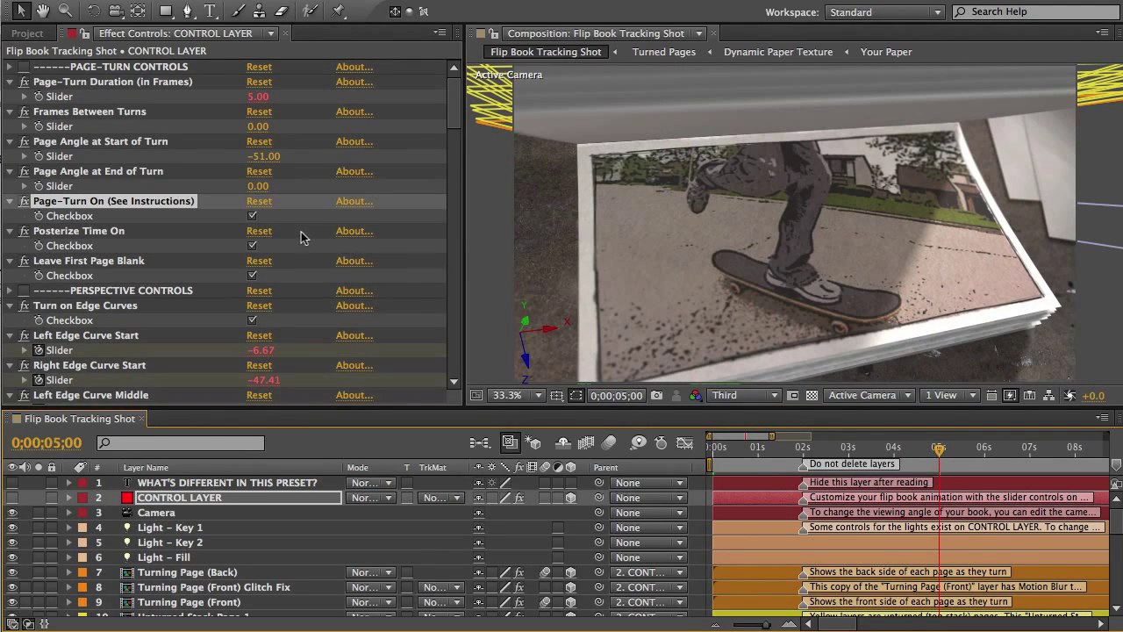
left_click(251, 217)
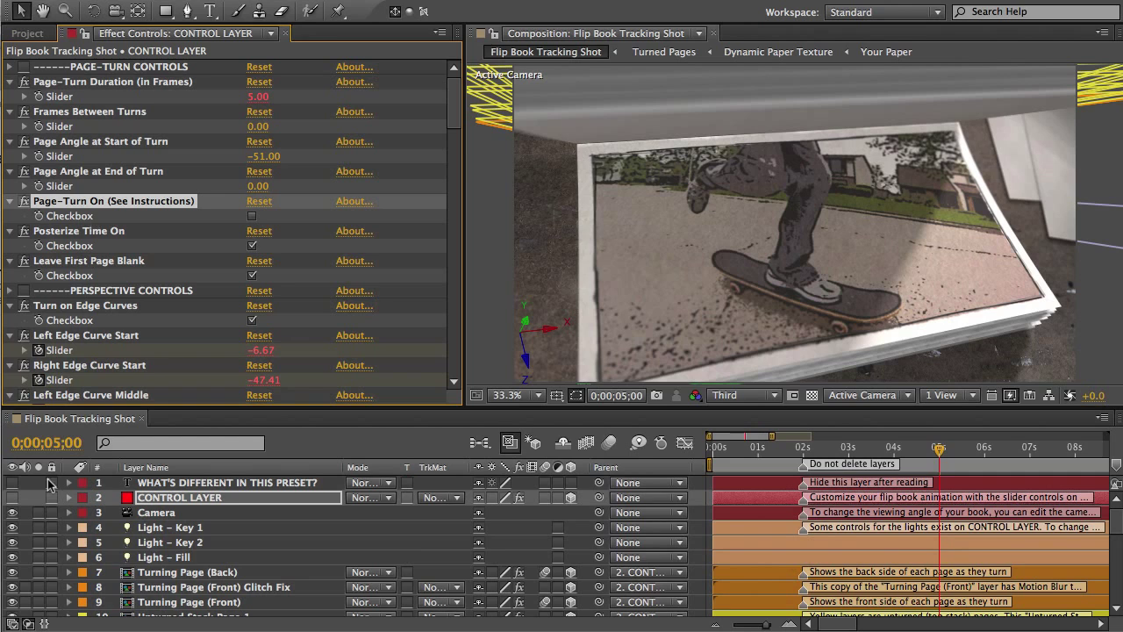
left_click(151, 587)
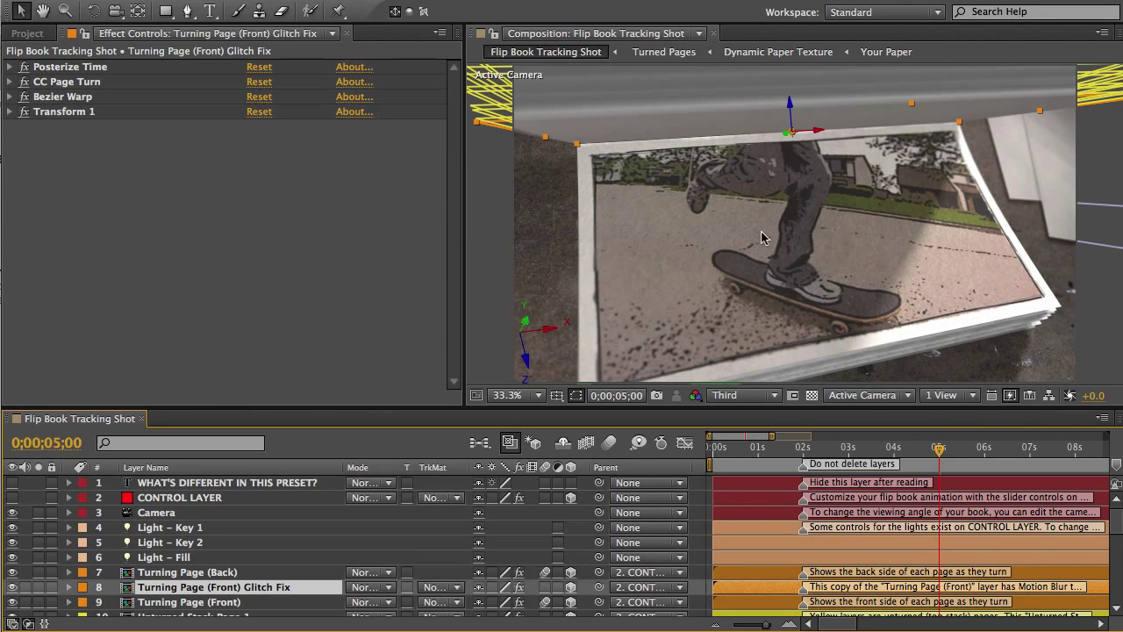
Step: Slide the Skateboarding on Street.mov layer slightly earlier in the Your Footage – Turned Pages composition, and close that composition
left_click(37, 34)
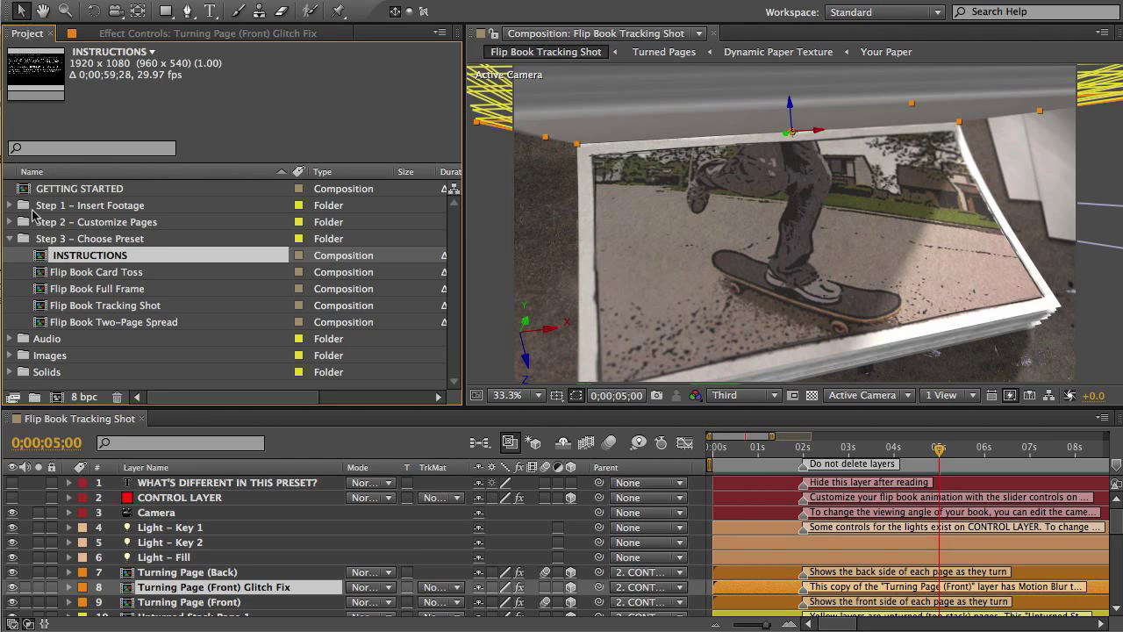
left_click(14, 205)
left_click(13, 206)
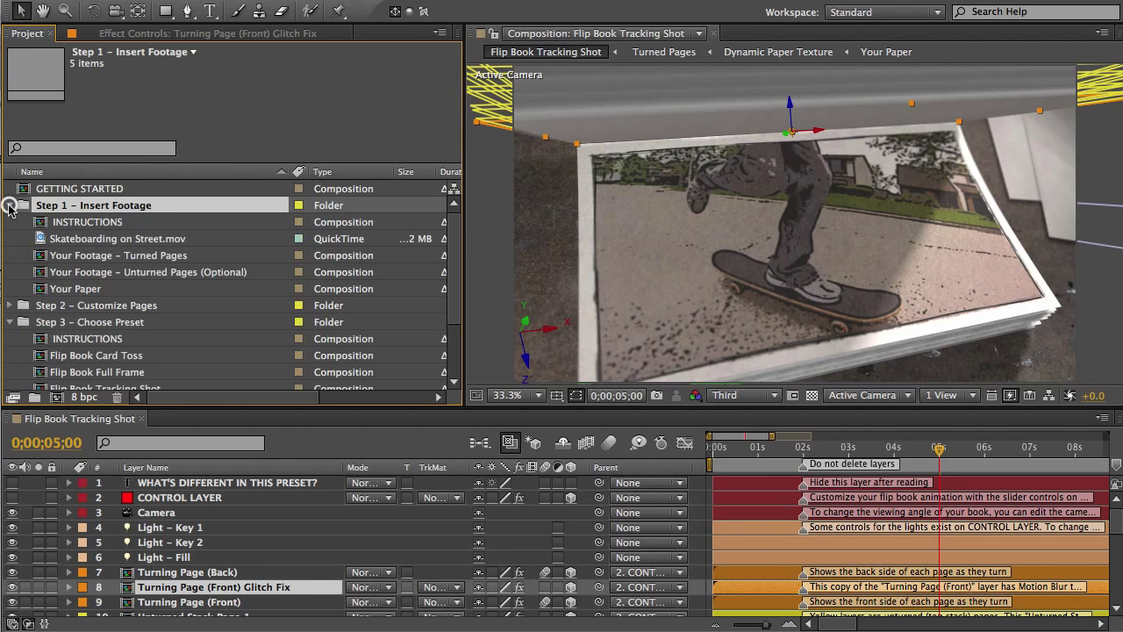
left_click(113, 255)
double_click(97, 255)
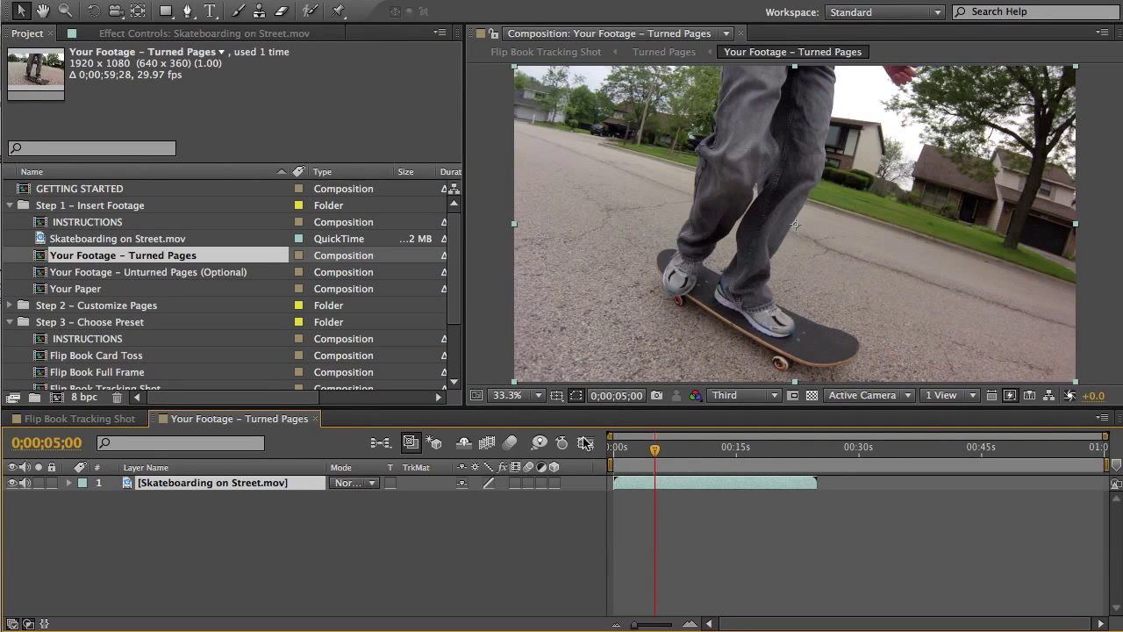
left_click_drag(654, 486, 630, 481)
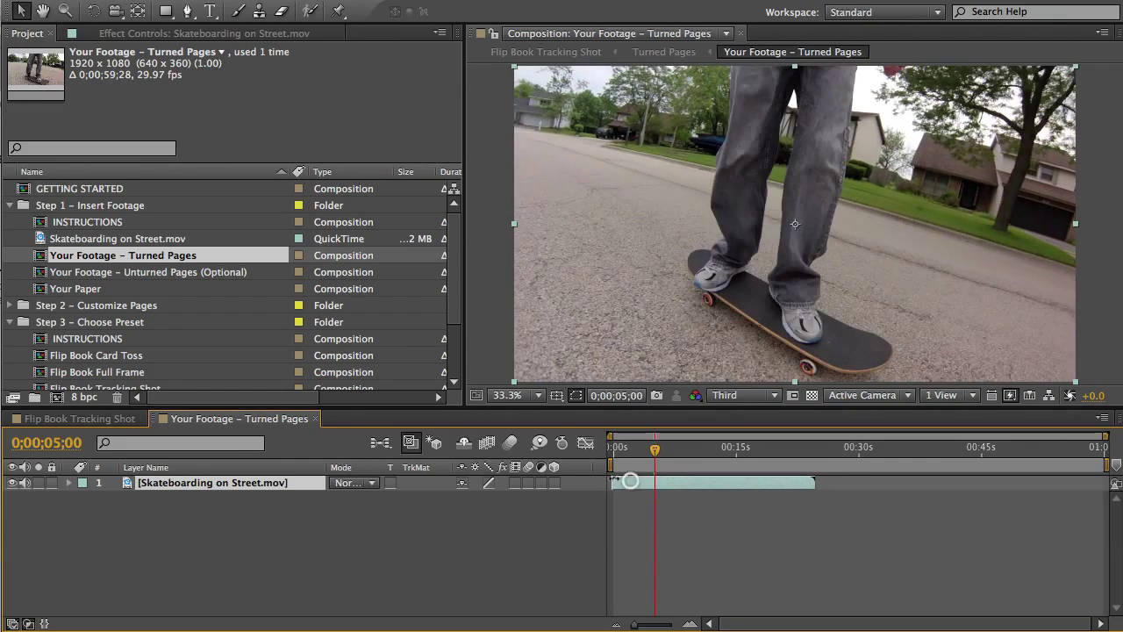
left_click(316, 419)
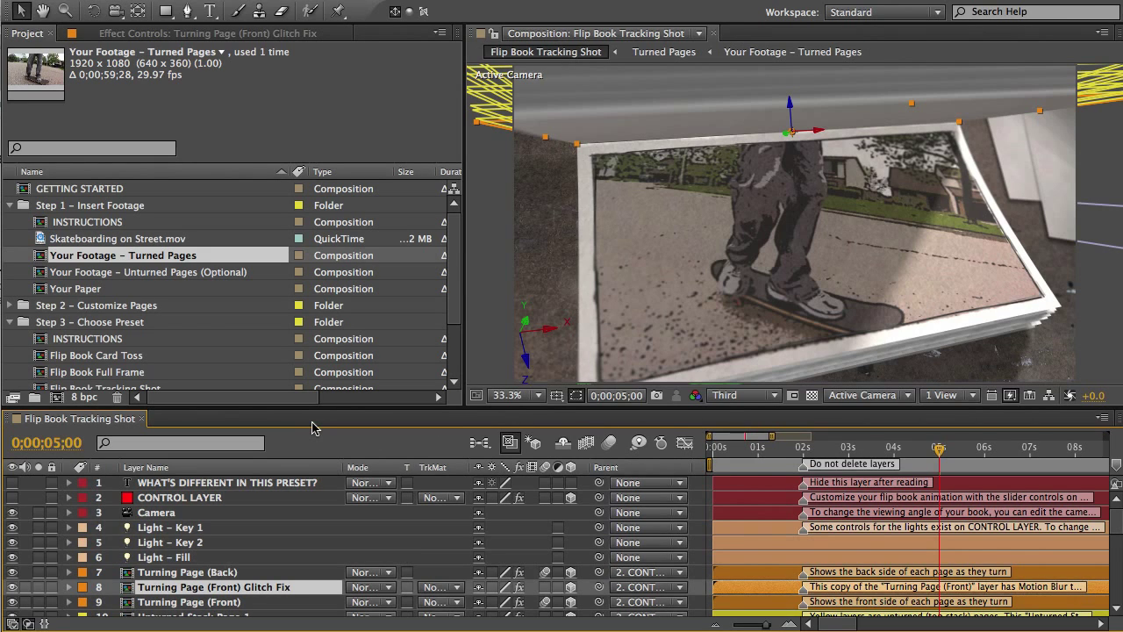
Step: Collapse the Step 1 – Insert Footage folder and bring back the effect controls of CONTROL LAYER
left_click(9, 205)
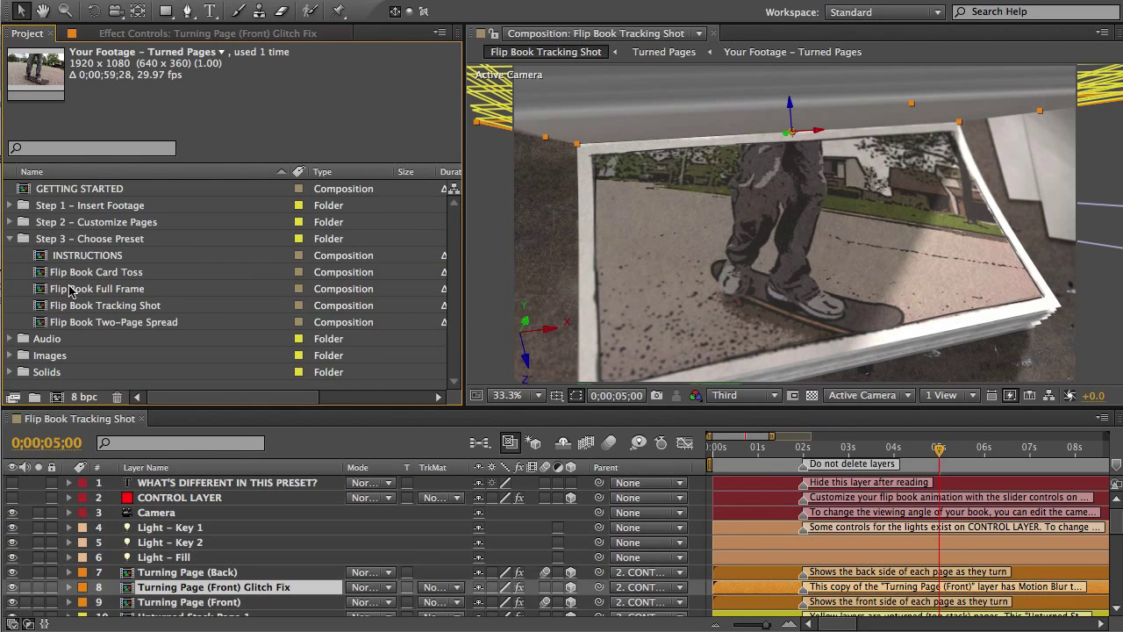
left_click(224, 499)
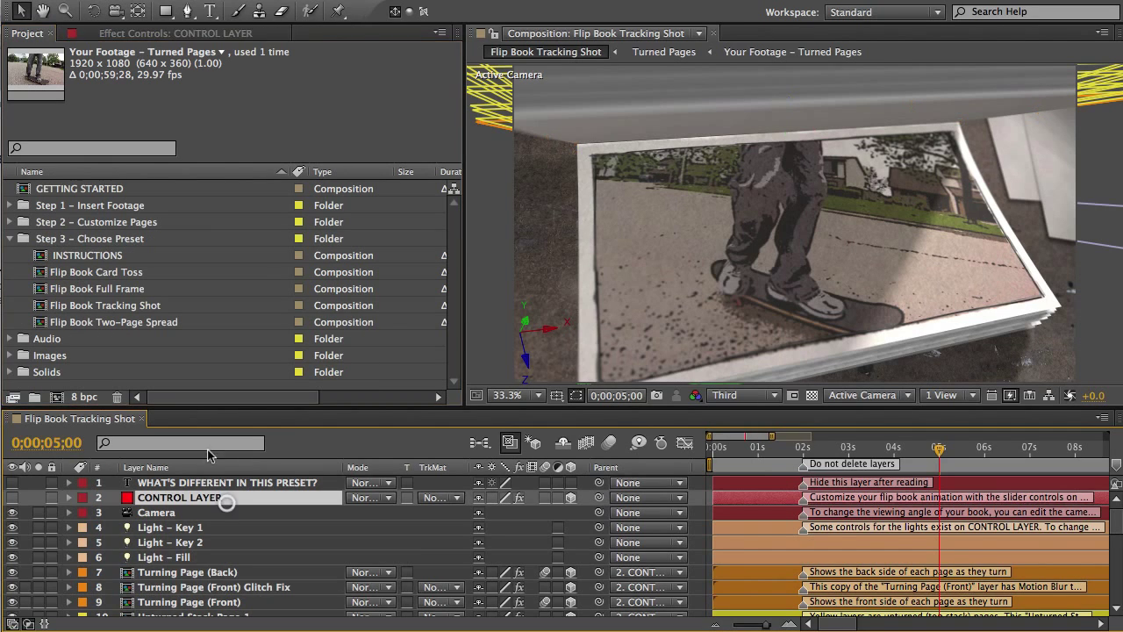
left_click(145, 34)
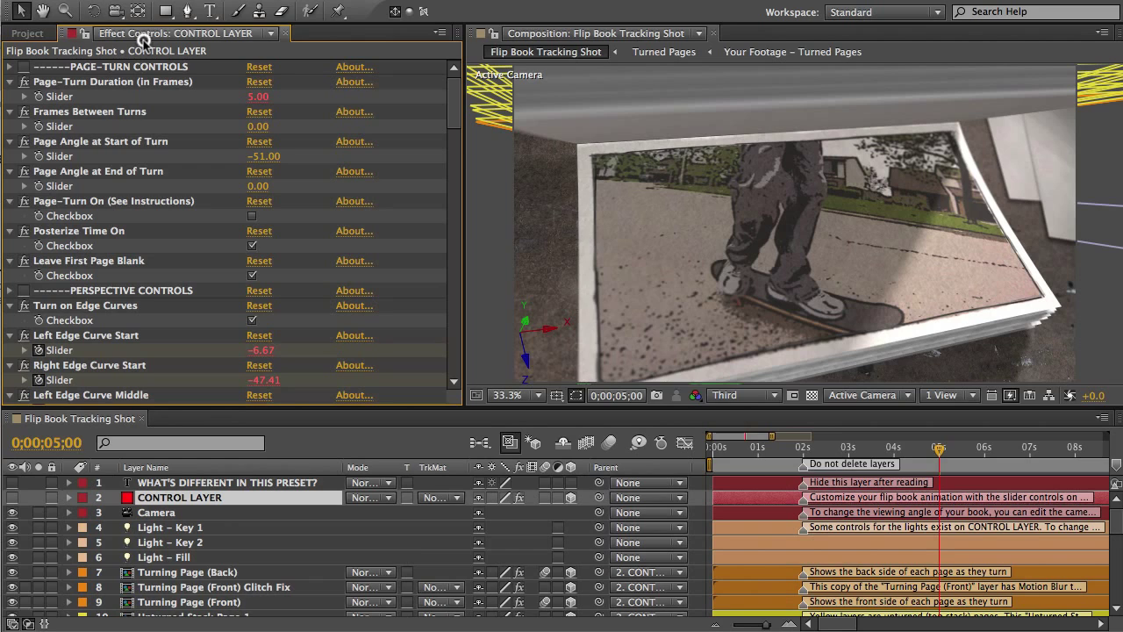
Step: Go through the Posterize Time On and Leave First Page Blank settings and the PAGE-TURN and PERSPECTIVE CONTROLS headings on CONTROL LAYER
left_click(70, 233)
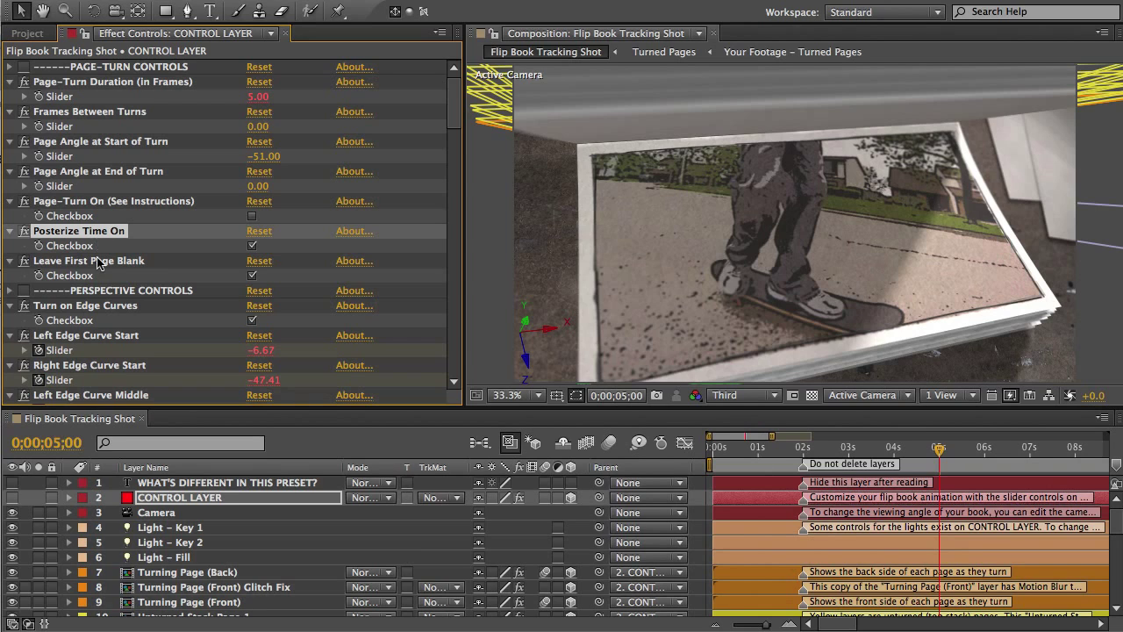
left_click(72, 262)
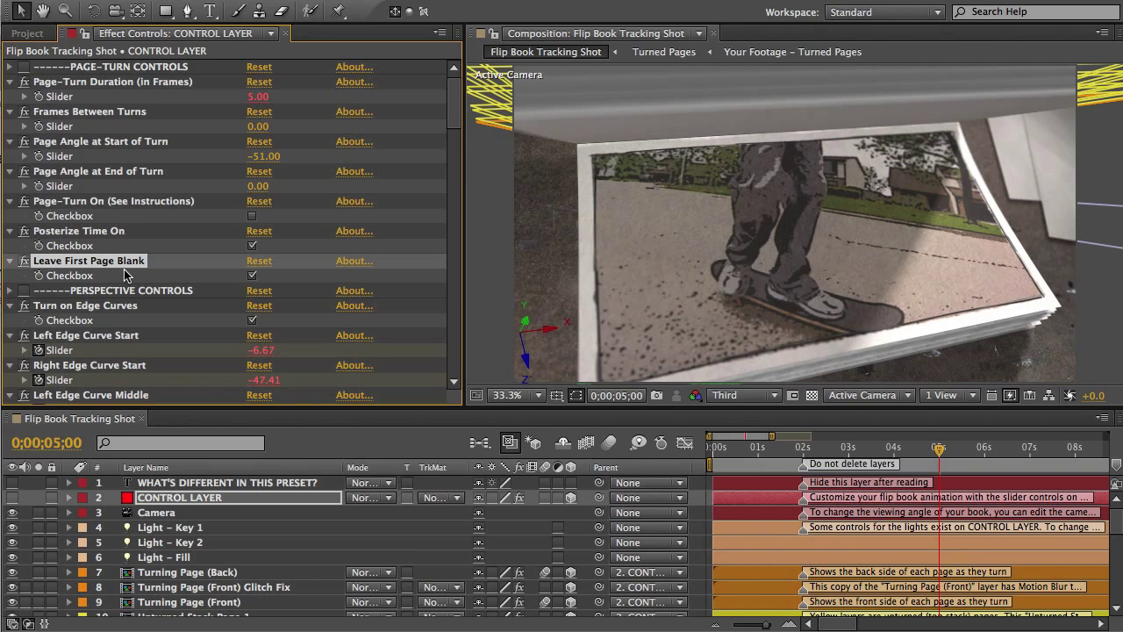
left_click(99, 69)
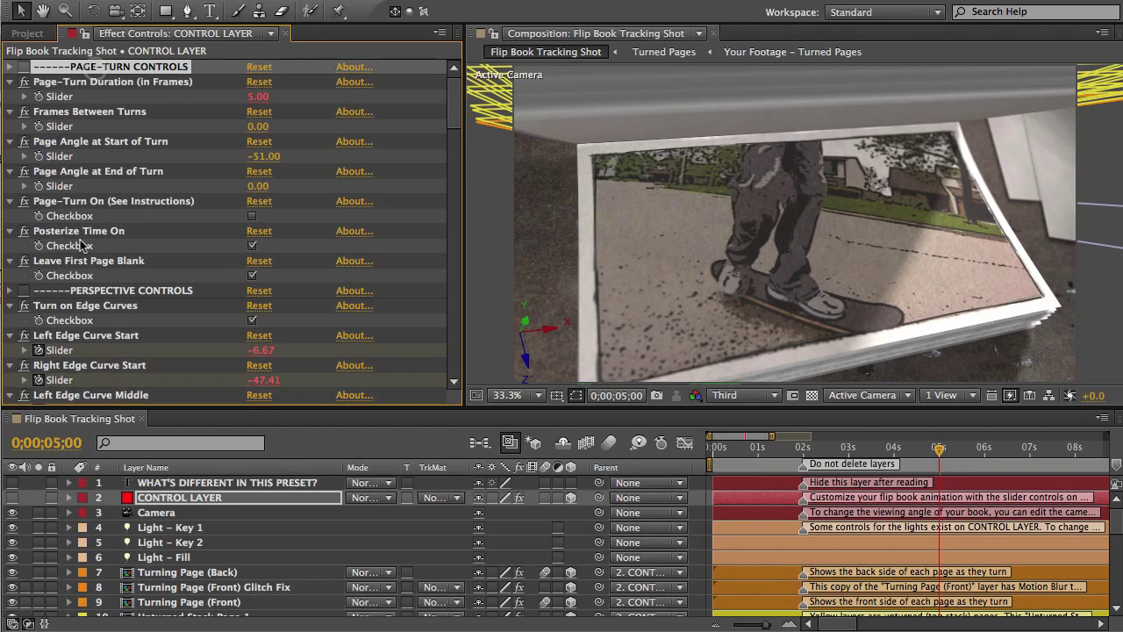
left_click(127, 293)
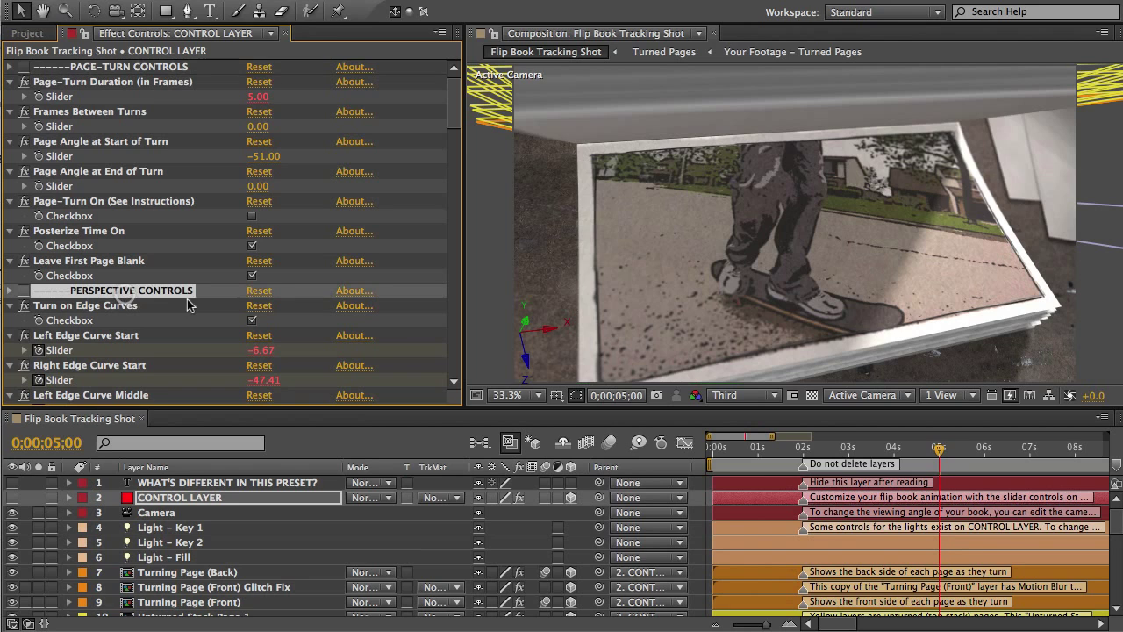
Step: Check the turned page in the composition, and try a different Right Edge Curve End value on CONTROL LAYER
left_click_drag(454, 111, 453, 140)
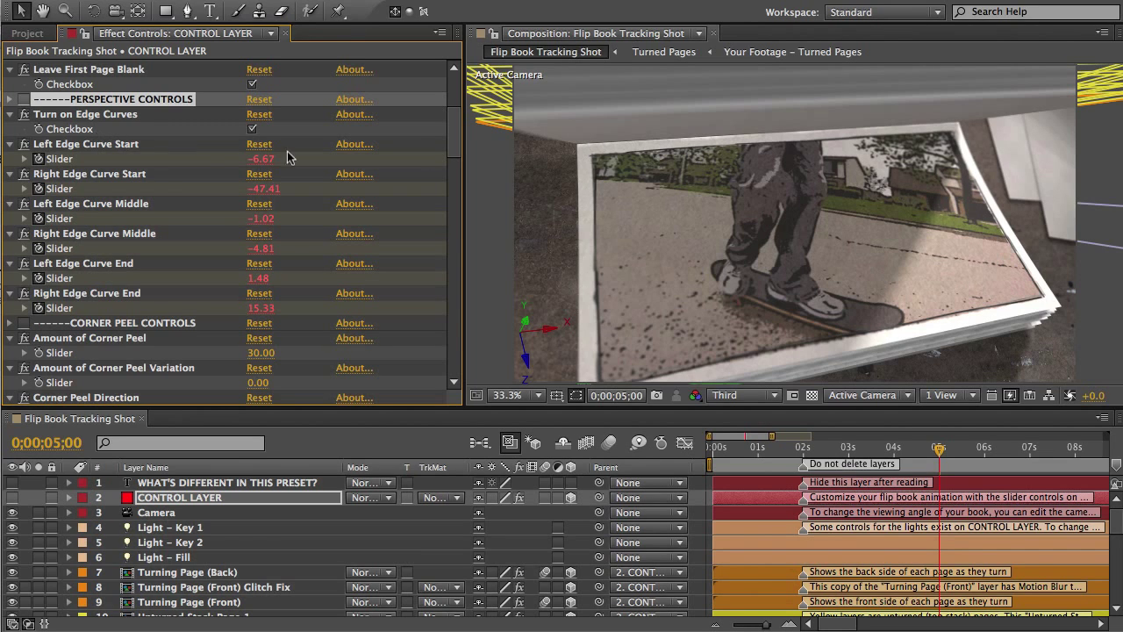
left_click(979, 167)
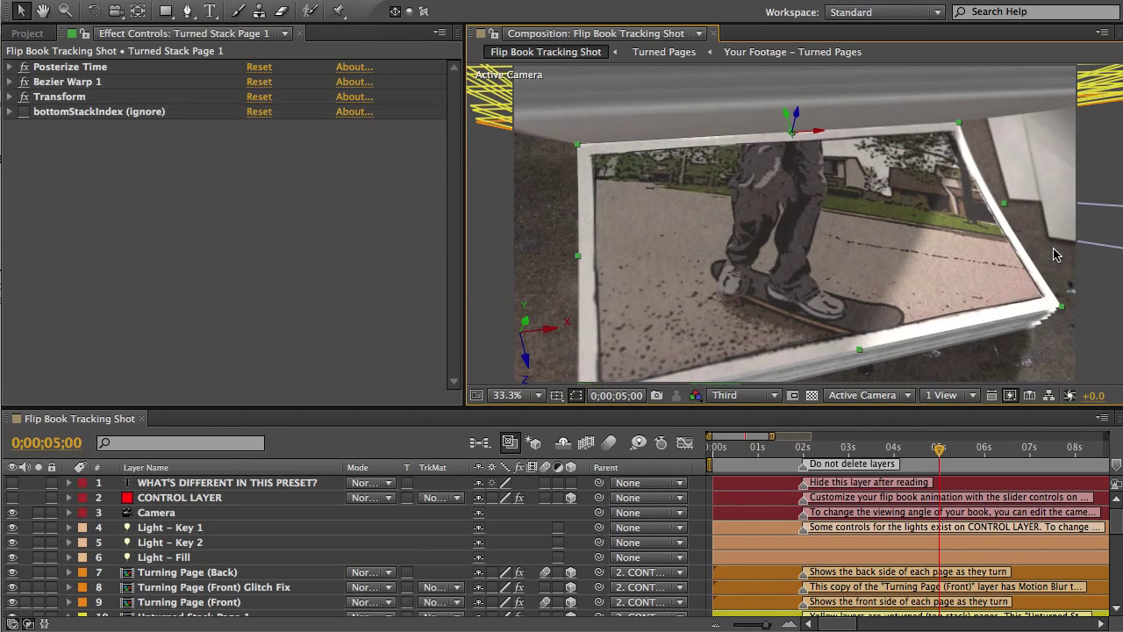
left_click(248, 496)
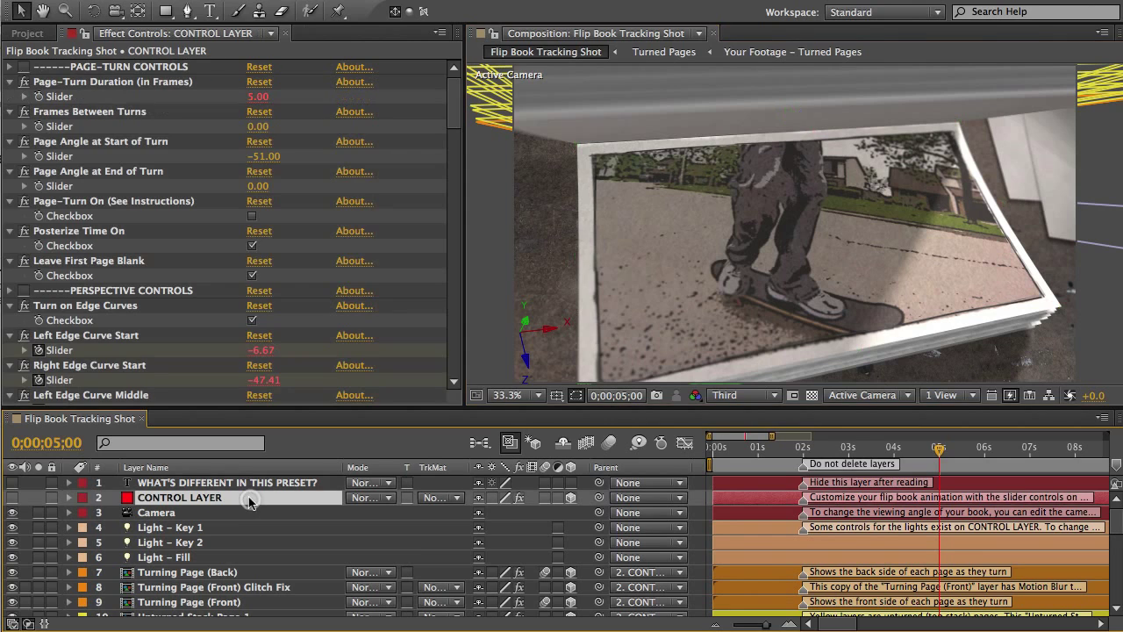
scroll(451, 123, "down", 5)
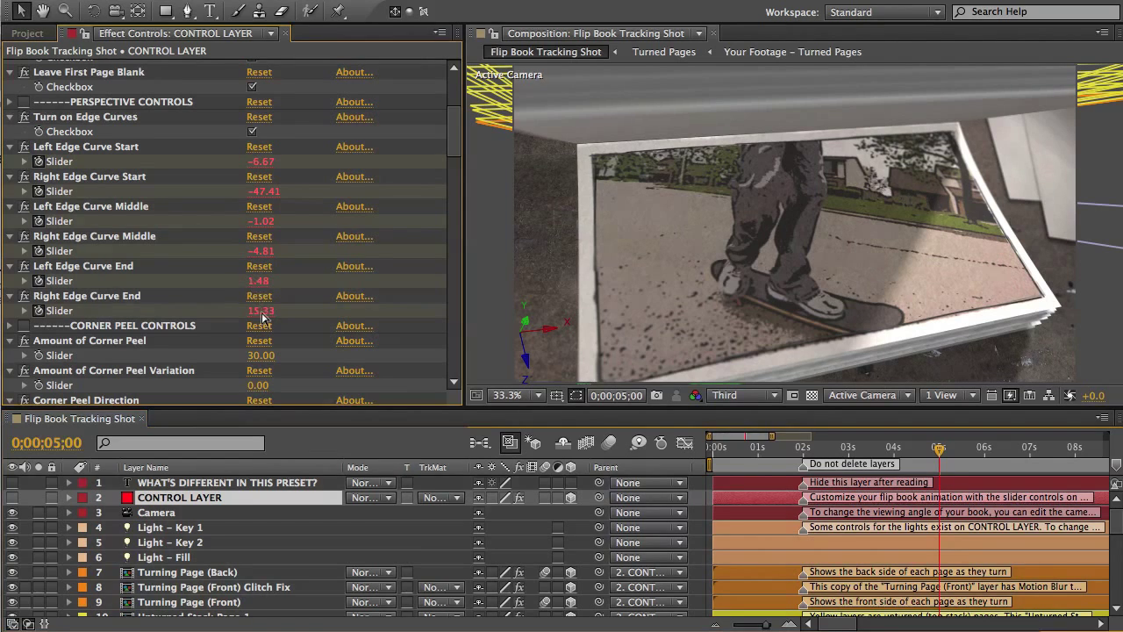
left_click_drag(260, 314, 310, 314)
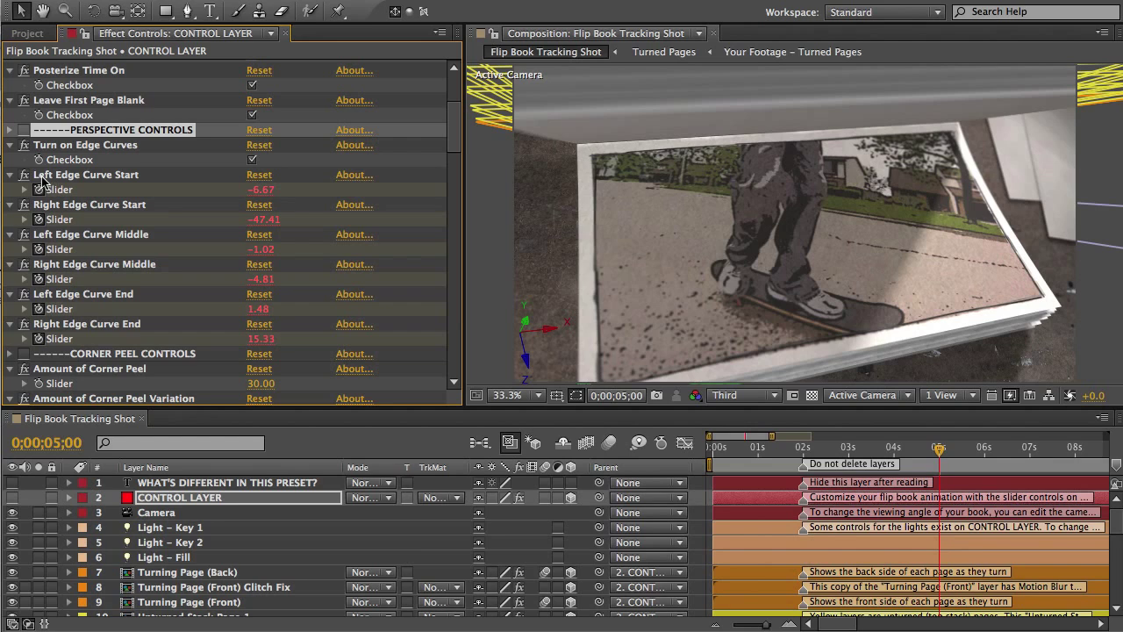
Step: Go through the Left Edge Curve Start, Middle and End sliders in the perspective controls
left_click(70, 178)
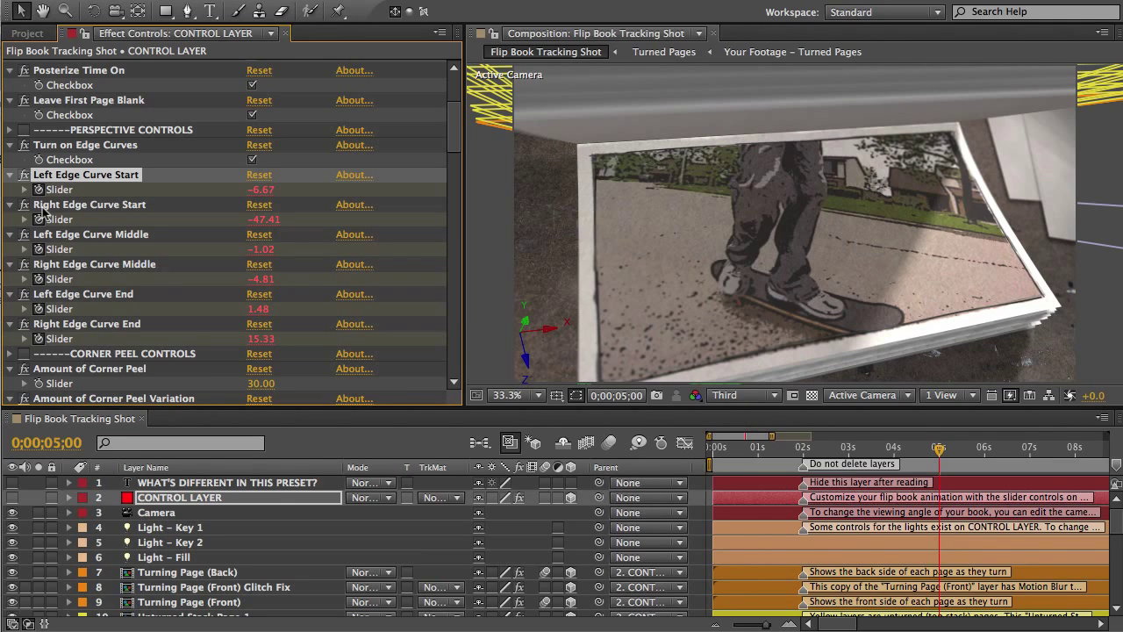
left_click(121, 236)
left_click(131, 295)
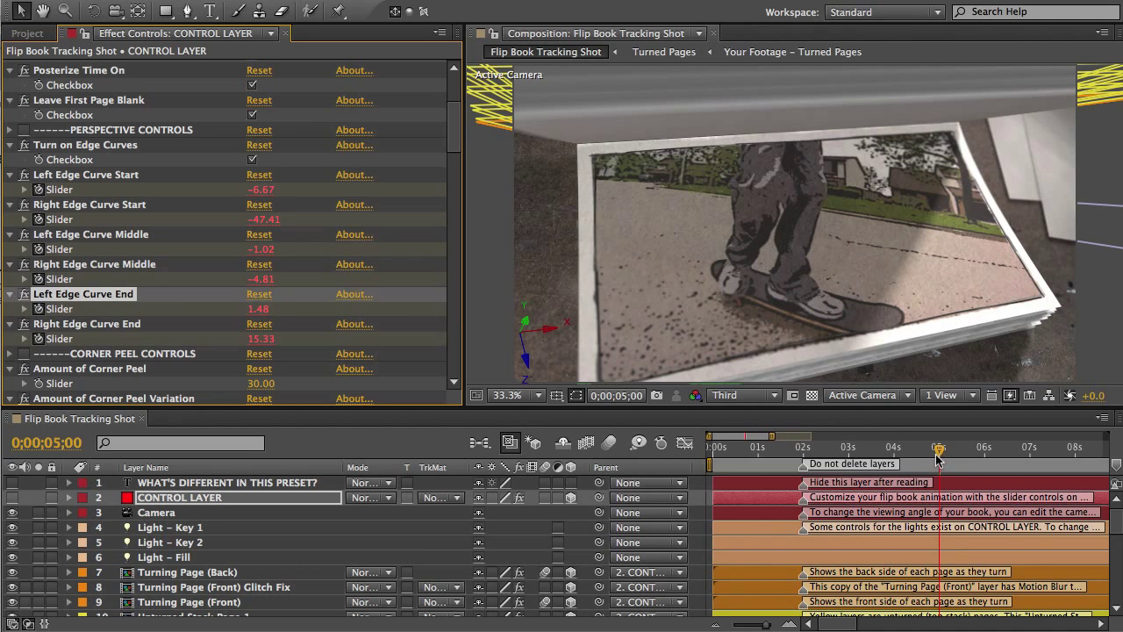
Step: Move the current time to 0;00;05;03 with Page-Turn On enabled again
left_click_drag(937, 454, 942, 456)
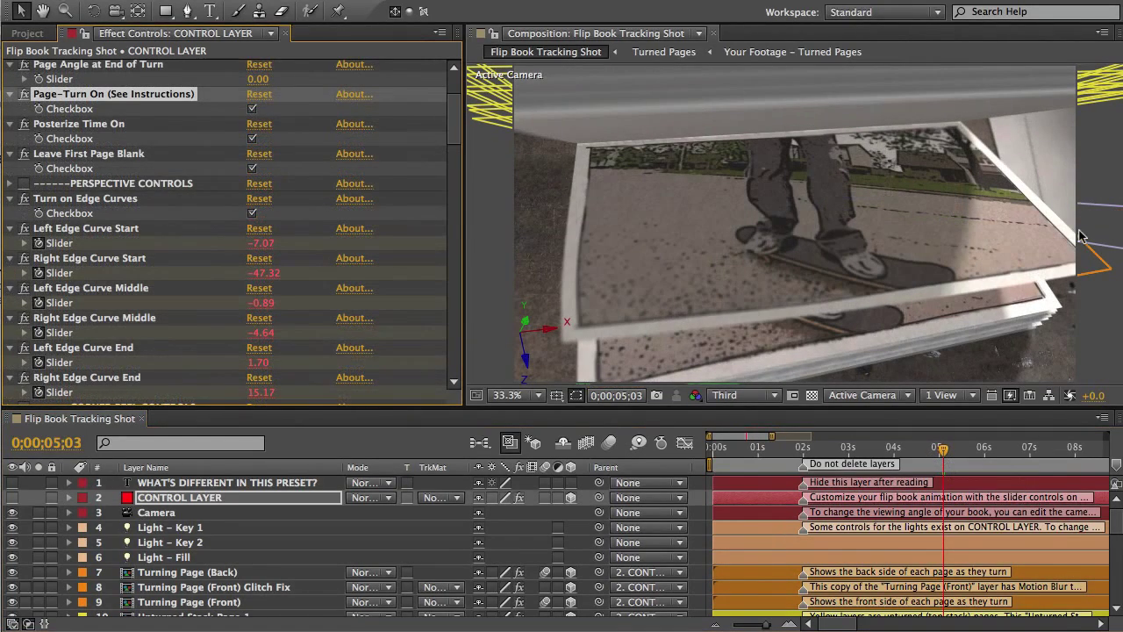
Step: Try a Right Edge Curve Middle value of 31.36 on the turning page
left_click(54, 319)
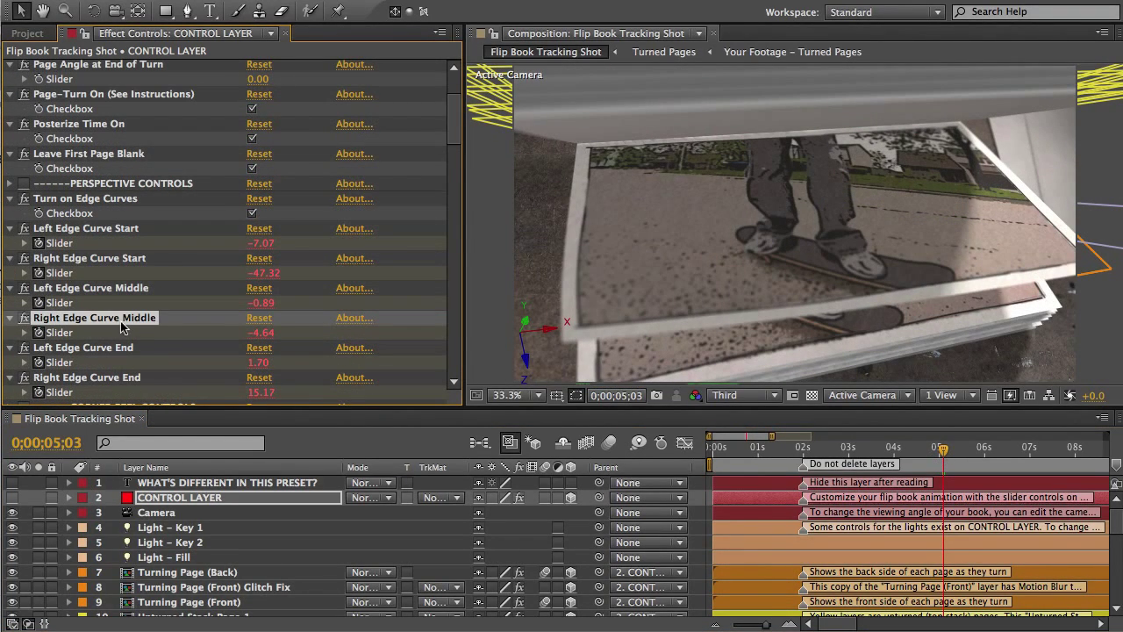
left_click_drag(263, 335, 309, 336)
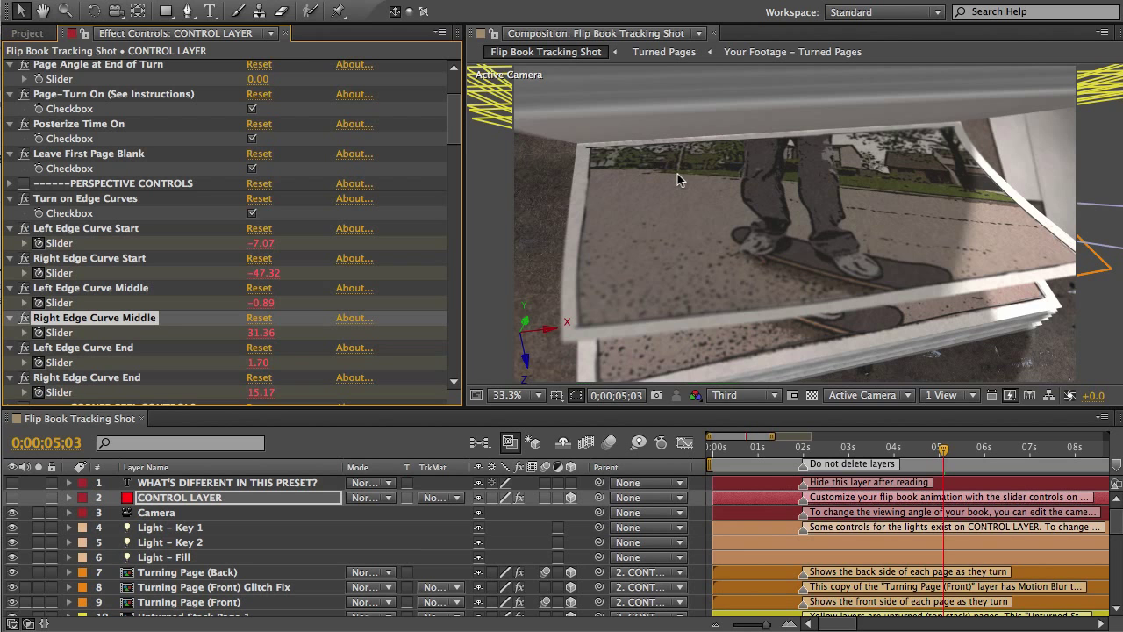
Step: Highlight the whole corner peel group on CONTROL LAYER, from the CORNER PEEL CONTROLS heading through Page Separation Compensation
scroll(456, 166, "down", 6)
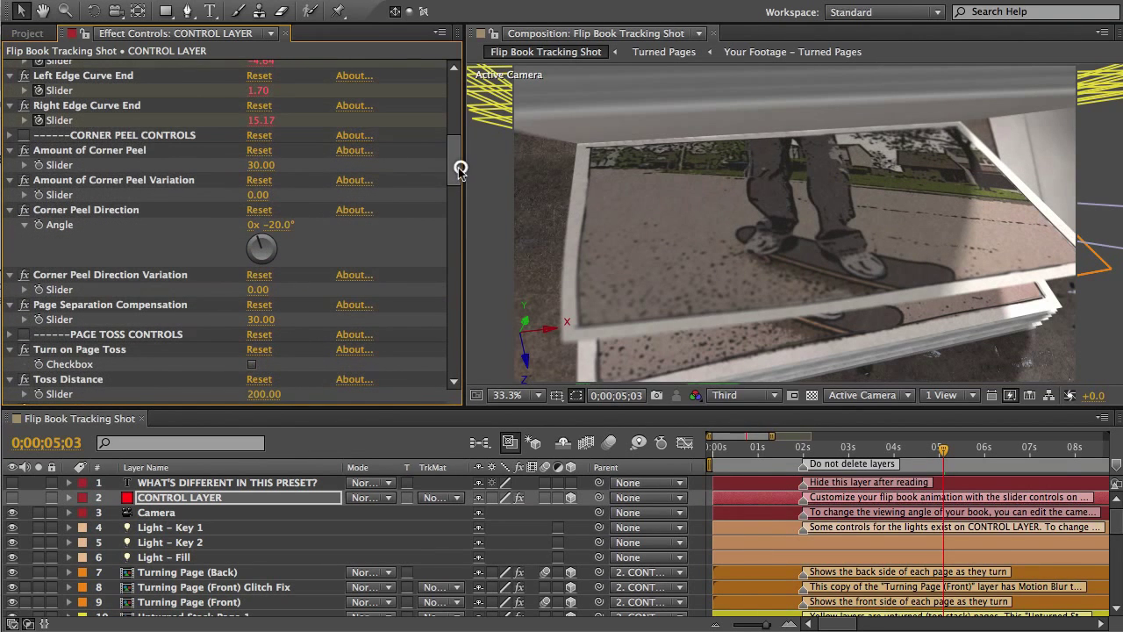
left_click(73, 138)
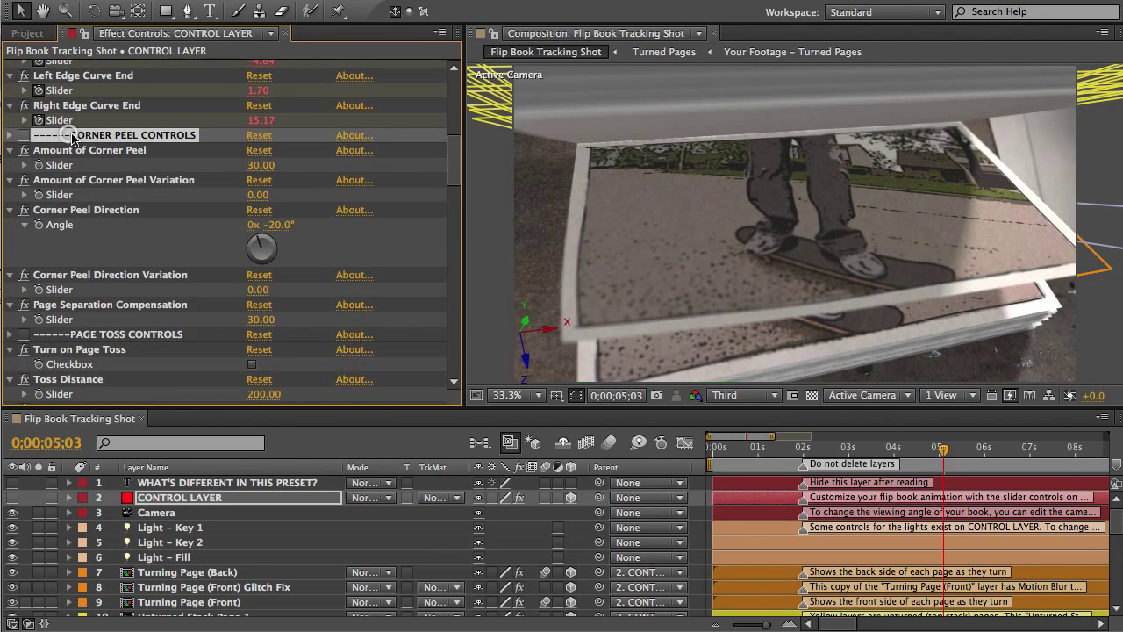
left_click(87, 304, "shift")
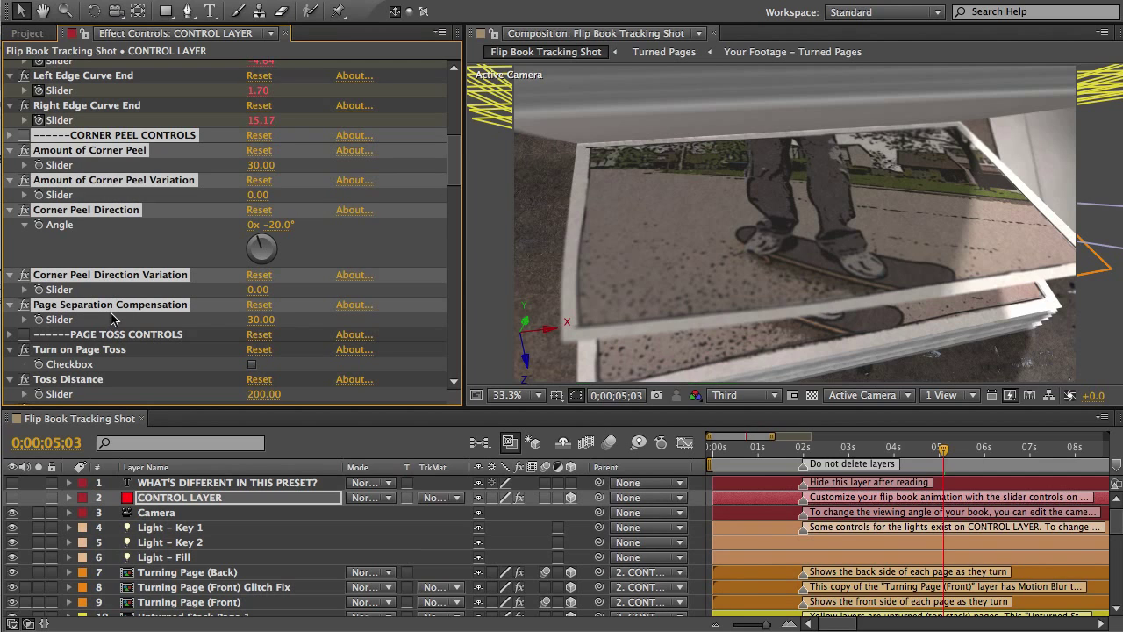
left_click(112, 310, "super")
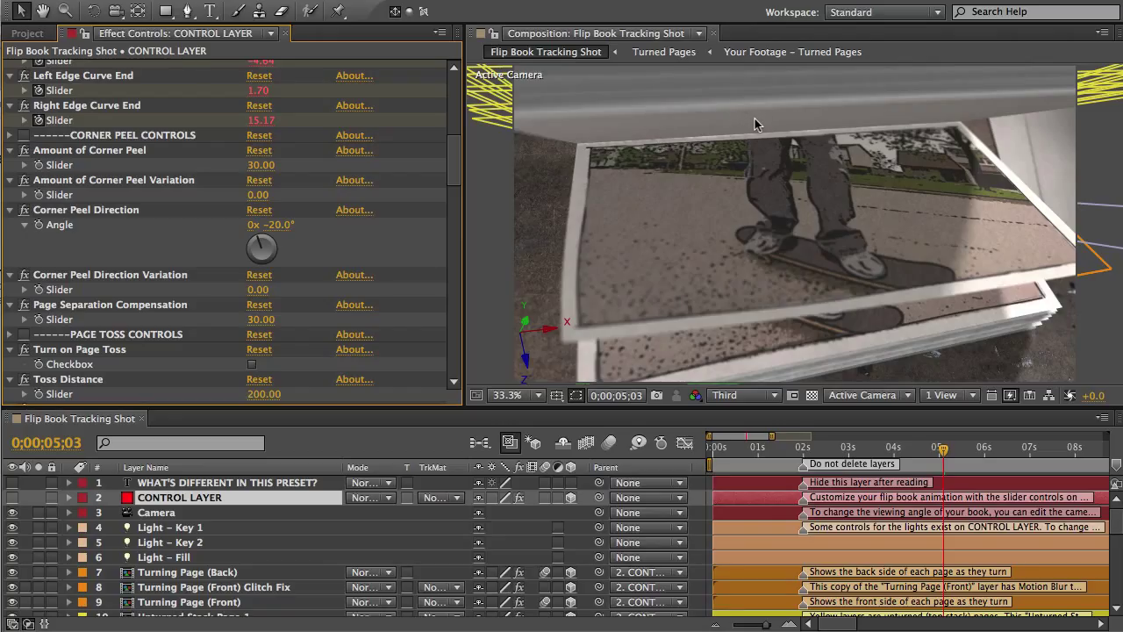
Step: Examine Amount of Corner Peel and preview the turning page with motion blur enabled for the composition
left_click(57, 152)
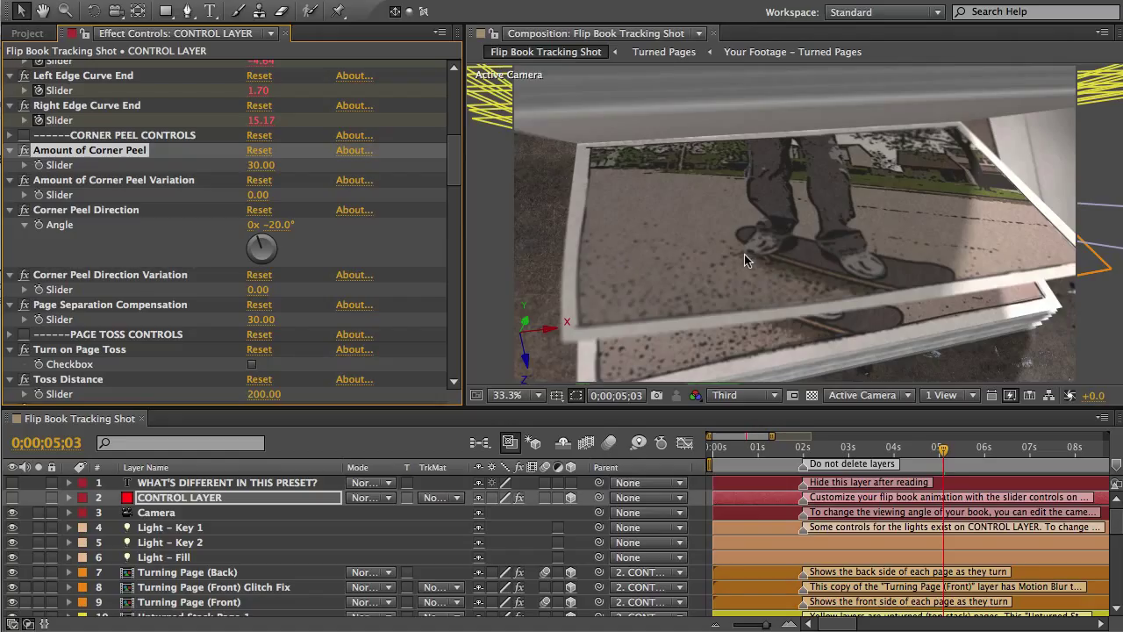
left_click(611, 450)
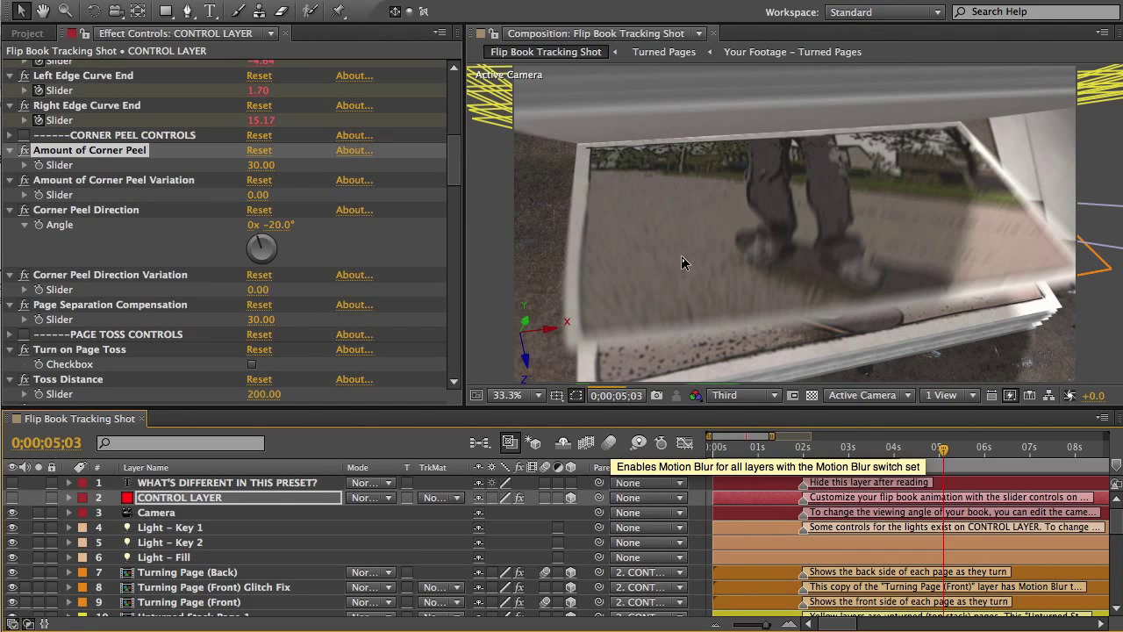
left_click(92, 152)
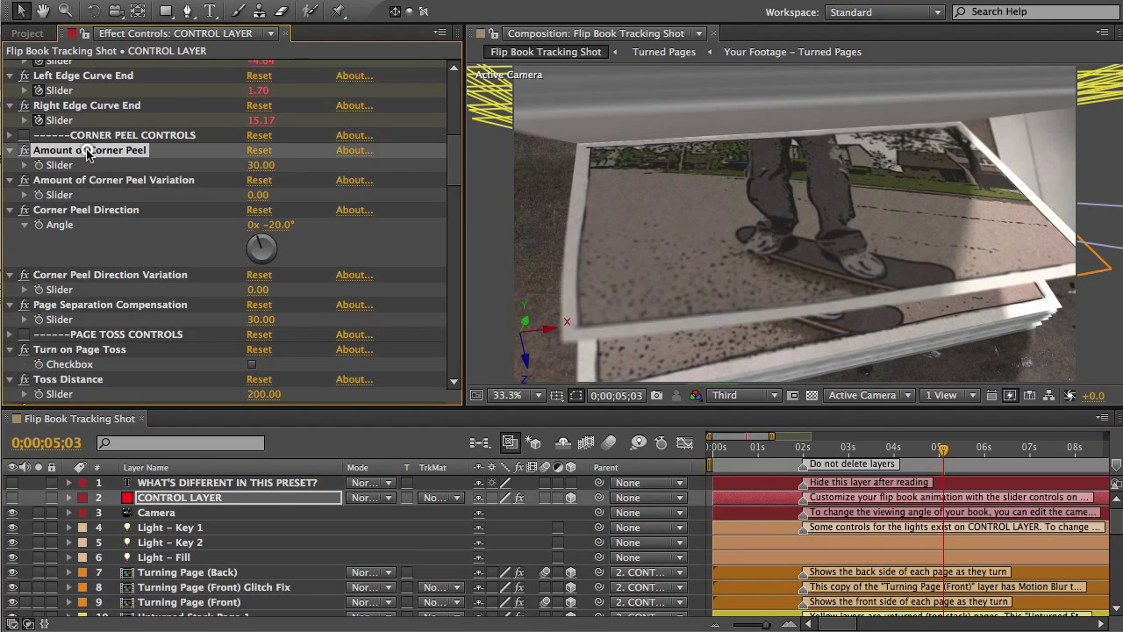
Step: Go through the Corner Peel Direction, Amount of Corner Peel Variation and Corner Peel Direction Variation controls
left_click(87, 211)
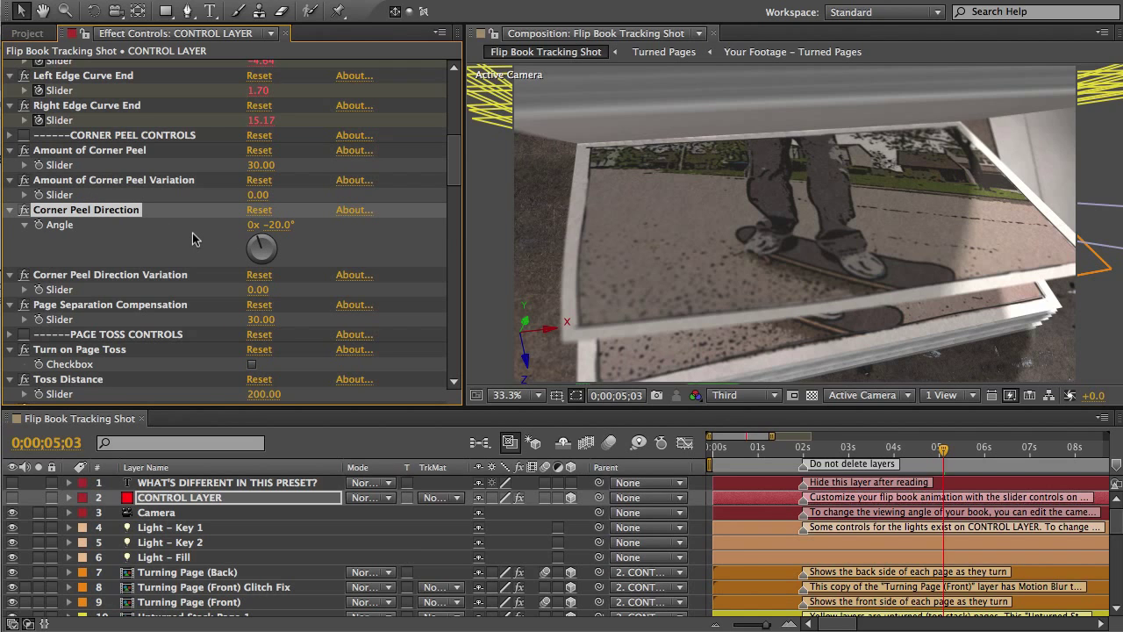
left_click(144, 182)
left_click(161, 279)
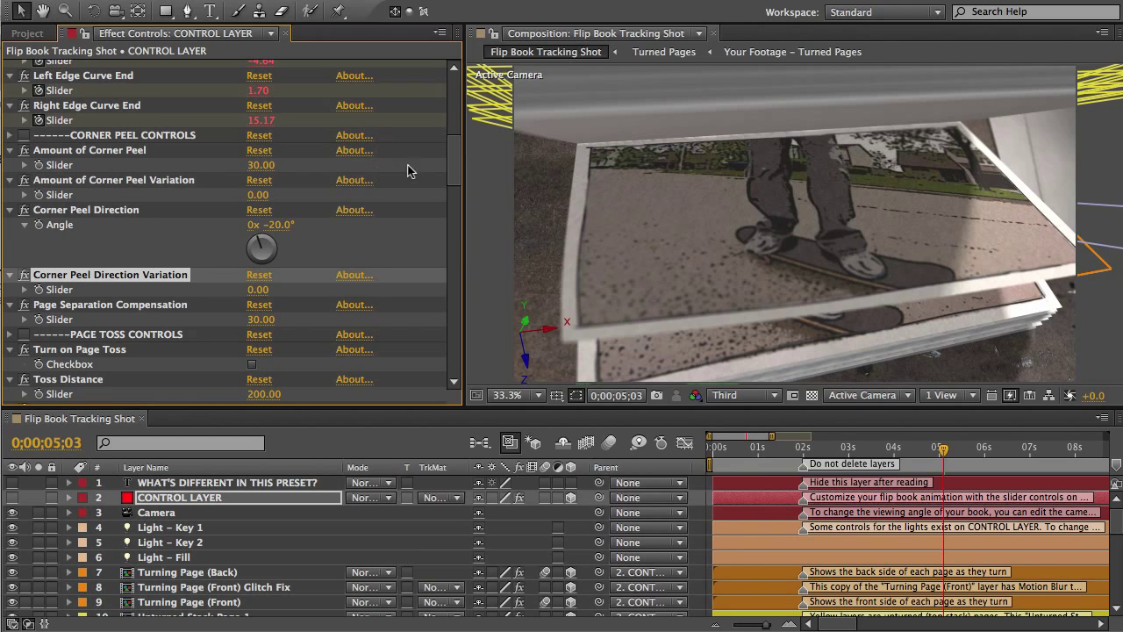
Step: Enable Turn on Page Toss in the PAGE TOSS CONTROLS of CONTROL LAYER
left_click_drag(453, 165, 454, 215)
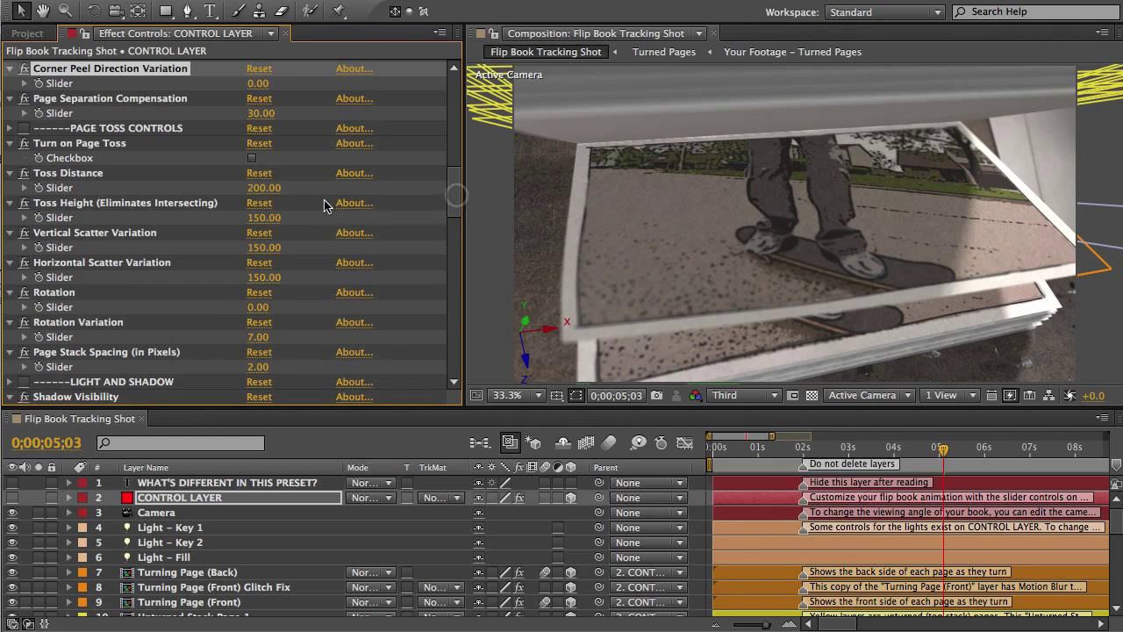
left_click(114, 132)
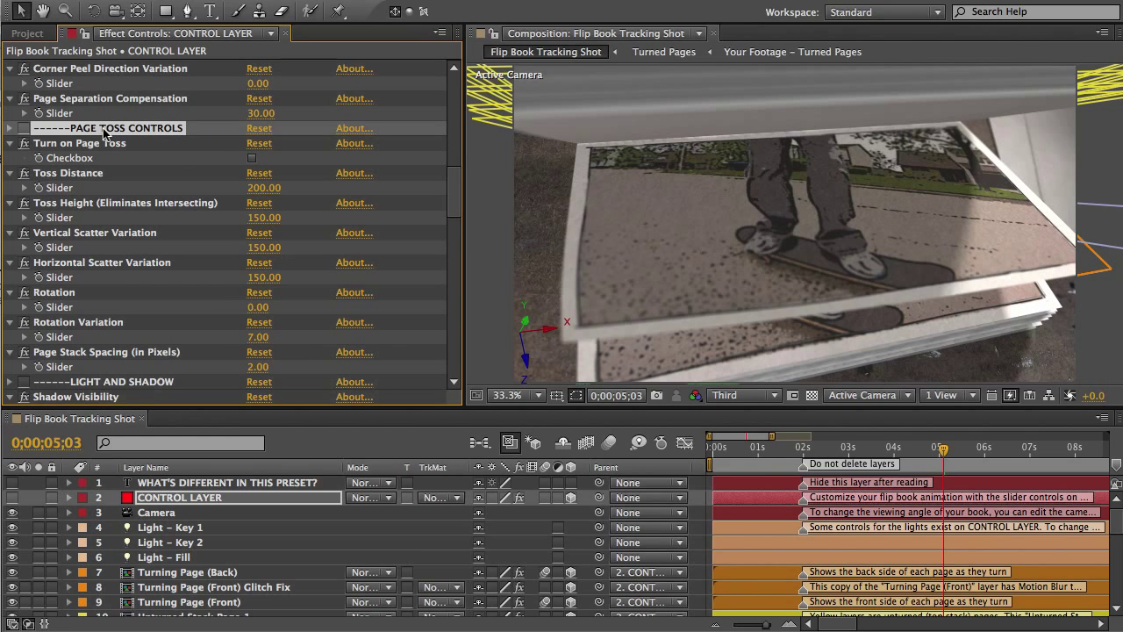
left_click(253, 161)
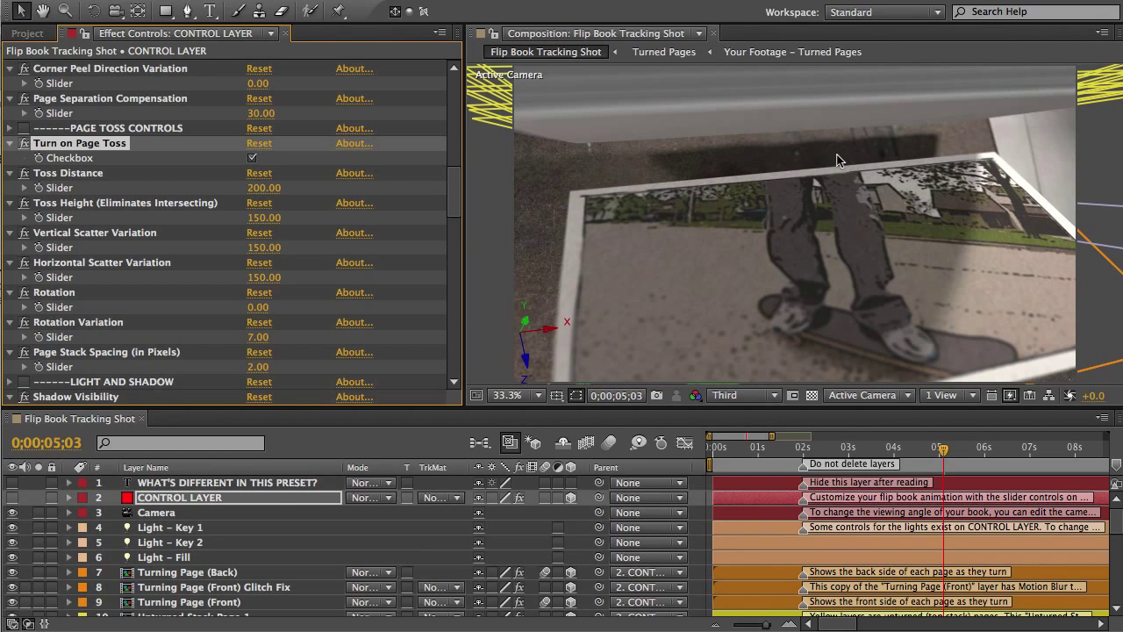
Step: Set the Toss Distance to 400 for the tossed pages
left_click(87, 175)
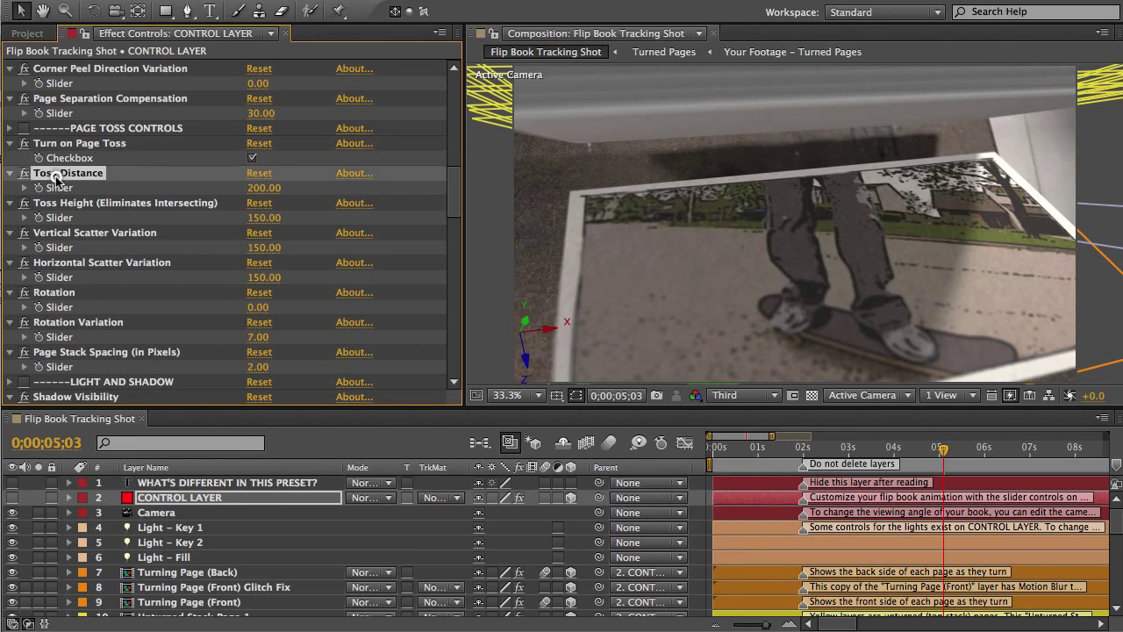
left_click(260, 188)
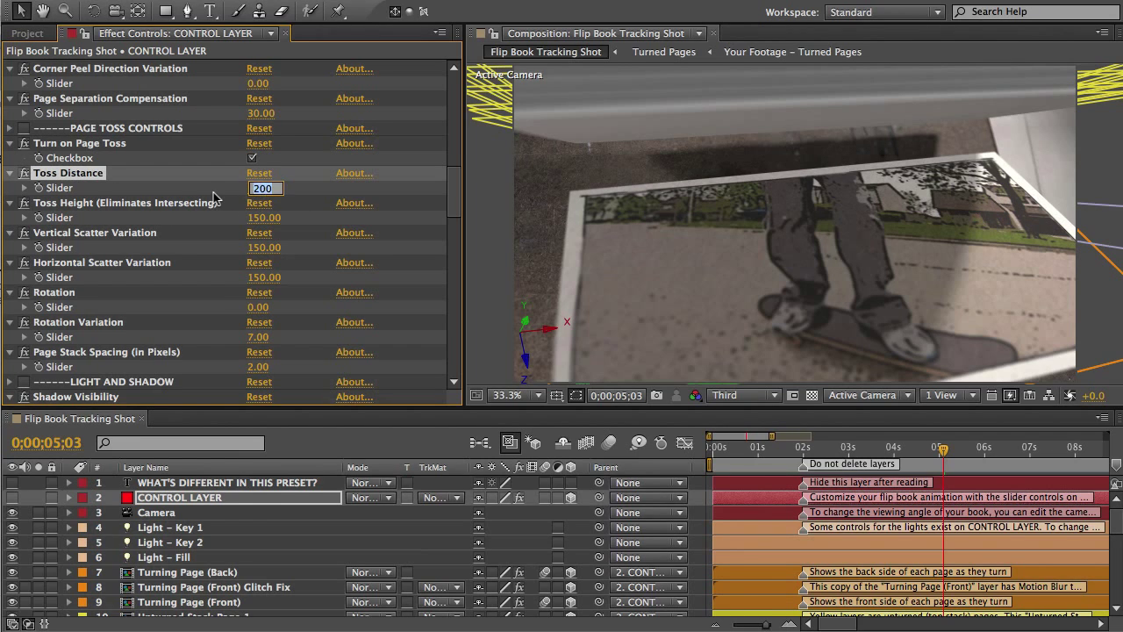
type("400")
key("Return")
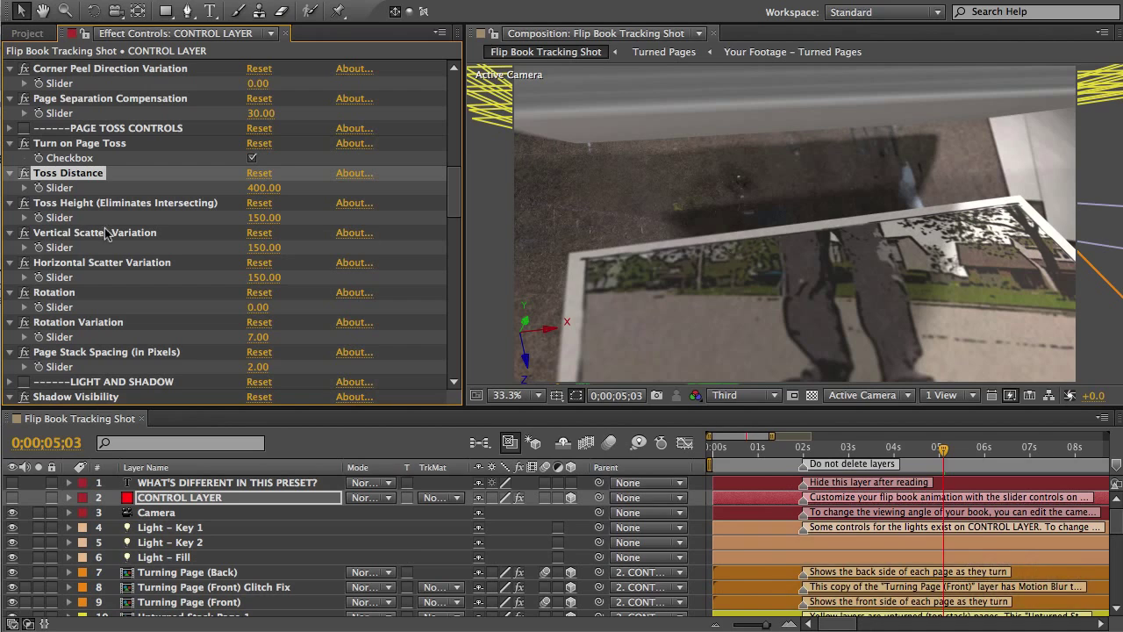
Step: Go through the Toss Height, Vertical Scatter Variation, Horizontal Scatter Variation and Rotation Variation sliders
left_click(65, 204)
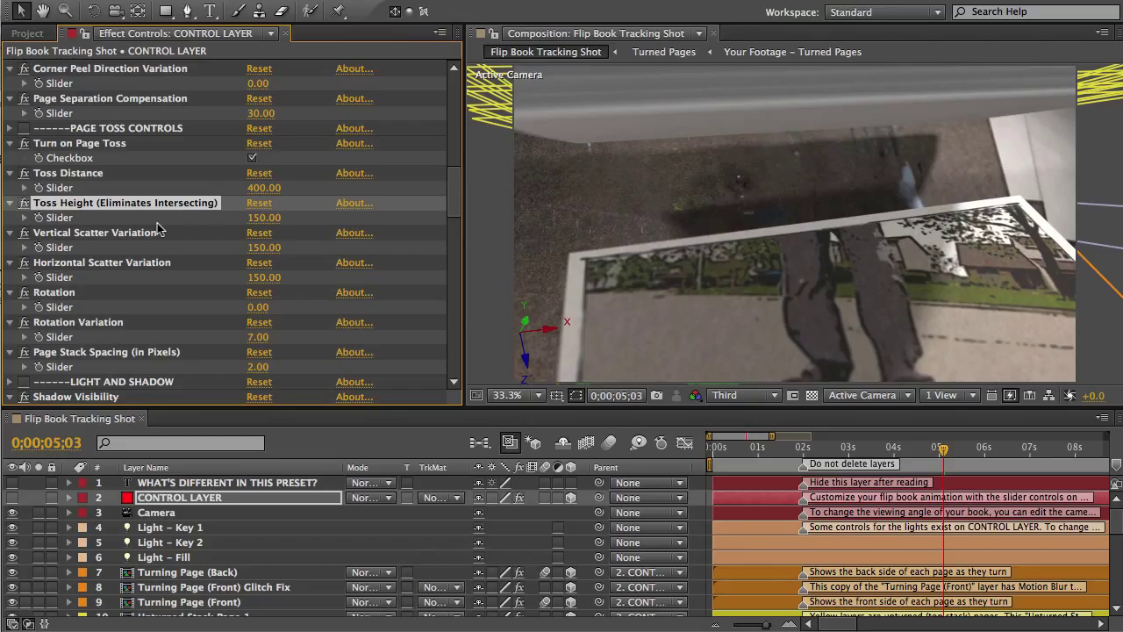
left_click(103, 237)
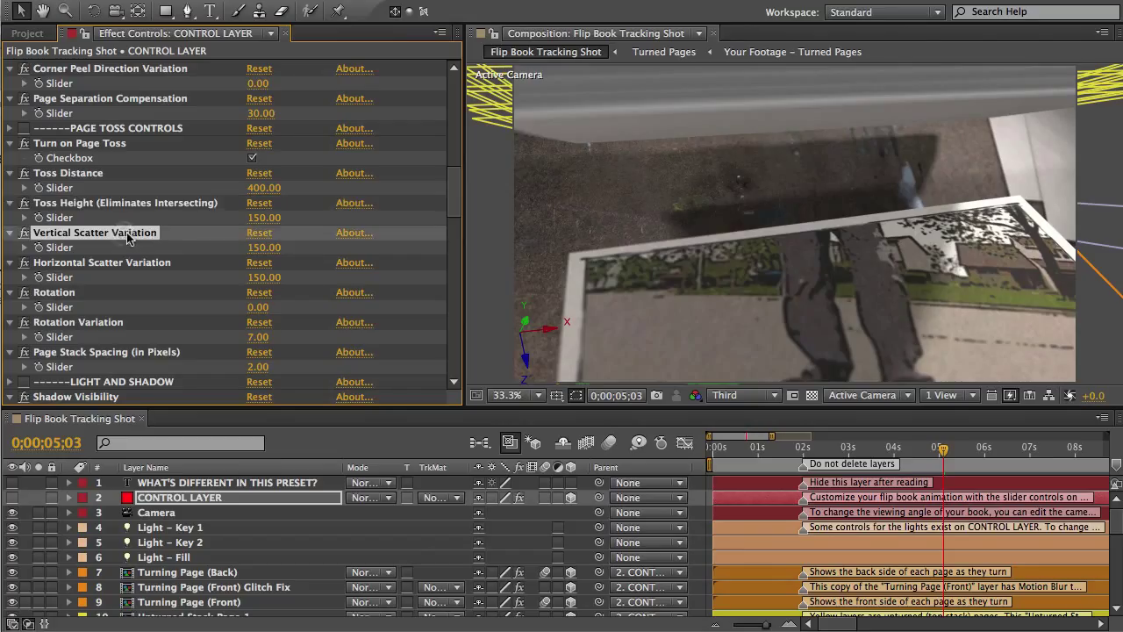
left_click(84, 265)
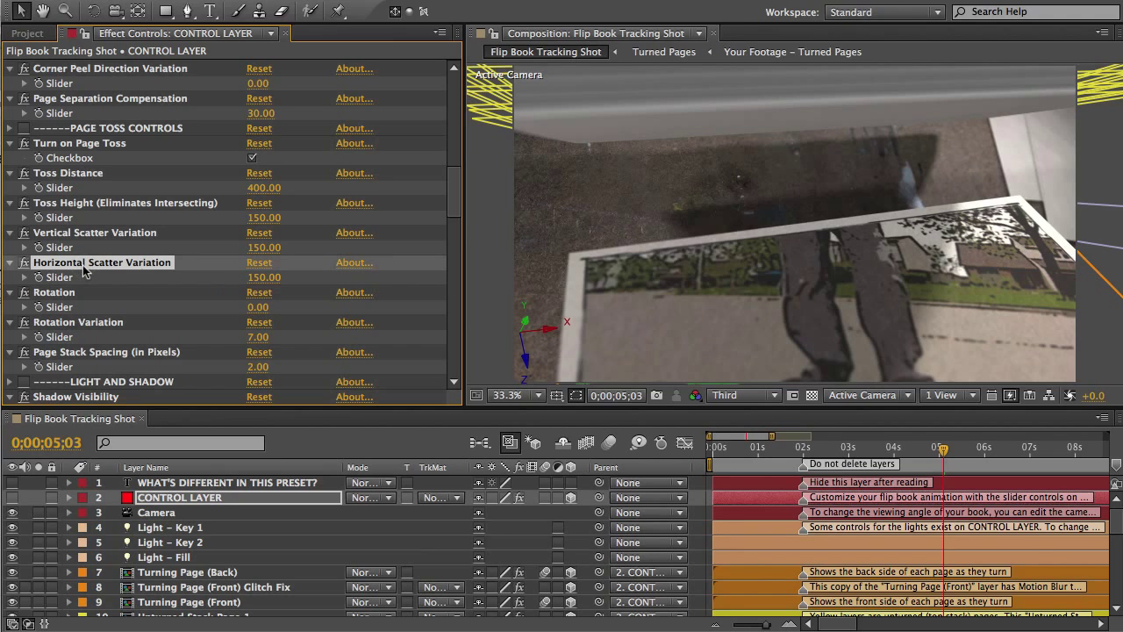
left_click(79, 327)
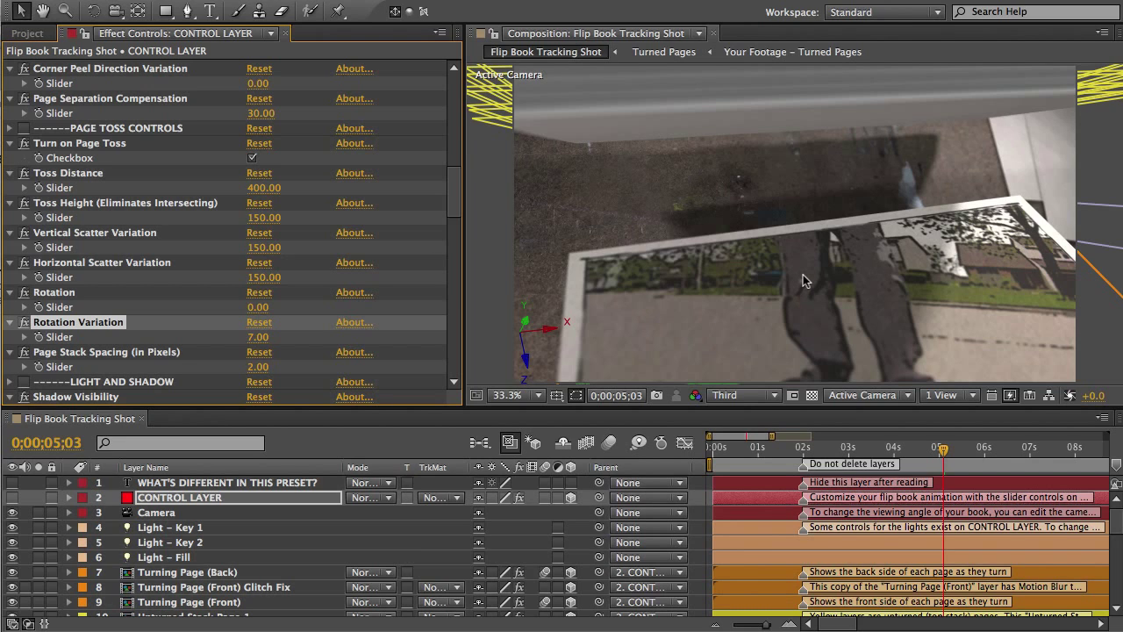
Step: Set the Page Stack Spacing to 4 pixels on CONTROL LAYER
left_click(63, 351)
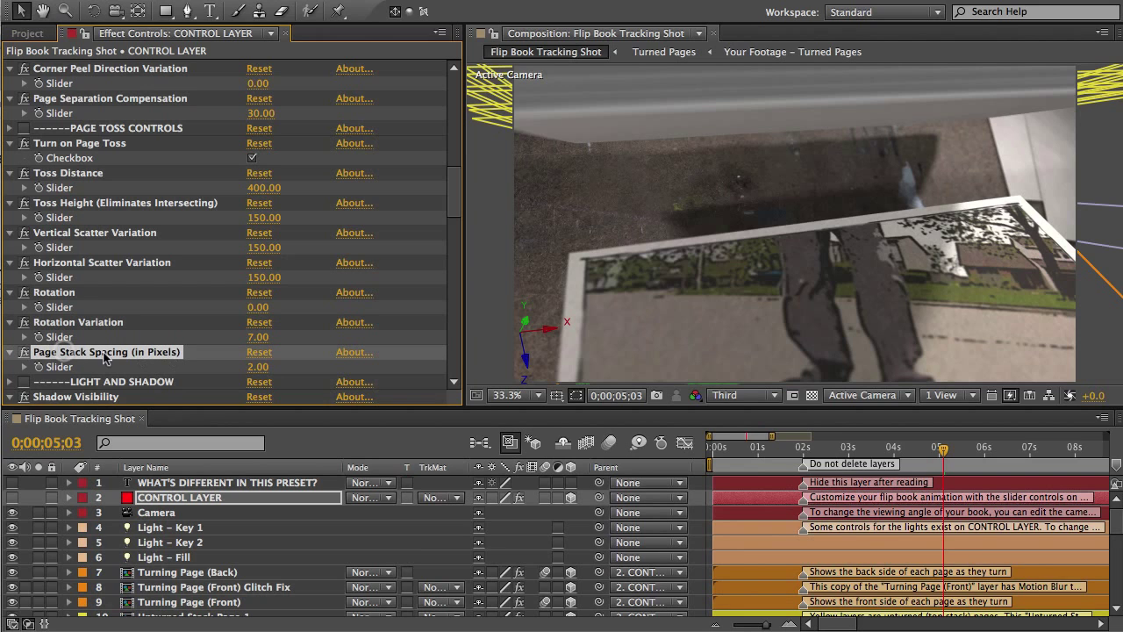
left_click(258, 367)
type("4")
key("Return")
Step: Select the Camera layer in the Flip Book Tracking Shot composition
left_click(174, 515)
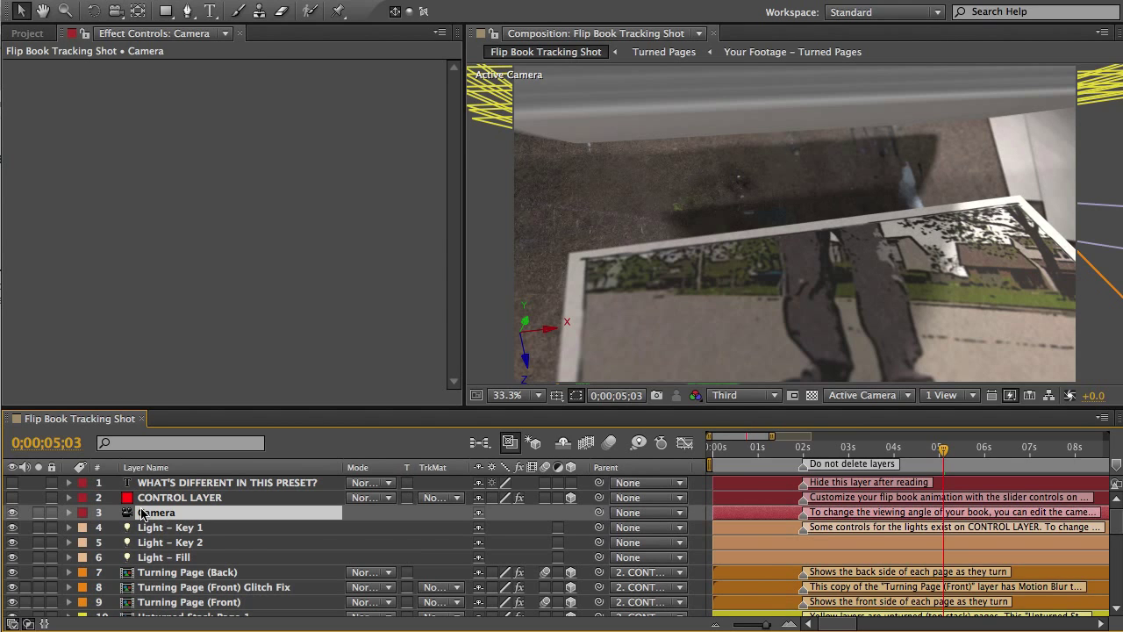
Step: Examine the Light and Shadow and the Position and Camera controls on CONTROL LAYER, from Zoom through Rotate X
left_click(151, 499)
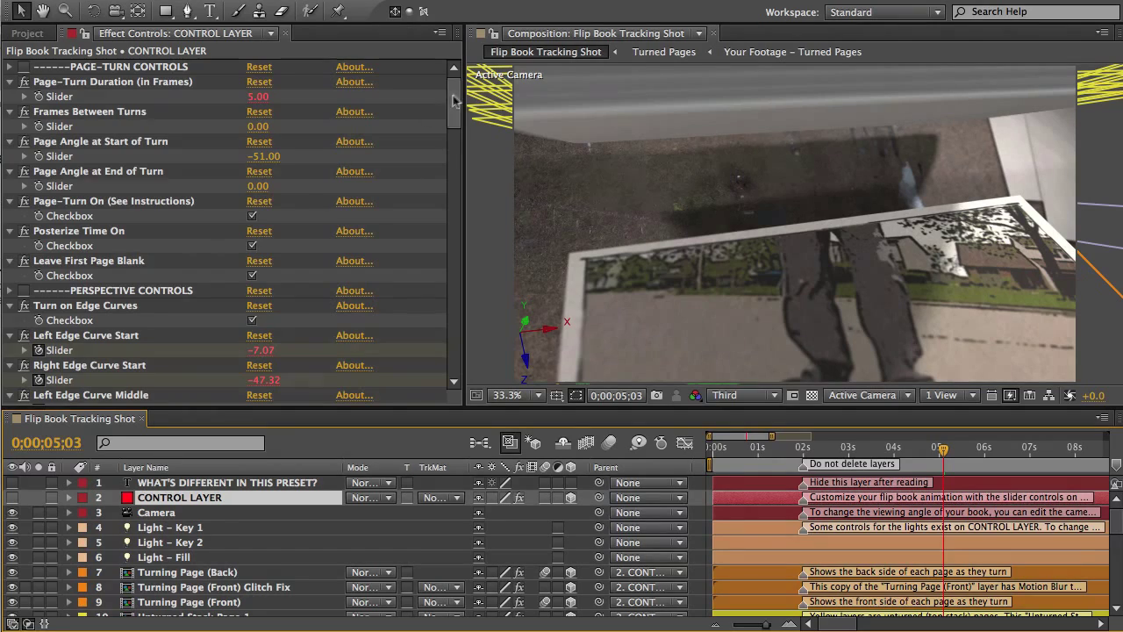
left_click_drag(455, 99, 451, 223)
left_click(100, 139)
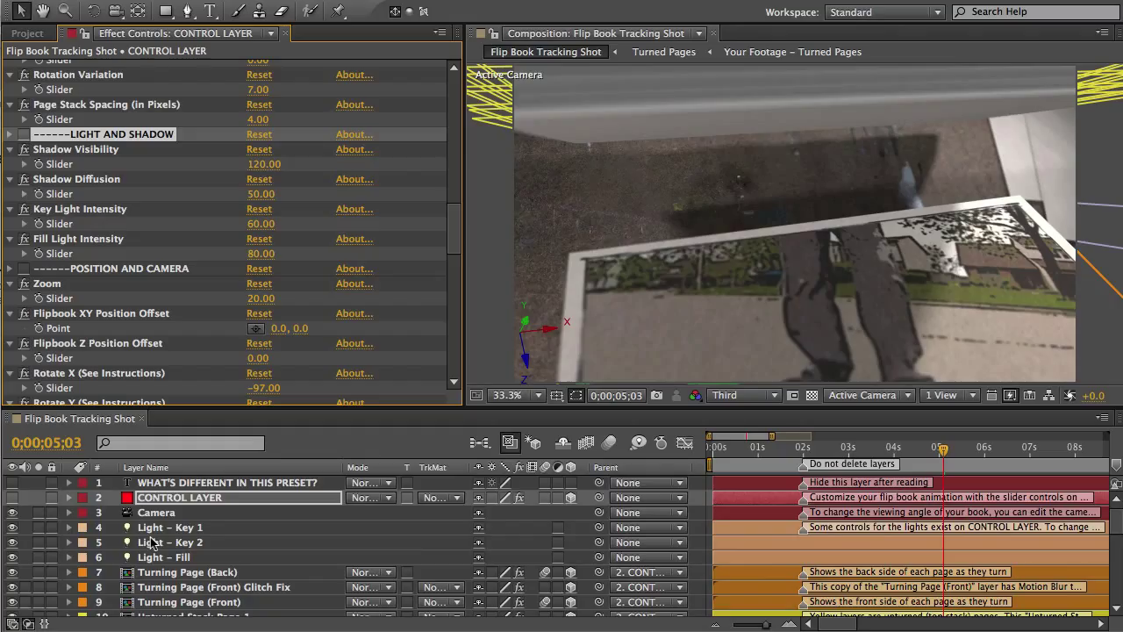
left_click(136, 269)
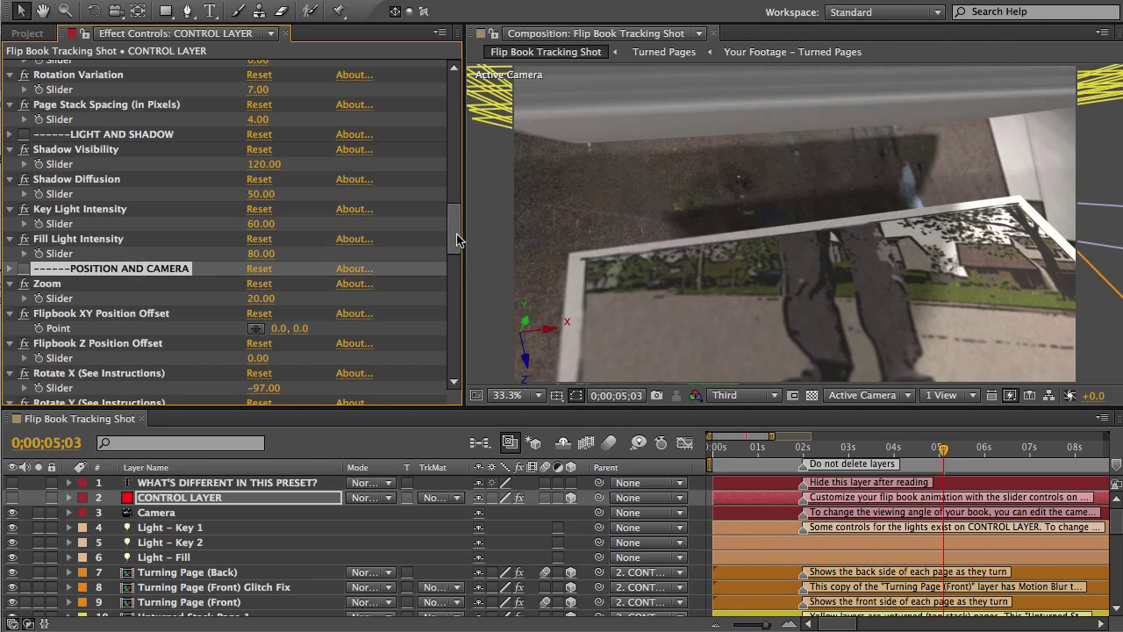
left_click_drag(456, 233, 458, 266)
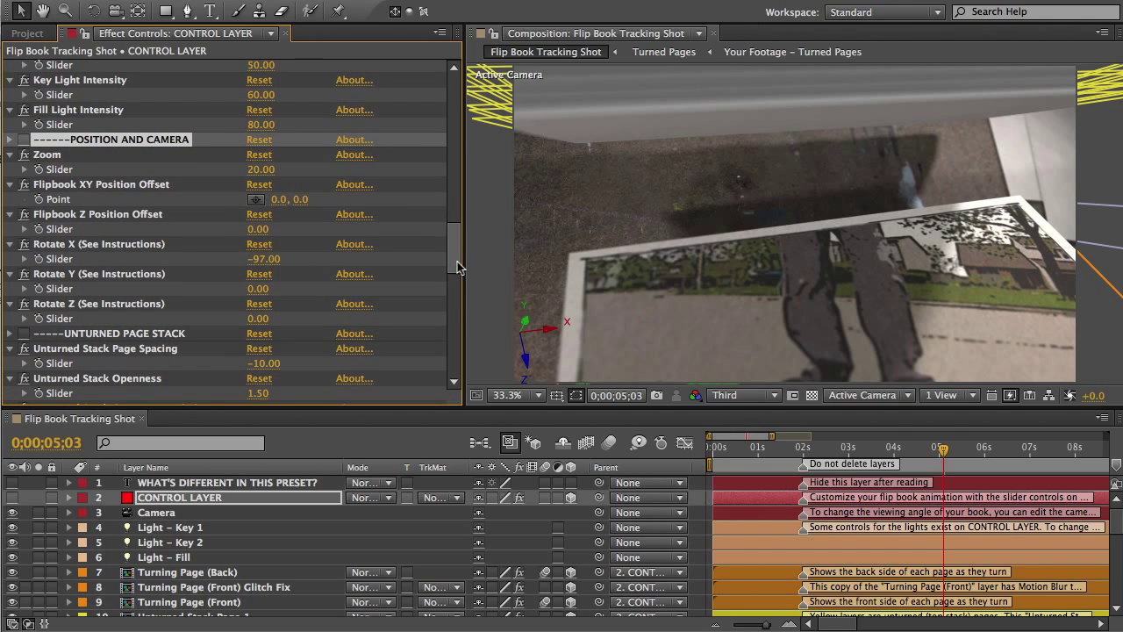
left_click(56, 155)
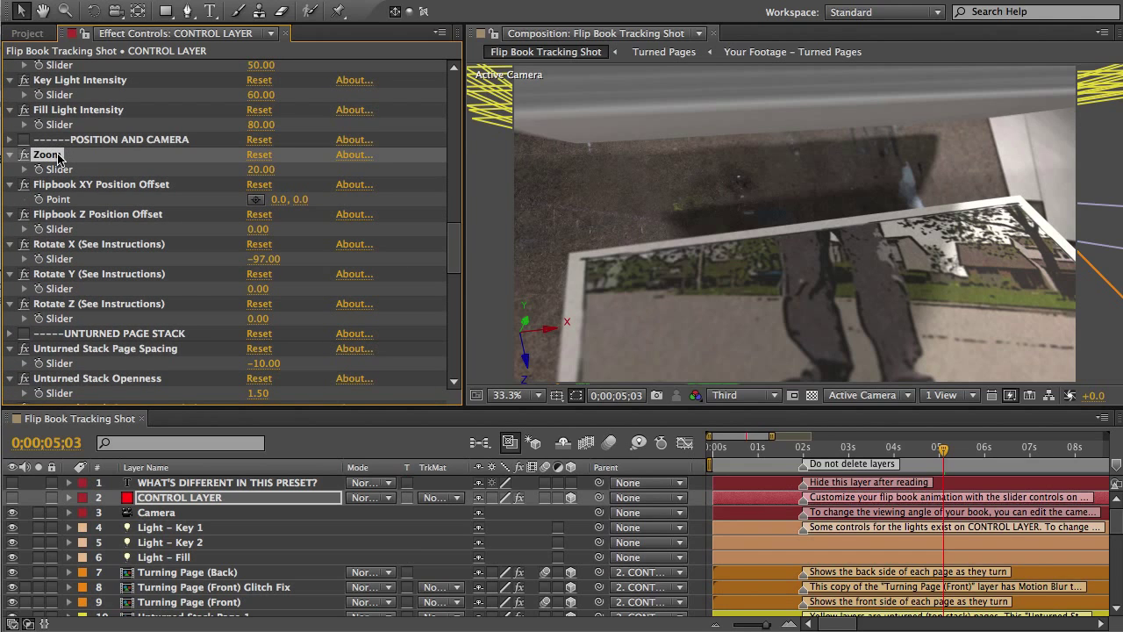
left_click(98, 186)
left_click(110, 215)
left_click(120, 246)
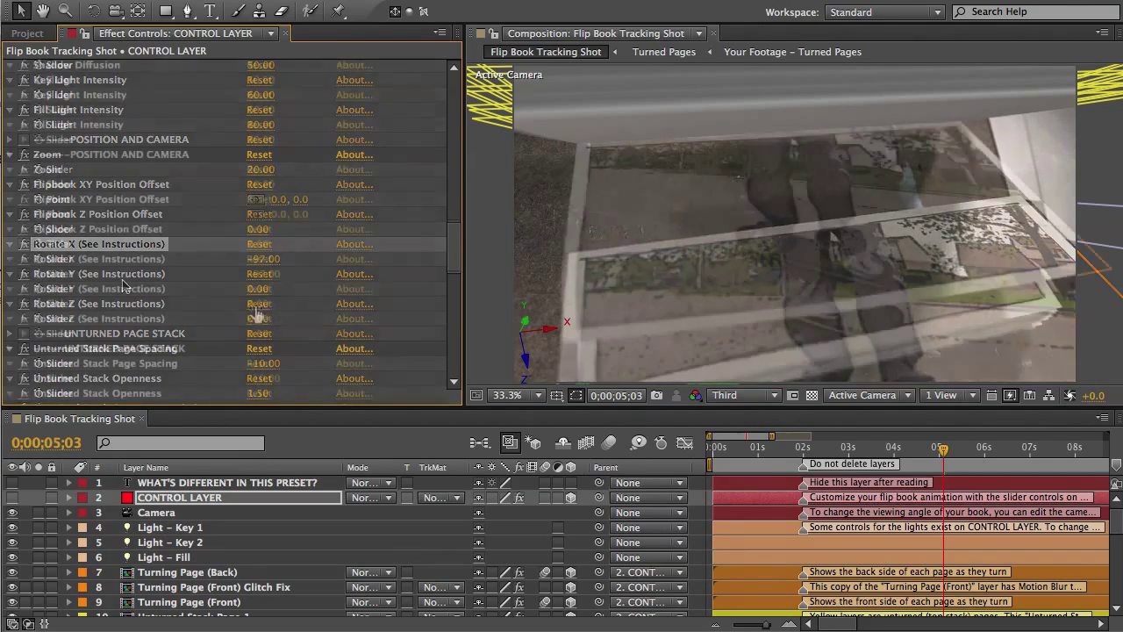
Step: Try a Rotate Y value of 19 on the flip book, undo it, and keep CONTROL LAYER selected
left_click_drag(258, 303, 270, 304)
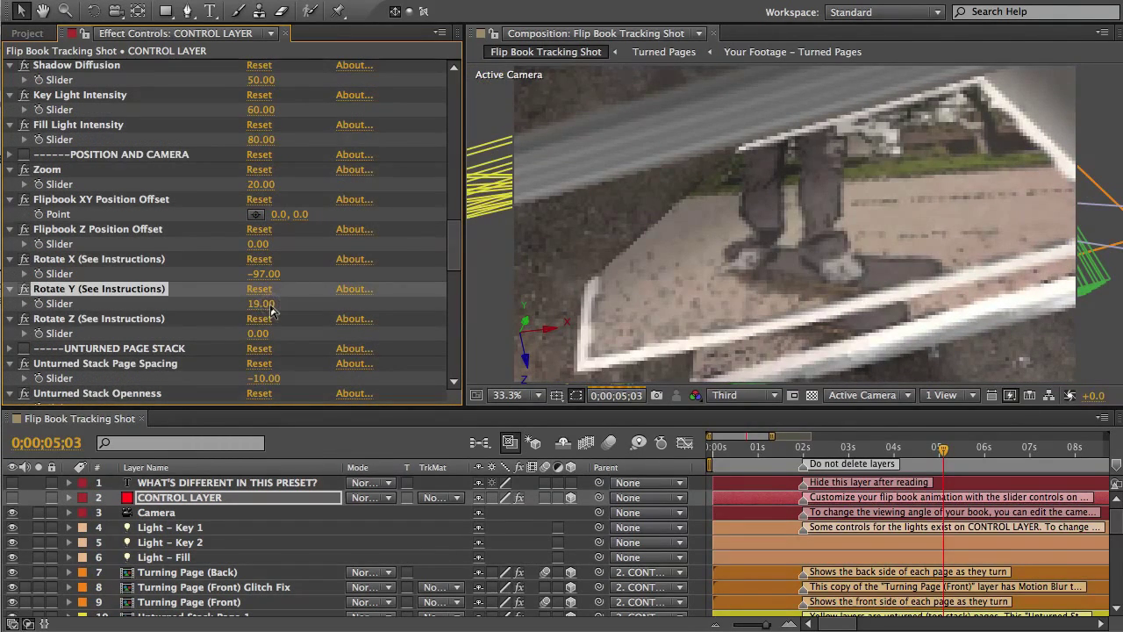
key("super+z")
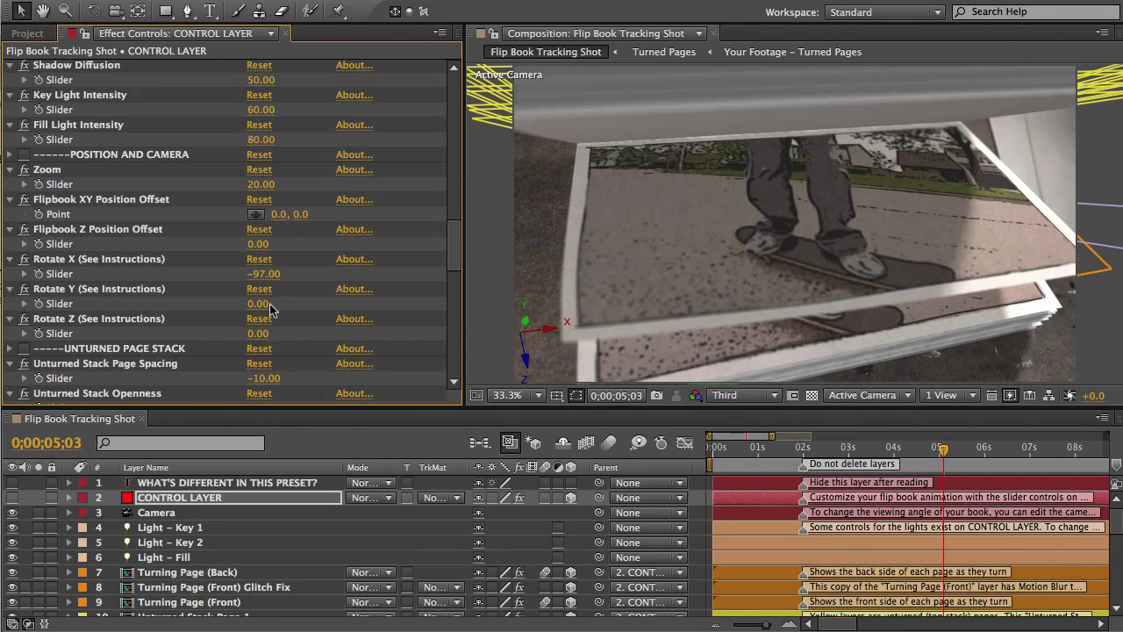
left_click(162, 502)
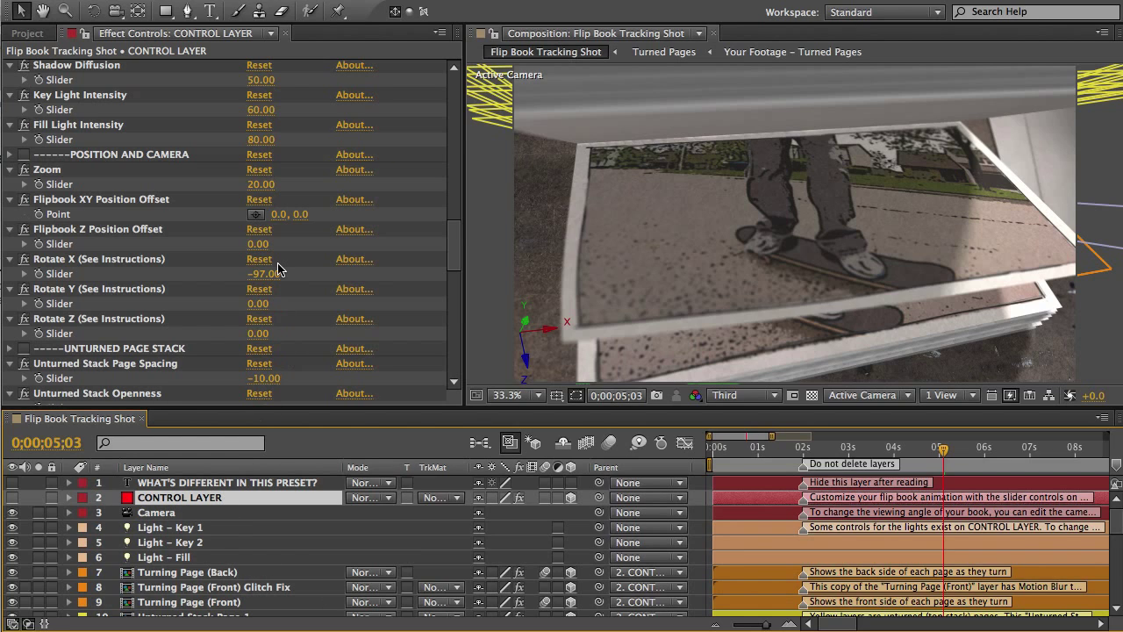
Step: Try a Flipbook Z Position Offset of 300 on CONTROL LAYER and return it to 0
left_click(261, 245)
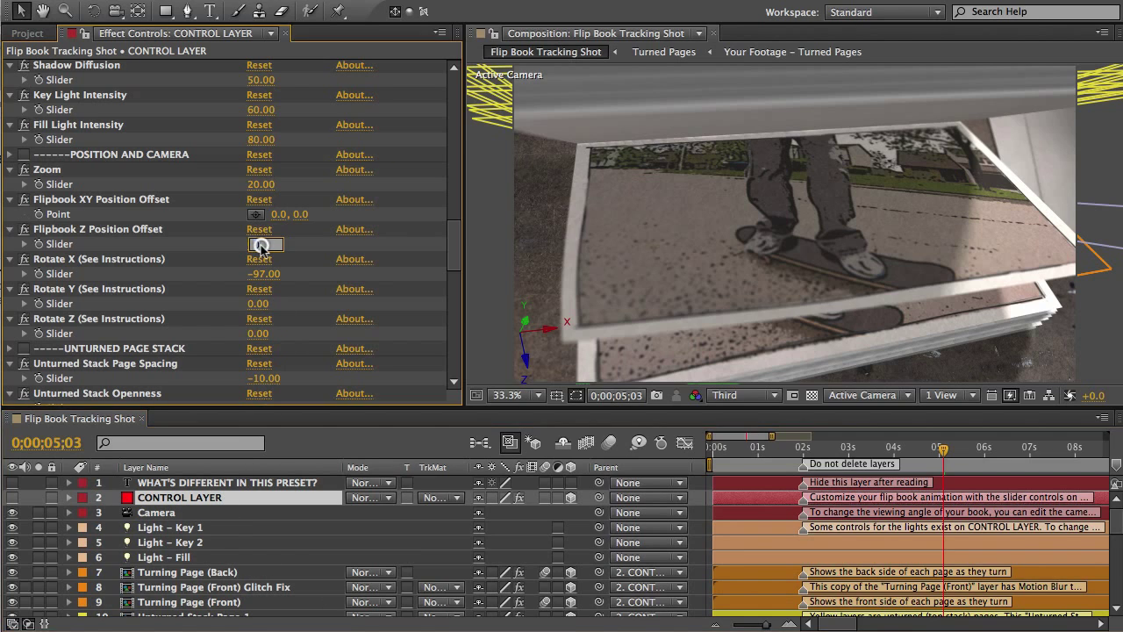
type("300")
key("Return")
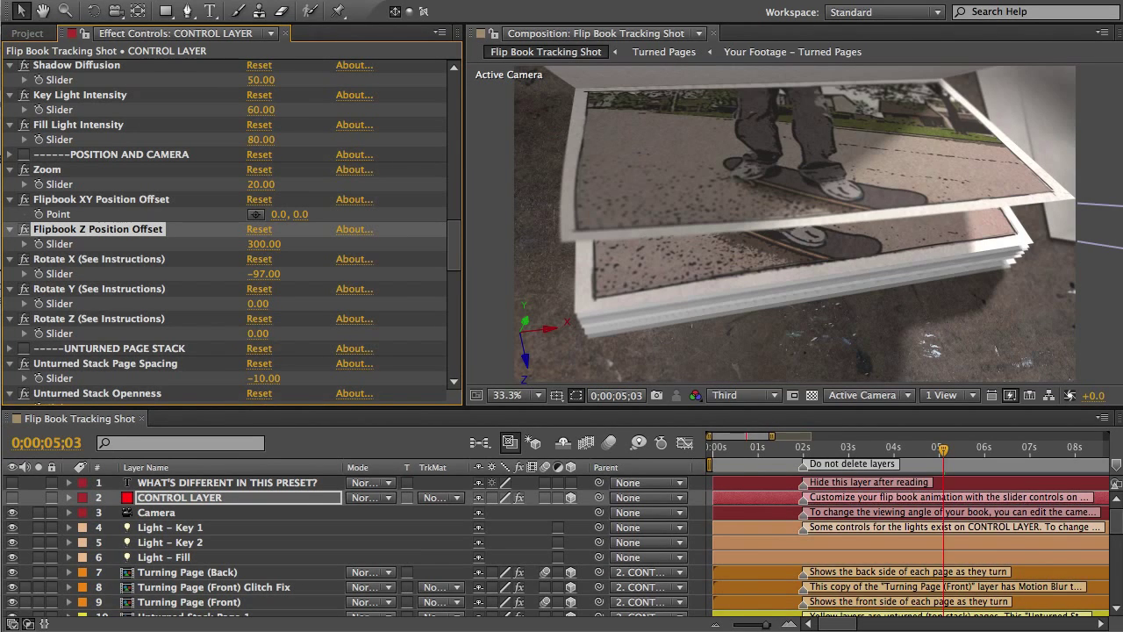
left_click(262, 245)
type("0")
key("Return")
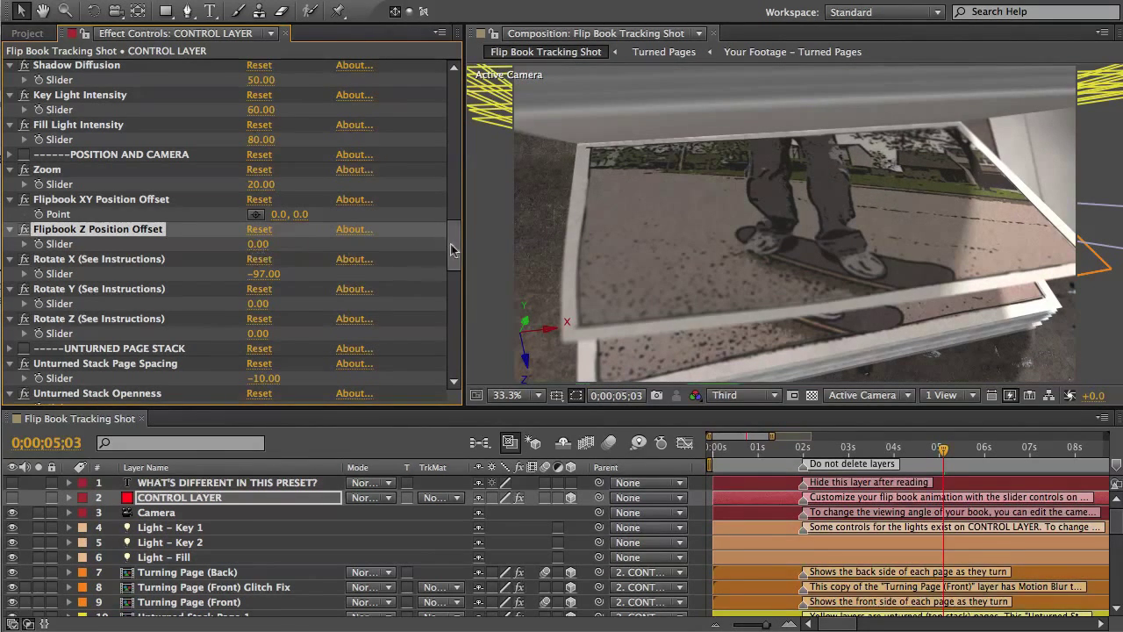
Step: Review the Unturned Page Stack, Turned Page Stack and Expression References sections of CONTROL LAYER
left_click_drag(456, 248, 463, 290)
left_click(83, 81)
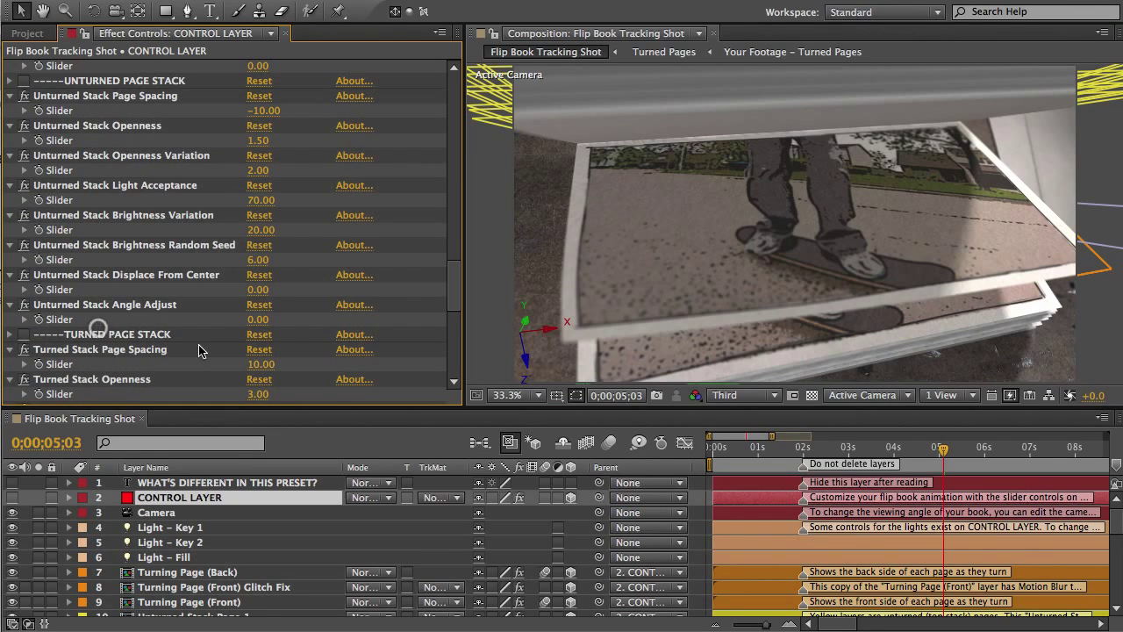
left_click(149, 336)
left_click_drag(457, 283, 457, 314)
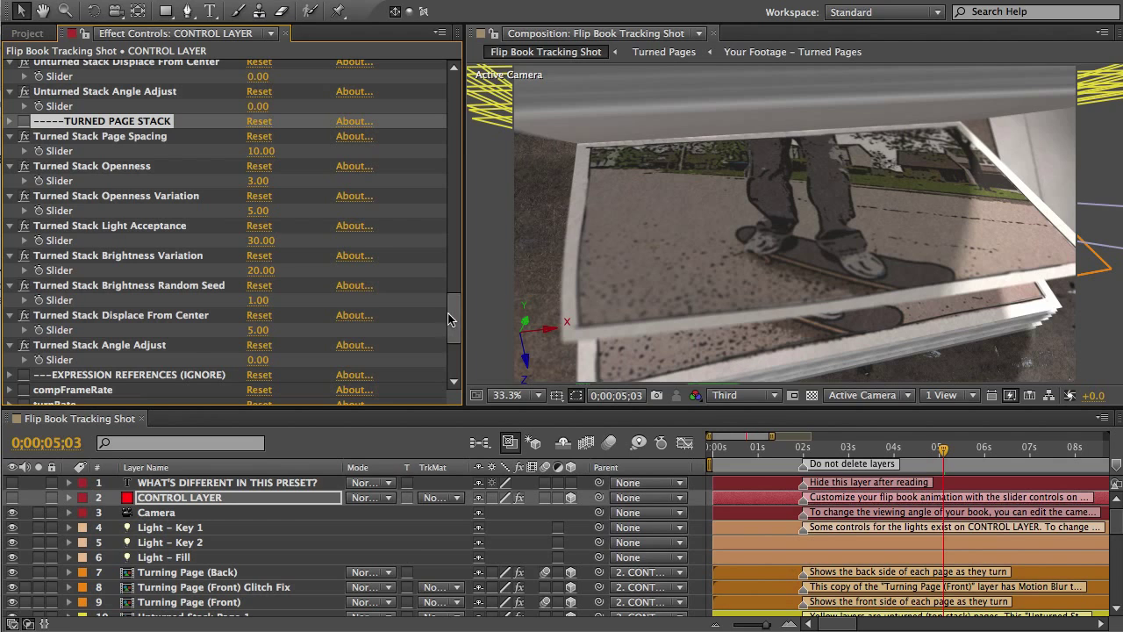
left_click_drag(454, 318, 459, 352)
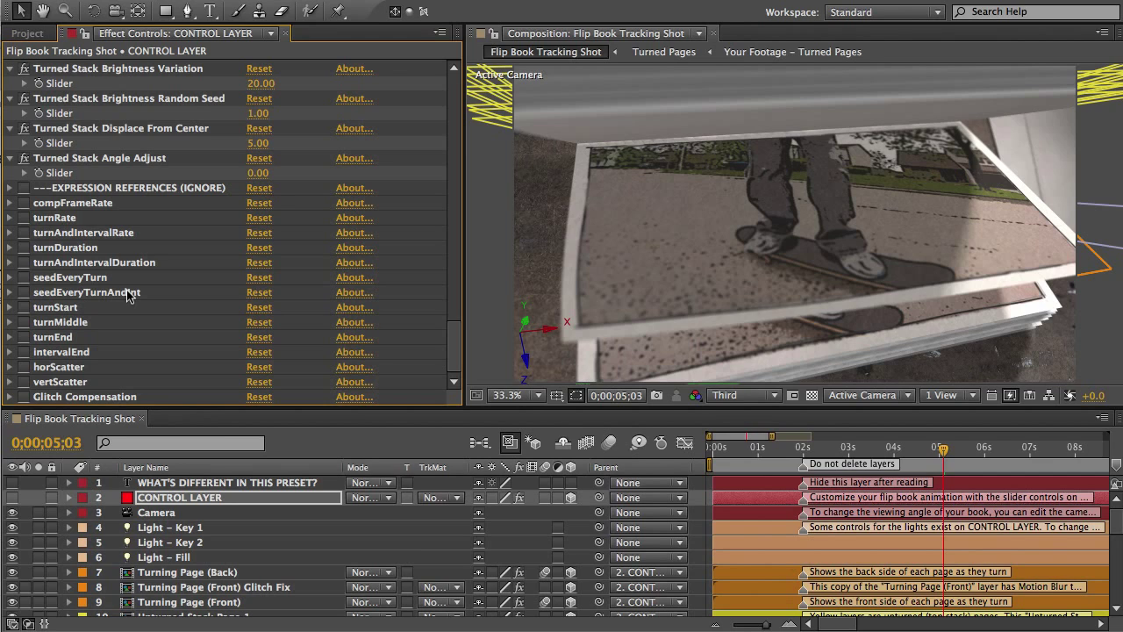
left_click(178, 498)
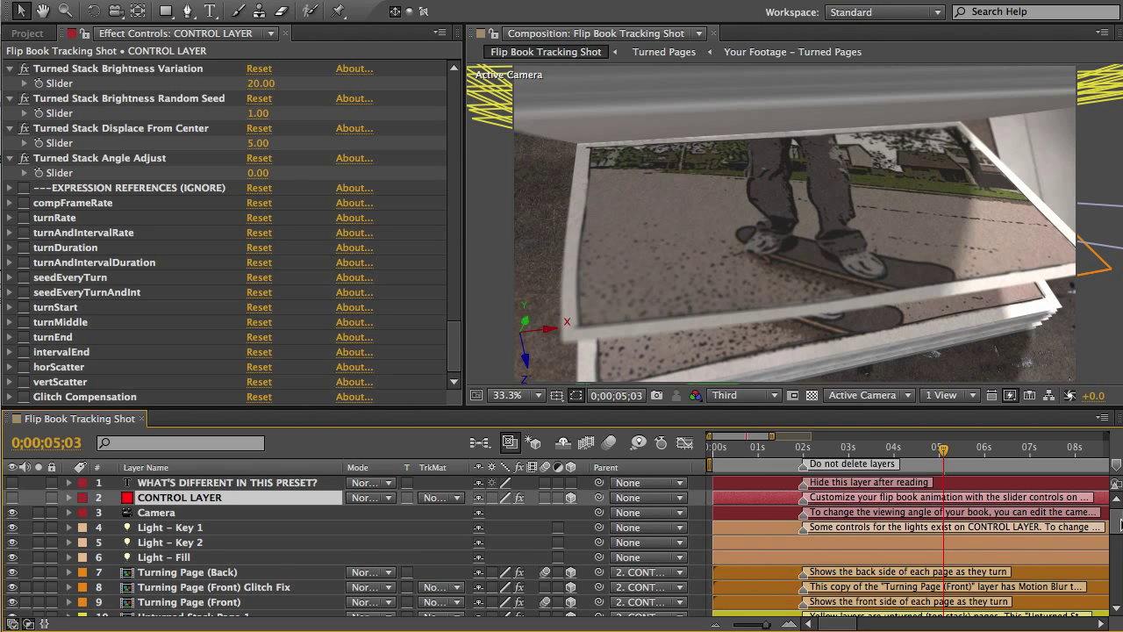
Step: Replace the Drawing Board.jpg tabletop layer with Artwork Pile.jpg from the Tabletop Image Options folder inside Images
left_click_drag(1119, 524, 1117, 585)
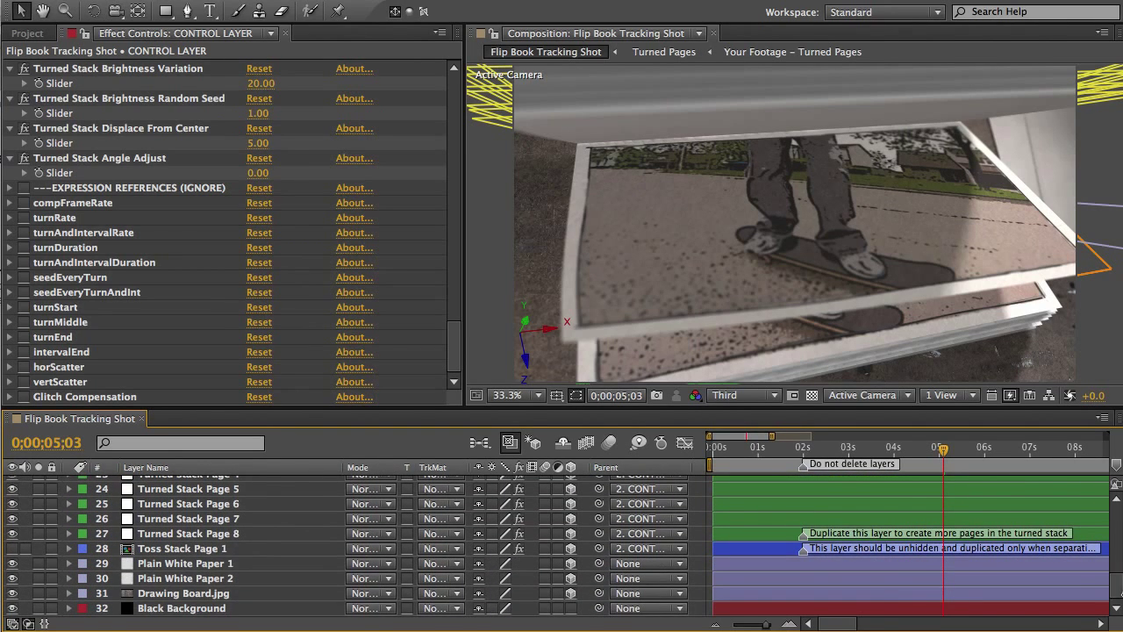
left_click(151, 594)
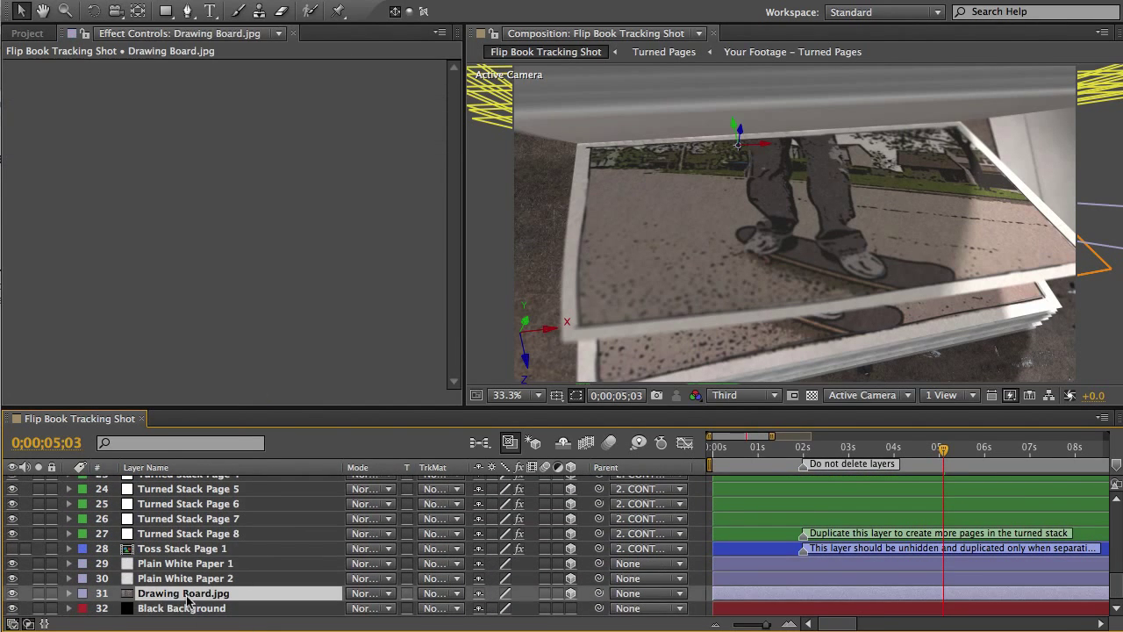
left_click(27, 34)
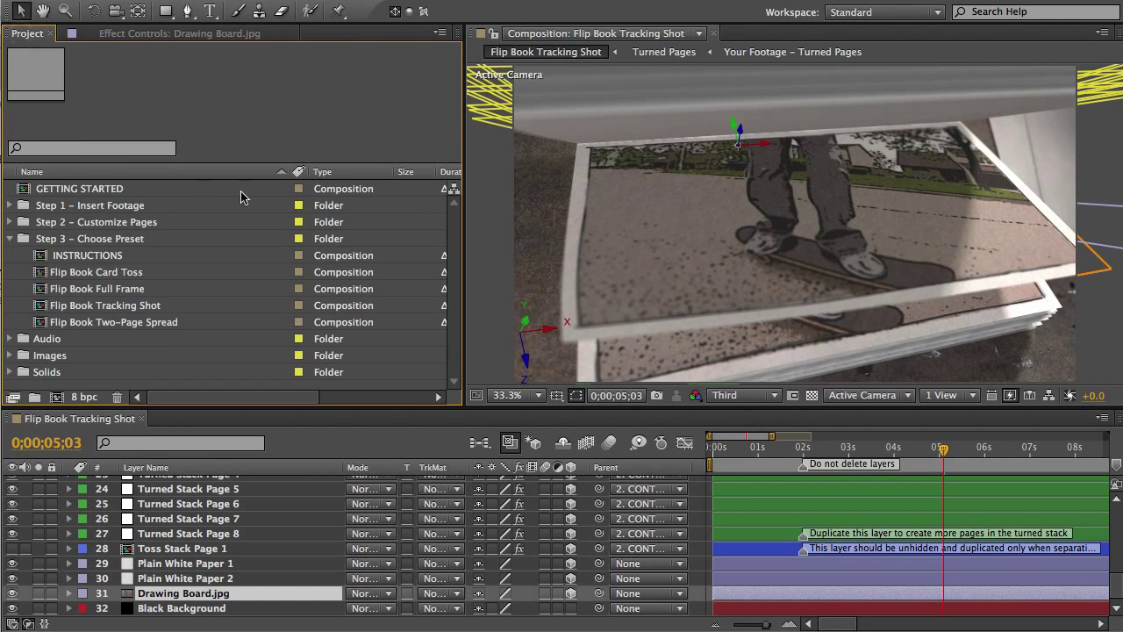
left_click(48, 355)
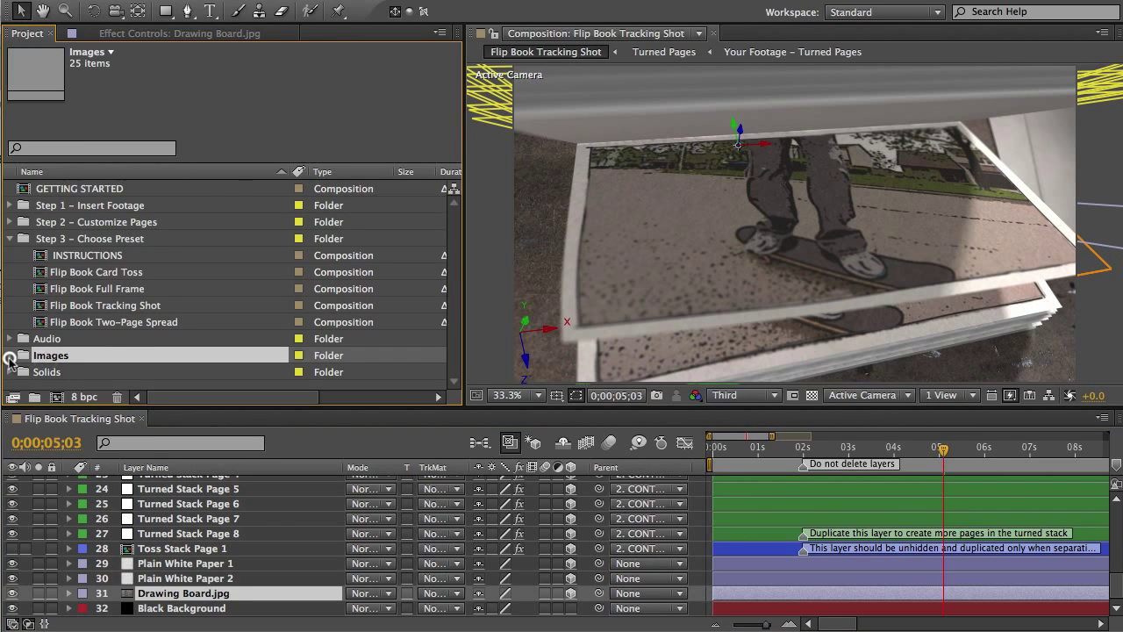
left_click(10, 356)
left_click(40, 209)
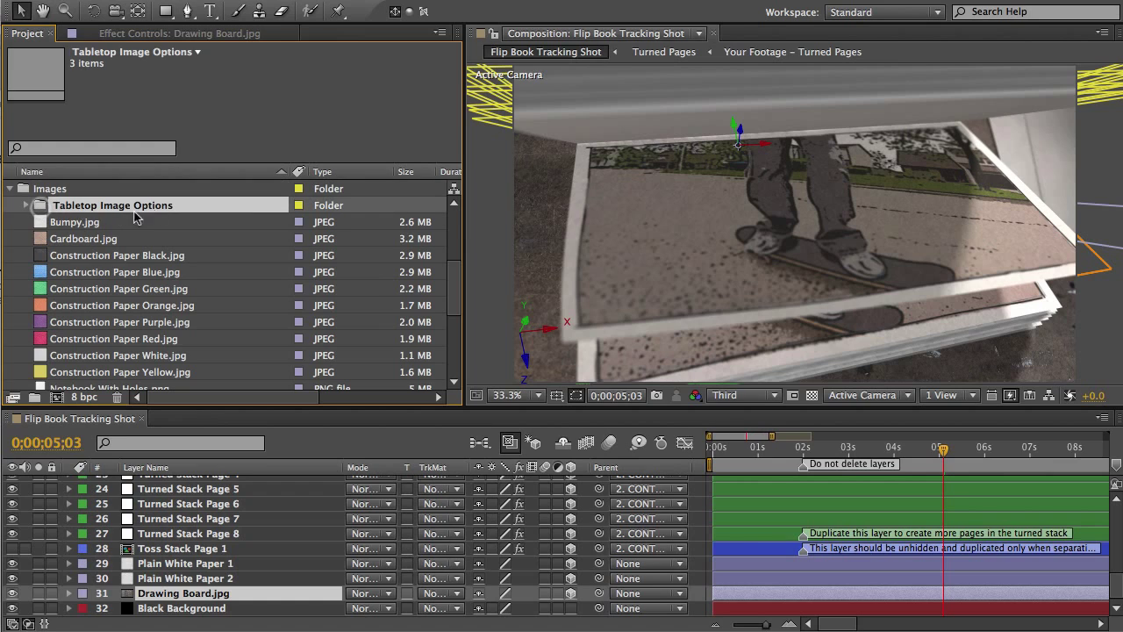
left_click(26, 206)
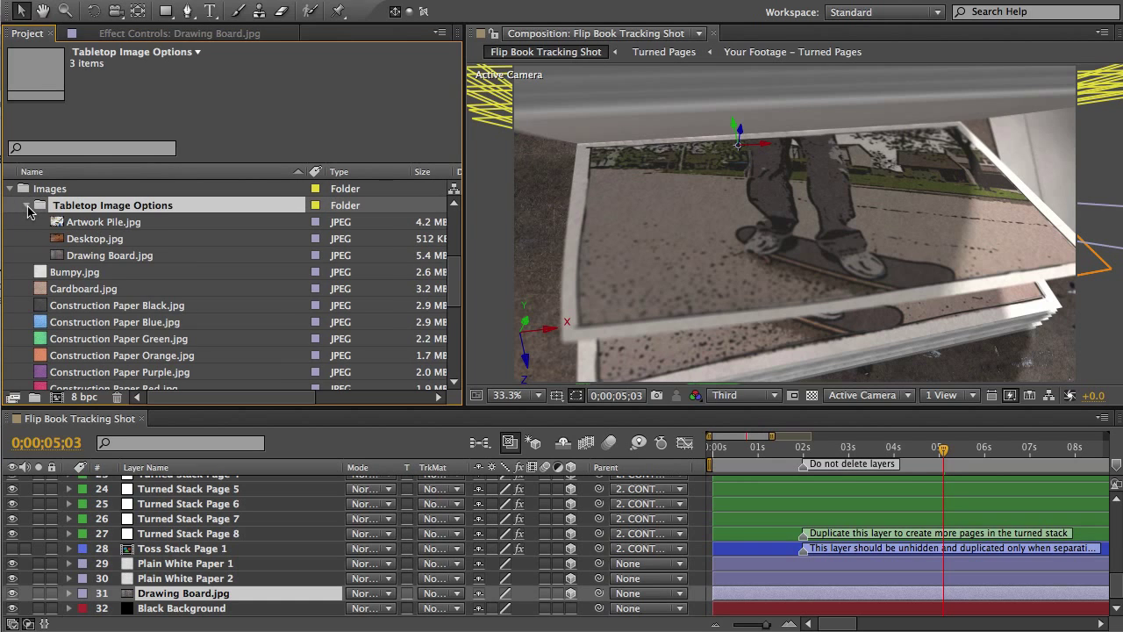
left_click(95, 226)
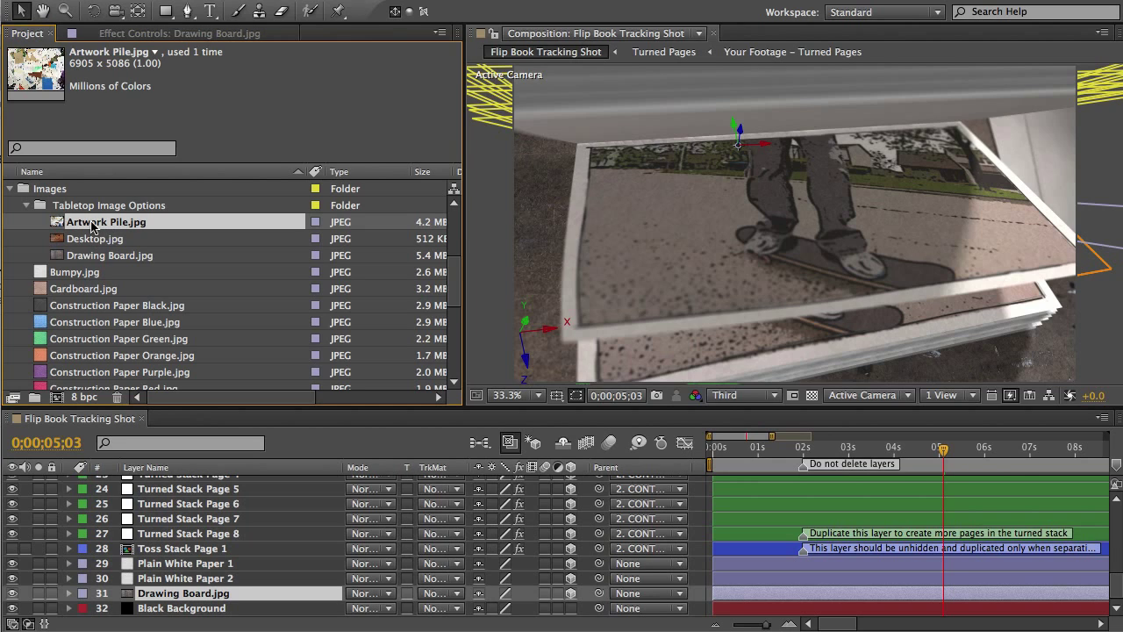
mouse_move(91, 227)
left_mouse_down()
mouse_move(157, 586)
mouse_move(172, 596)
left_mouse_up()
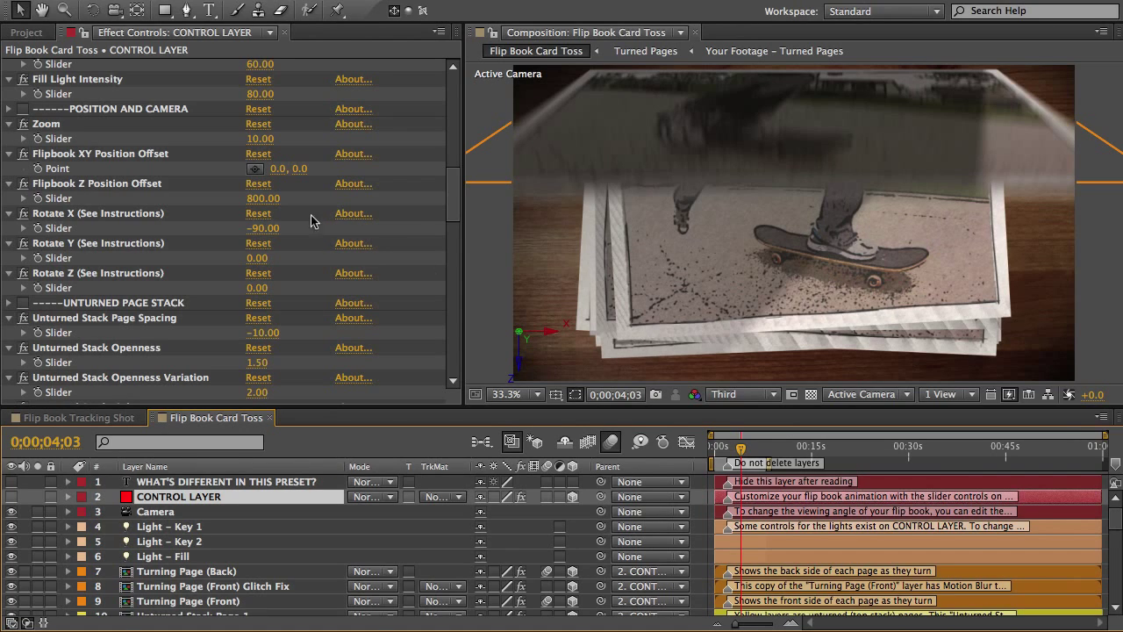
Step: Try a Flipbook Z Position Offset of 733 in Flip Book Card Toss, dismiss the expression warnings, and undo the change
left_click_drag(261, 200, 196, 204)
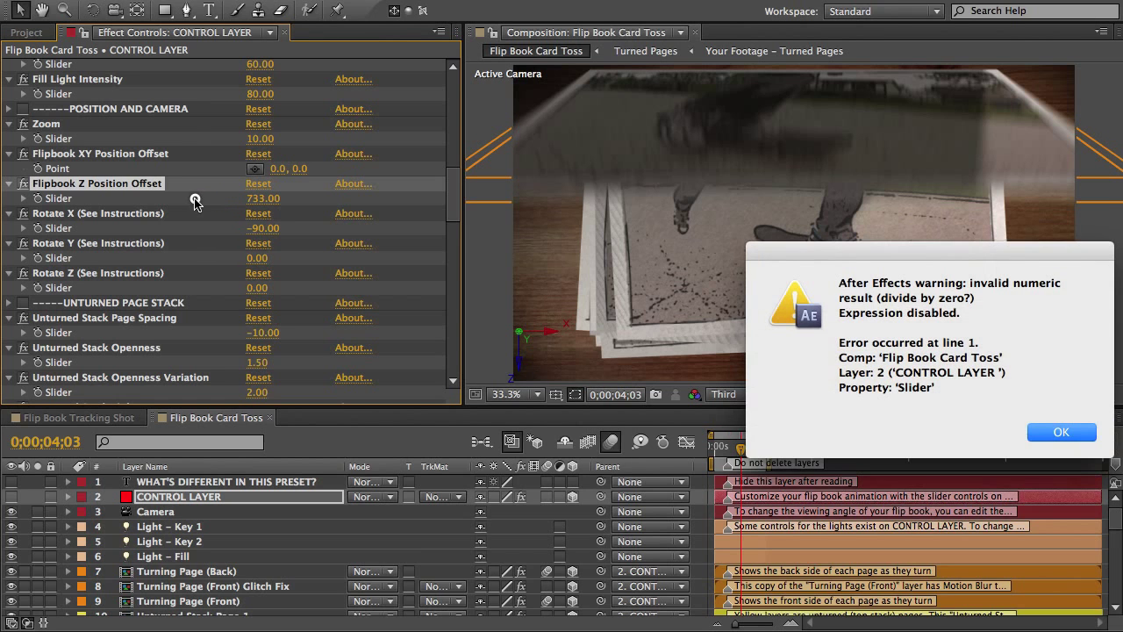
left_click(1068, 433)
left_click(1050, 433)
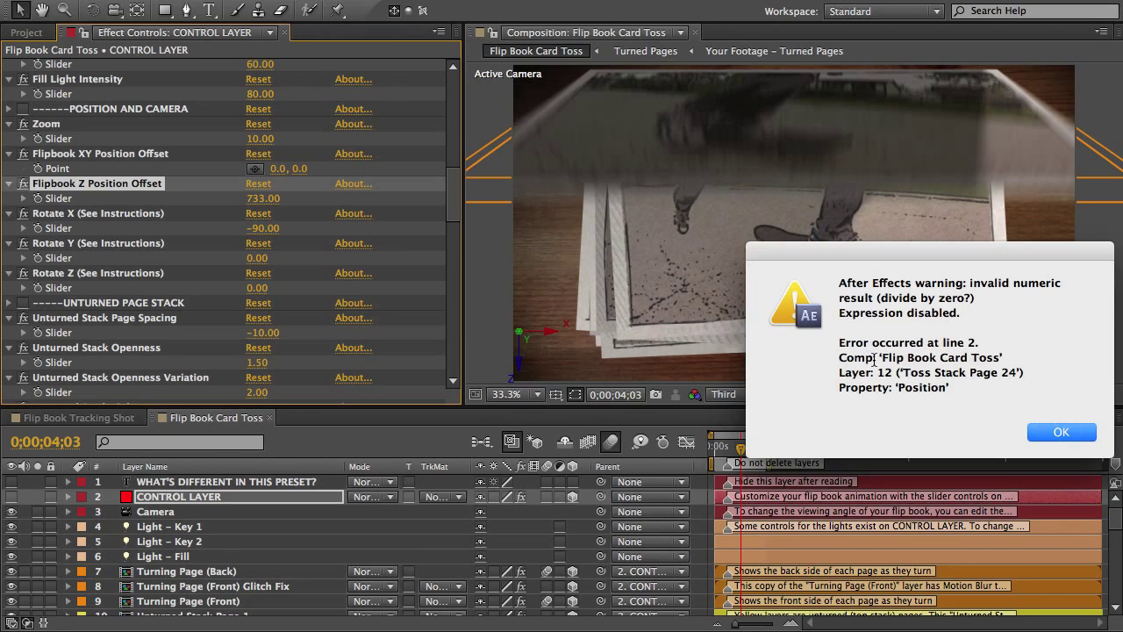
left_click(1056, 433)
left_click(1057, 430)
left_click(1058, 432)
left_click(1059, 434)
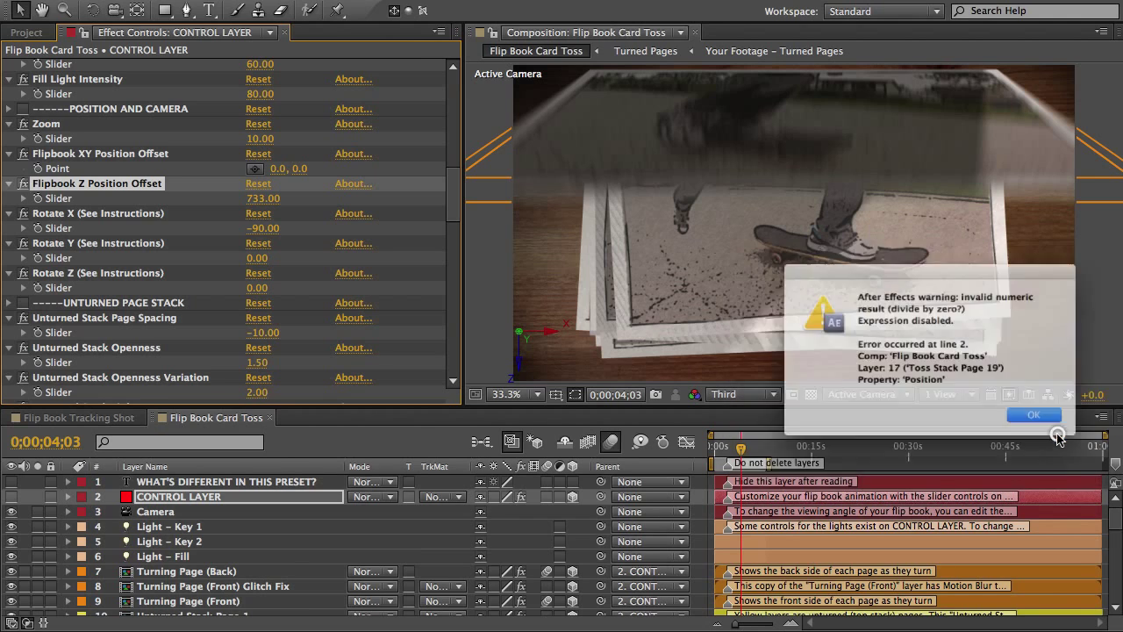
left_click(1059, 434)
left_click(1059, 434)
left_click(1059, 433)
left_click(1059, 433)
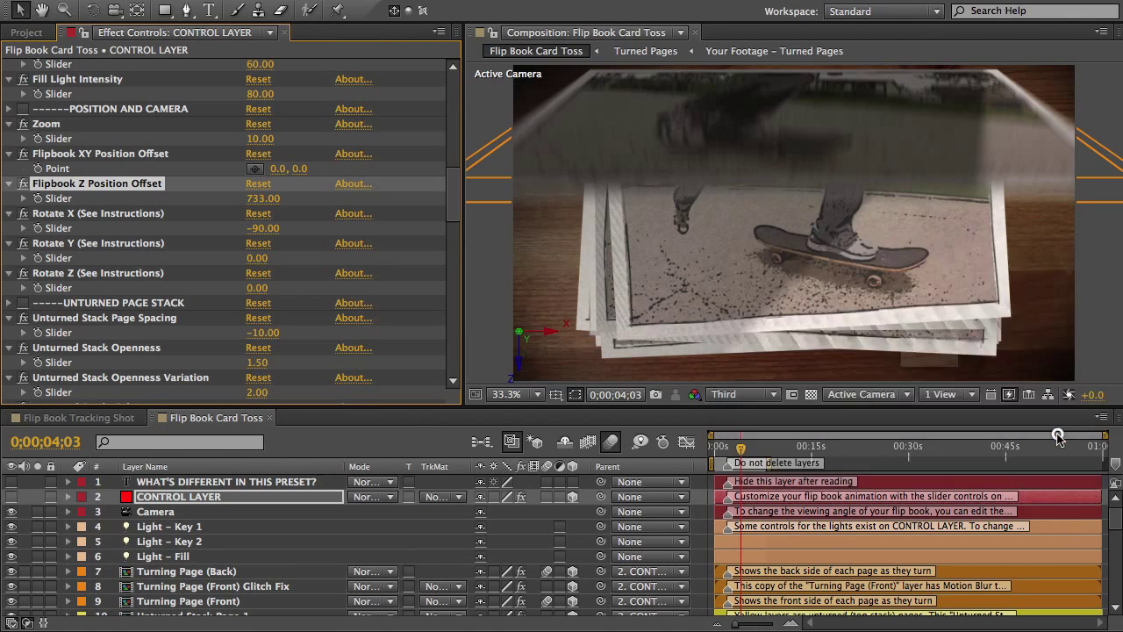
left_click(1059, 434)
left_click(1059, 433)
left_click(1059, 433)
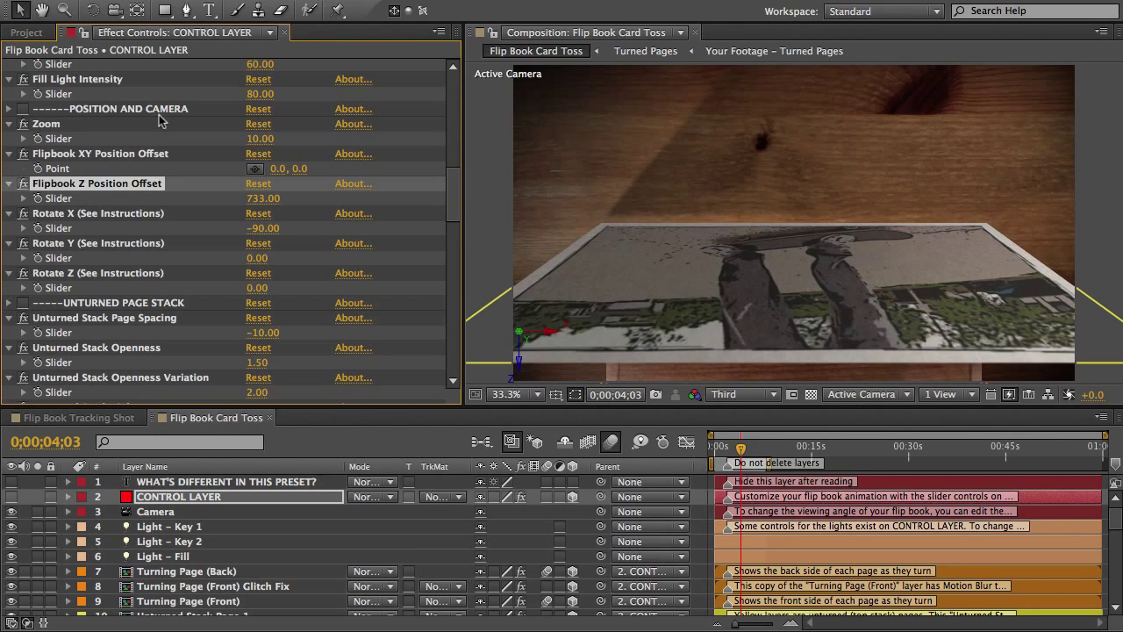
key("super+z")
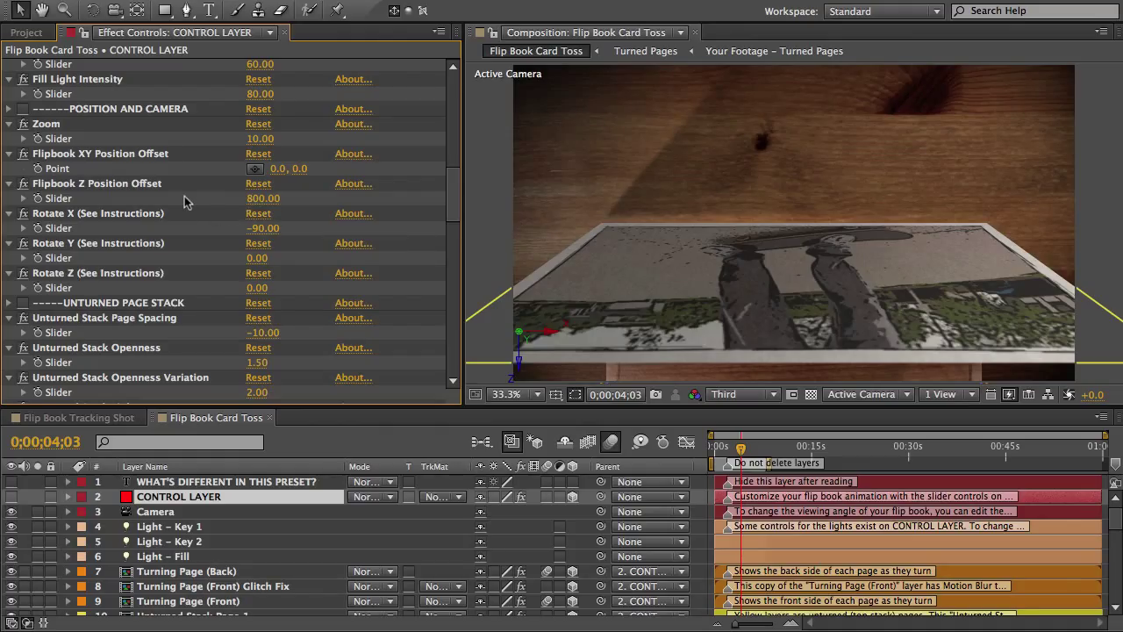
Step: Select all layers in Flip Book Card Toss, enlarge the timeline area and reveal their expression errors
left_click(191, 512)
key("super+a")
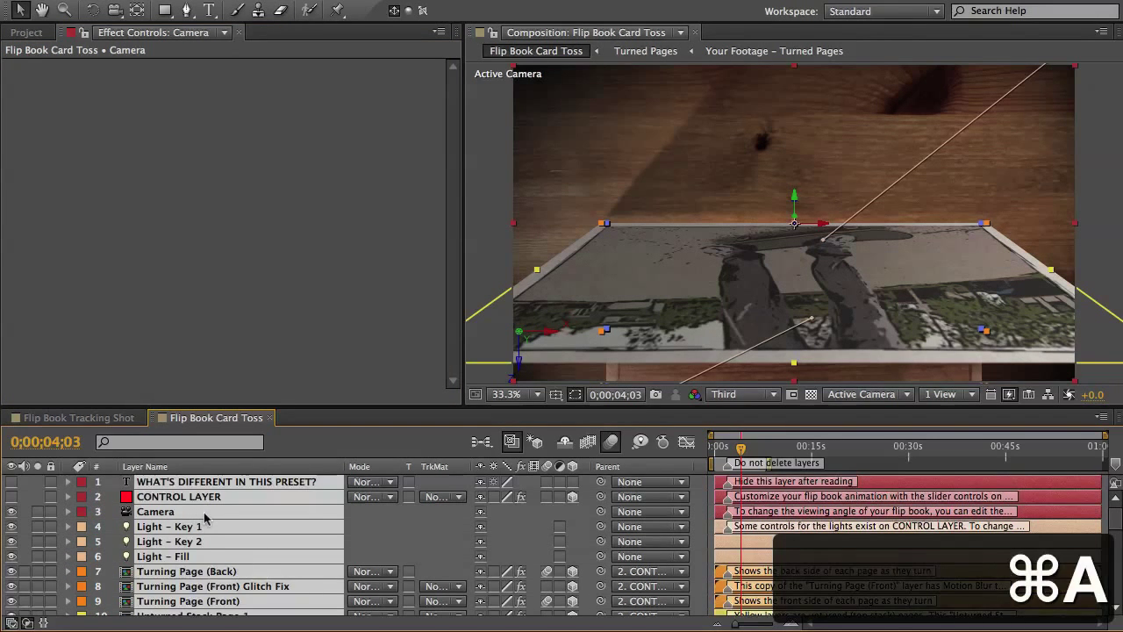
left_click_drag(204, 395, 191, 78)
right_click(192, 260)
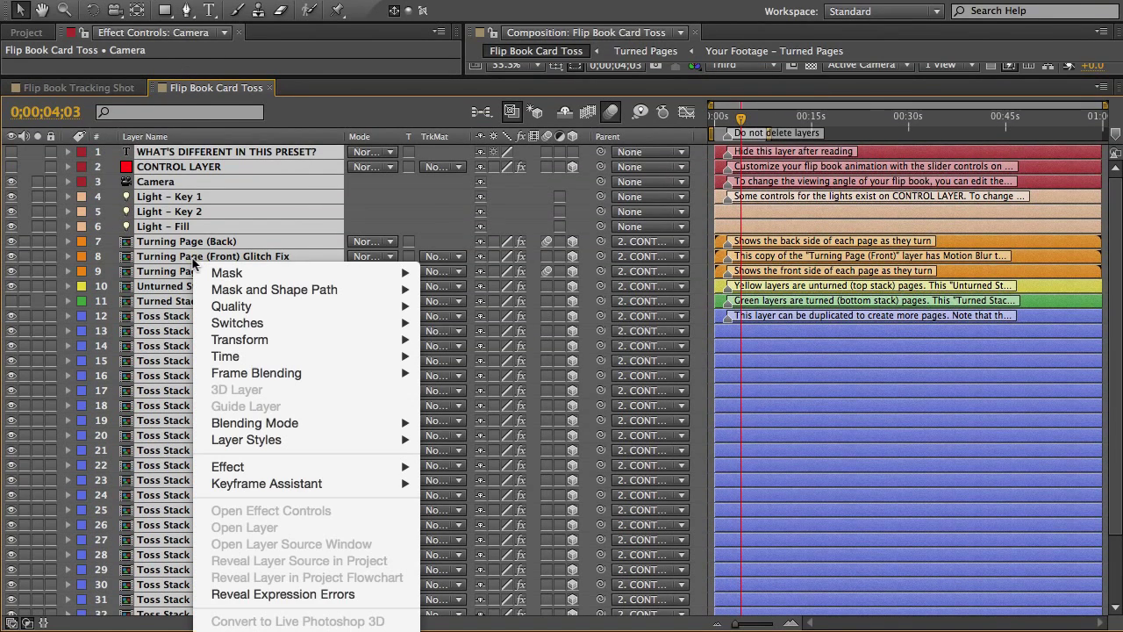
left_click(271, 595)
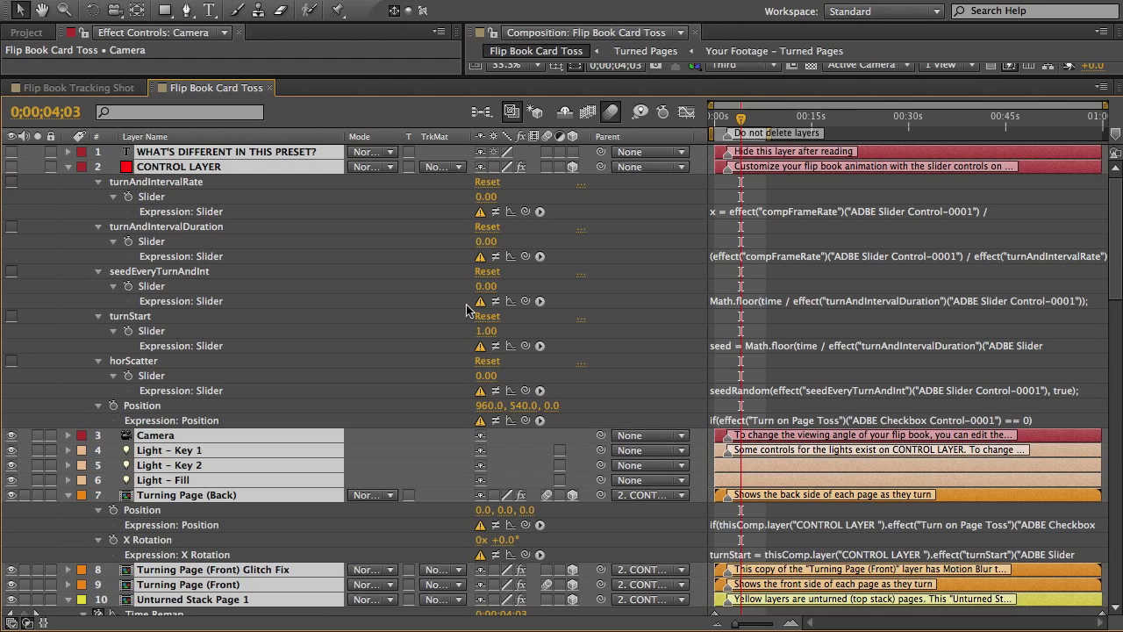
Step: Re-enable the disabled expressions for turnAndIntervalRate, turnAndIntervalDuration, seedEveryTurnAndInt and turnStart on CONTROL LAYER
left_click(496, 212)
left_click(496, 256)
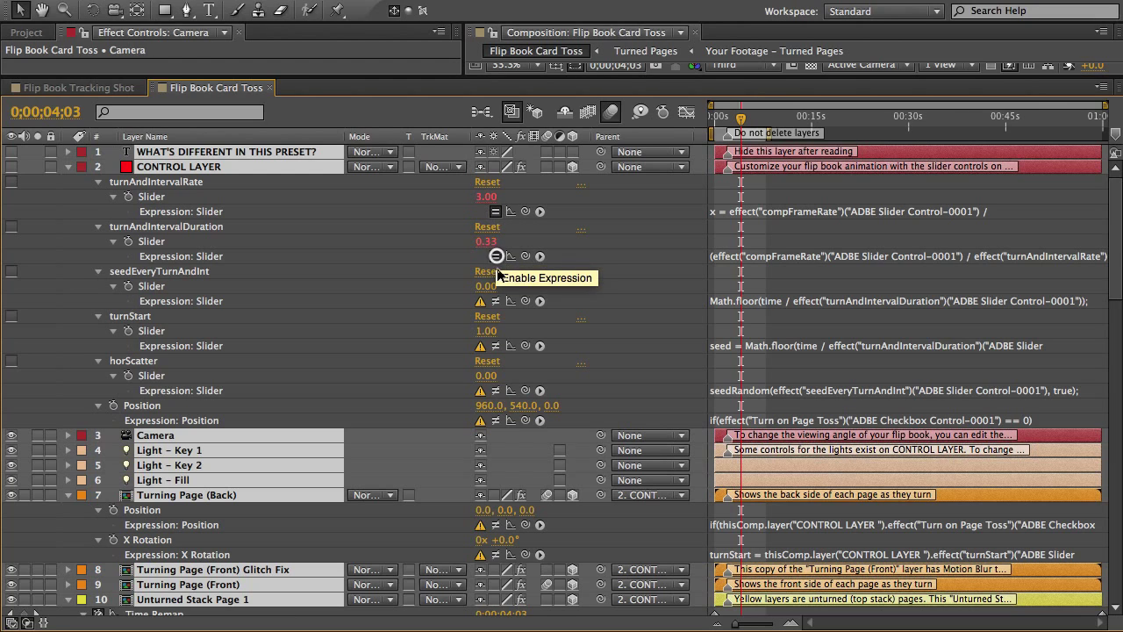
left_click(496, 301)
left_click(497, 346)
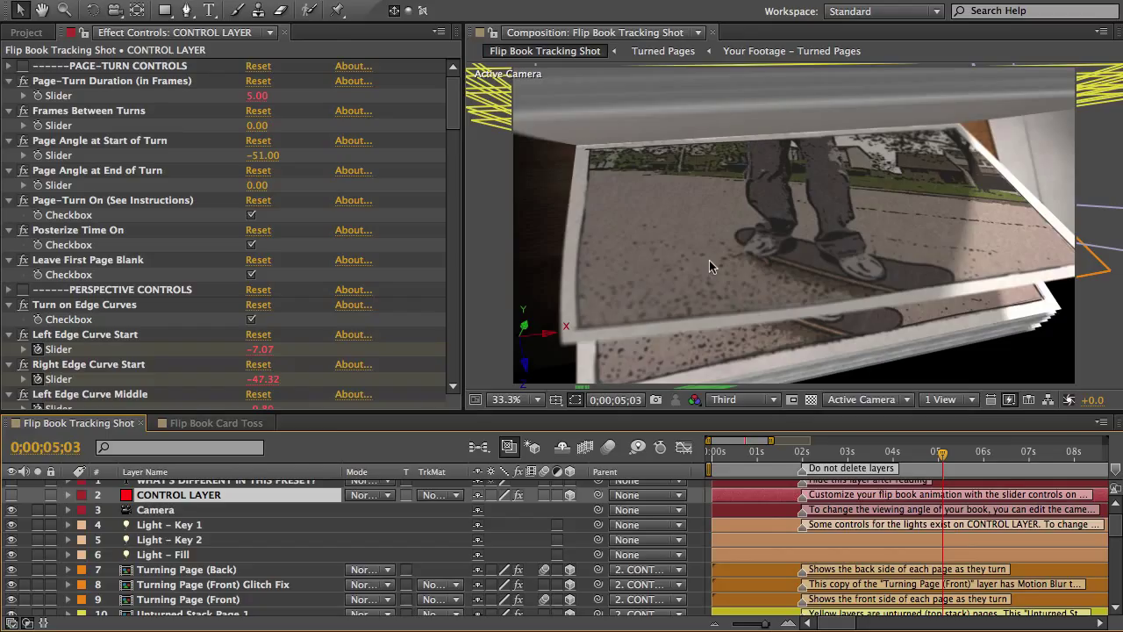
Step: Inspect the page stack of Flip Book Tracking Shot in the Right view and return to the Active Camera view
left_click(875, 400)
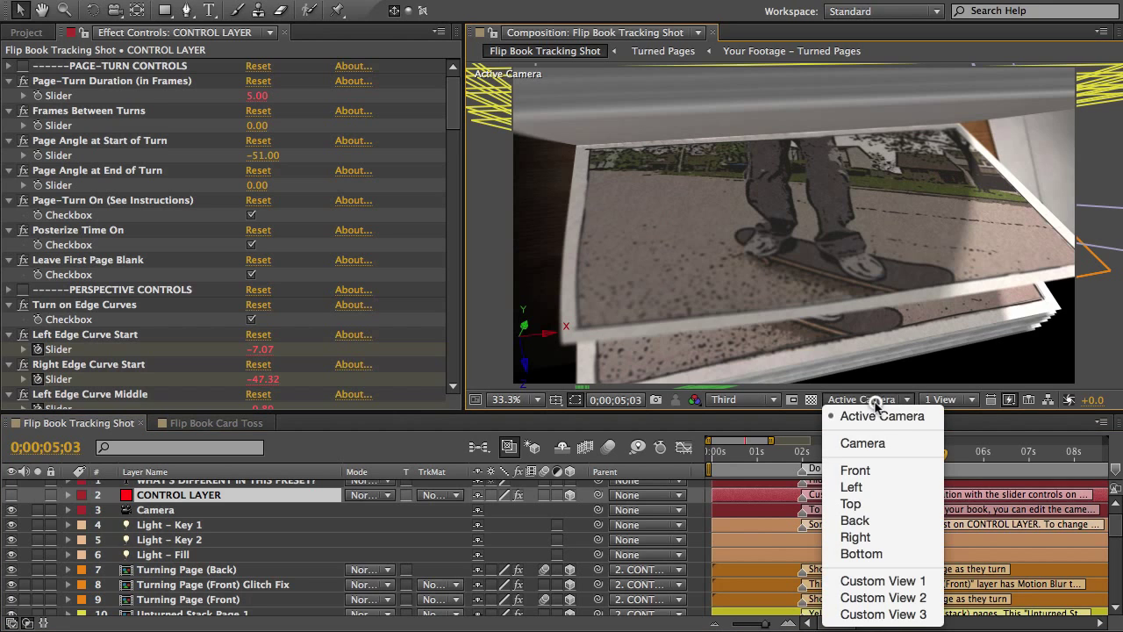
left_click(856, 537)
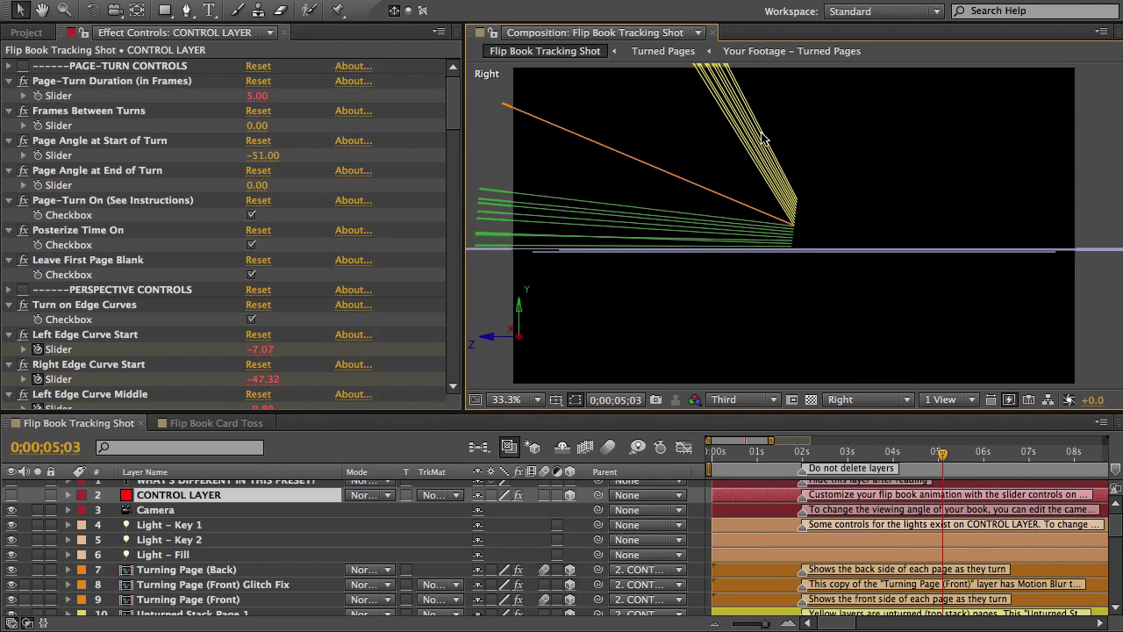
left_click(879, 400)
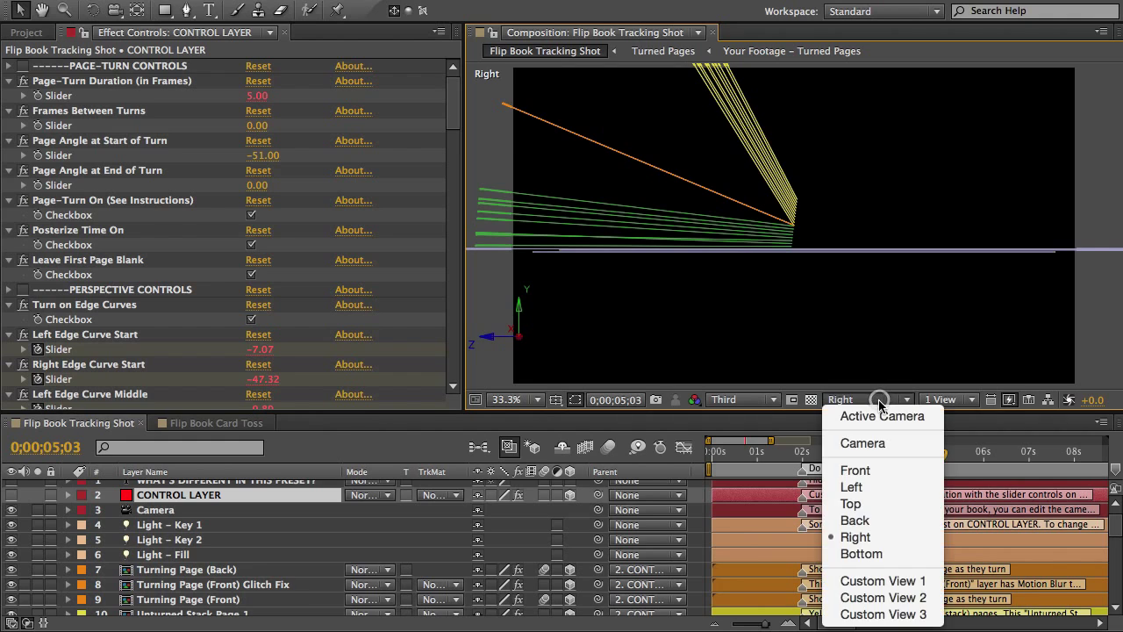
left_click(875, 419)
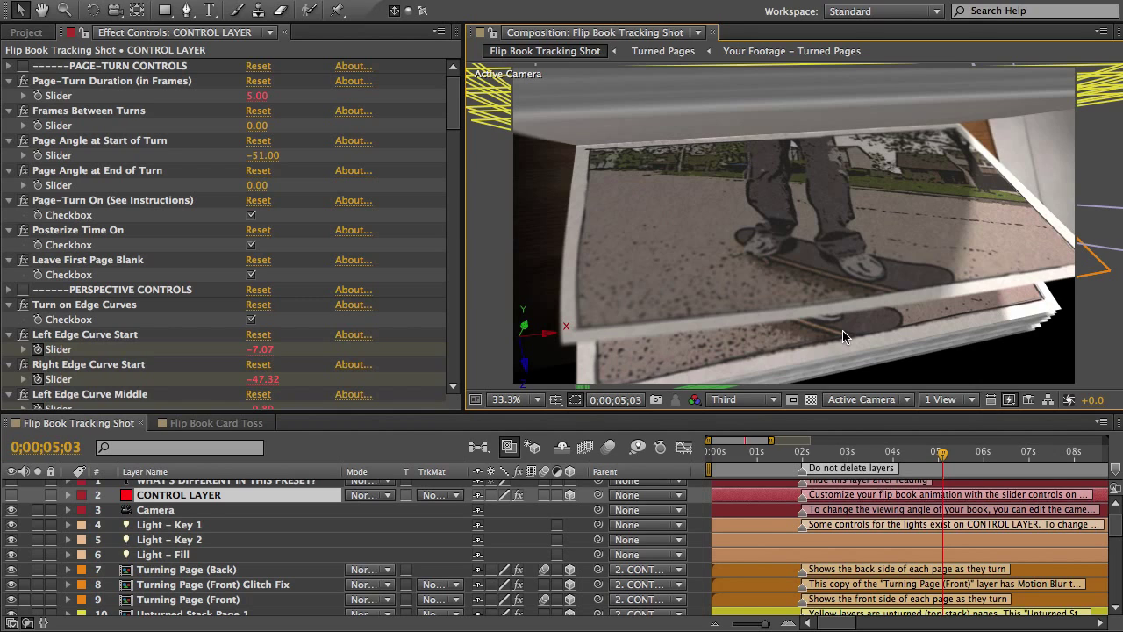
left_click(752, 401)
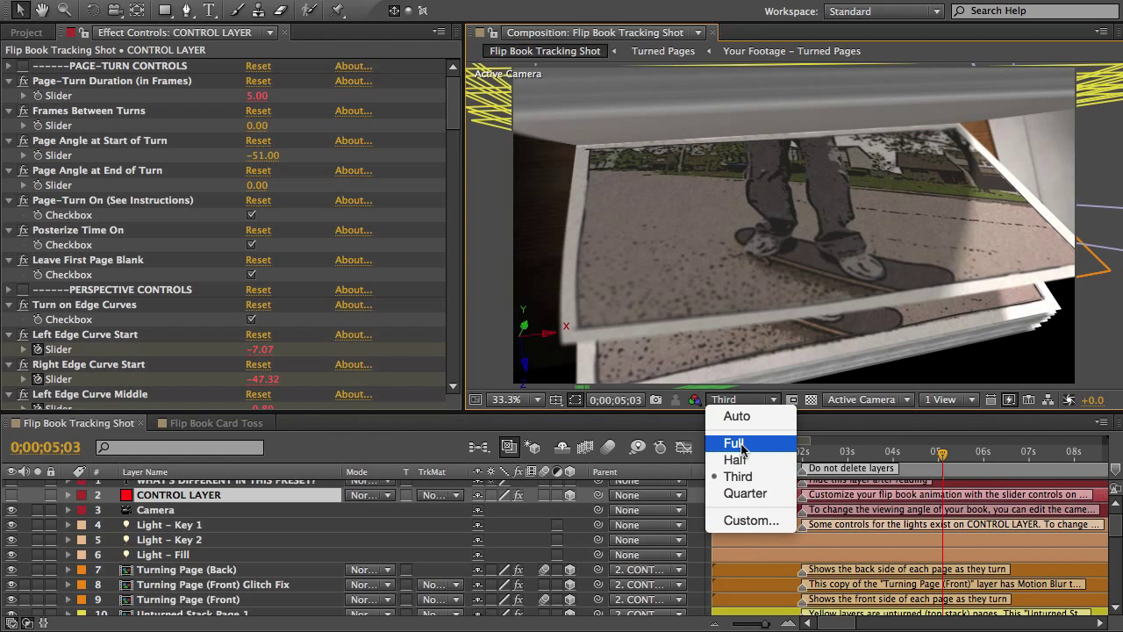
left_click(833, 302)
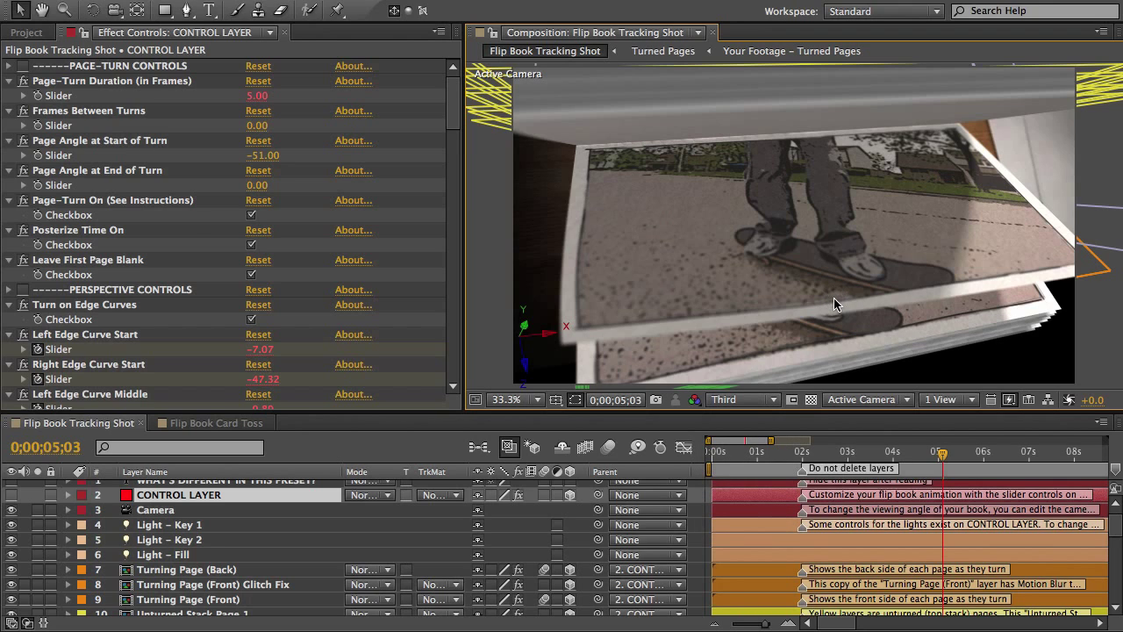
left_click(864, 399)
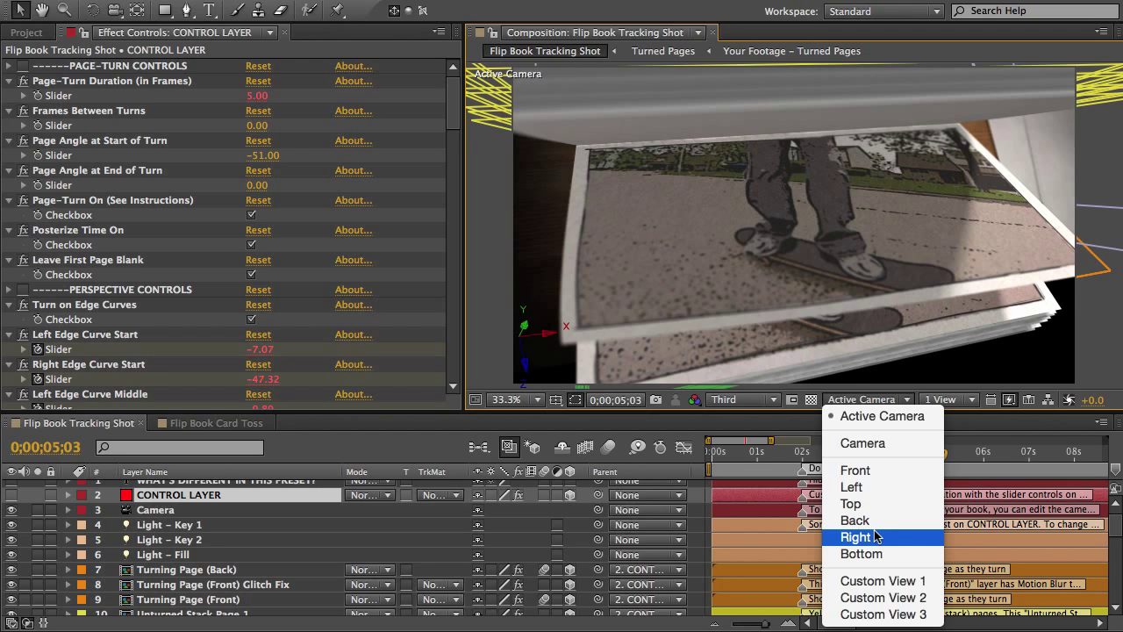
left_click(861, 267)
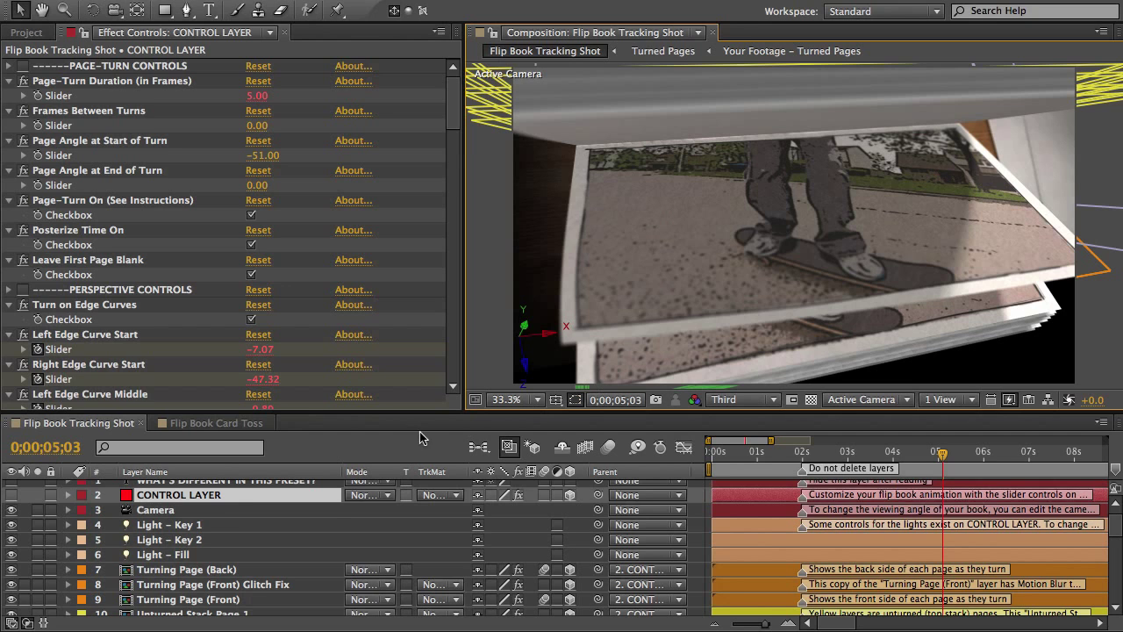
Step: Review the depth of field options in the Camera layer's settings and close the dialog
left_click(165, 513)
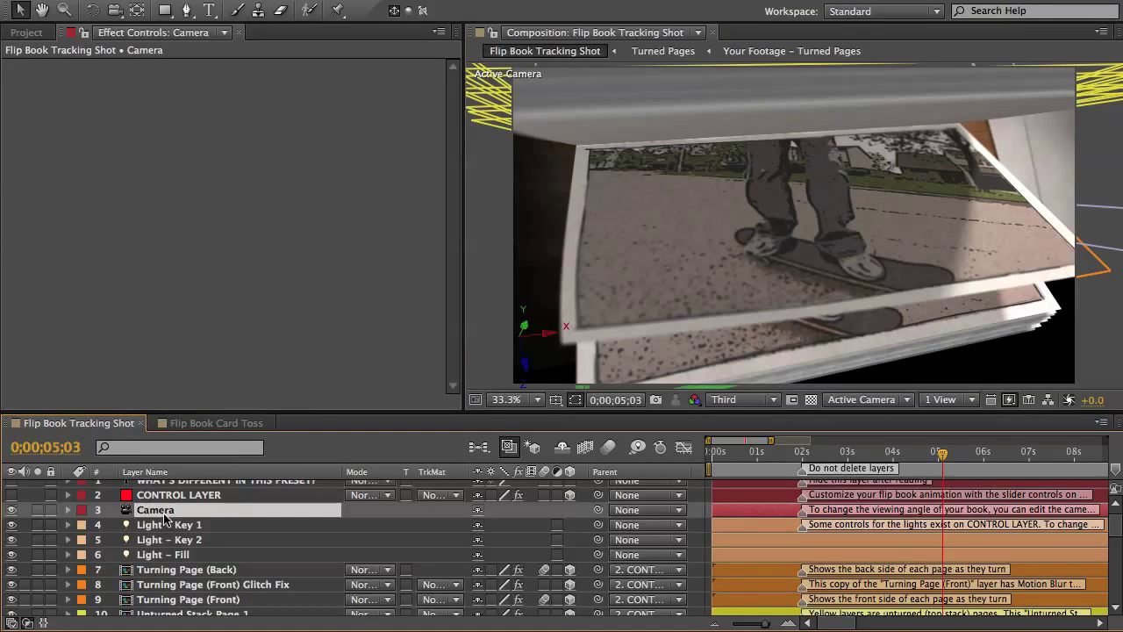
double_click(165, 516)
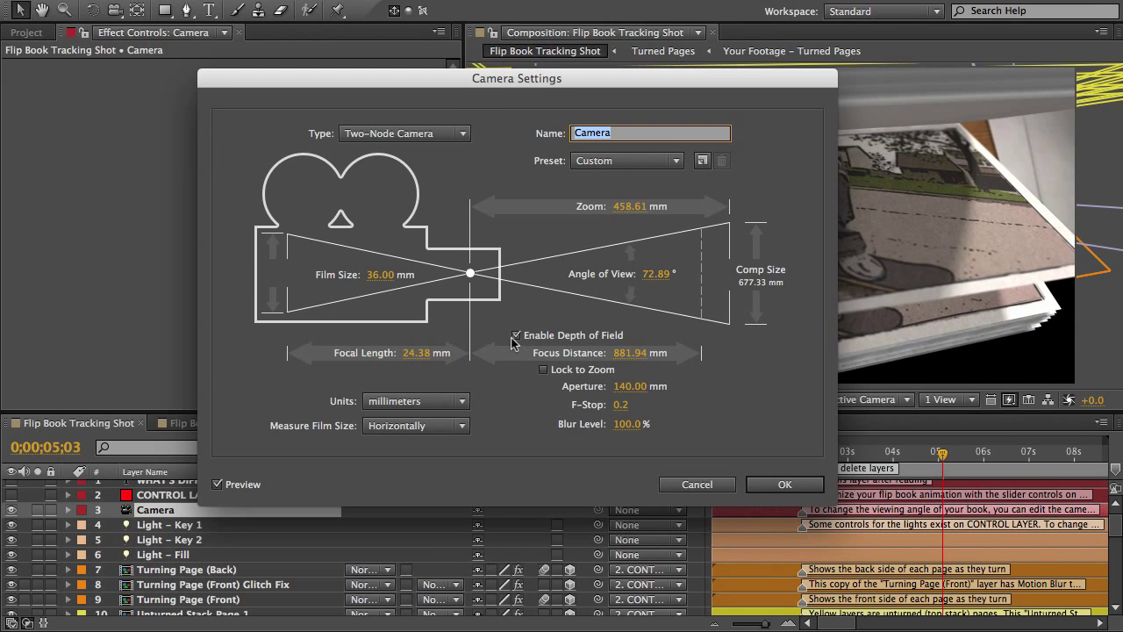
left_click(772, 485)
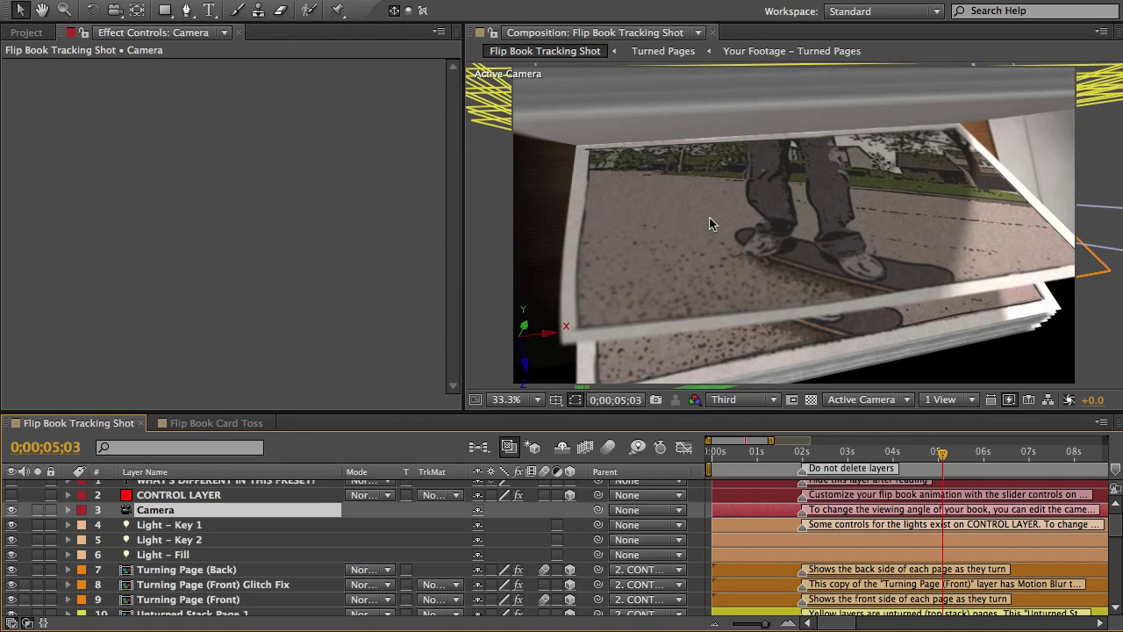
Step: Show the CONTROL LAYER effects and examine the Page-Turn Duration (in Frames) and Frames Between Turns controls
left_click(138, 496)
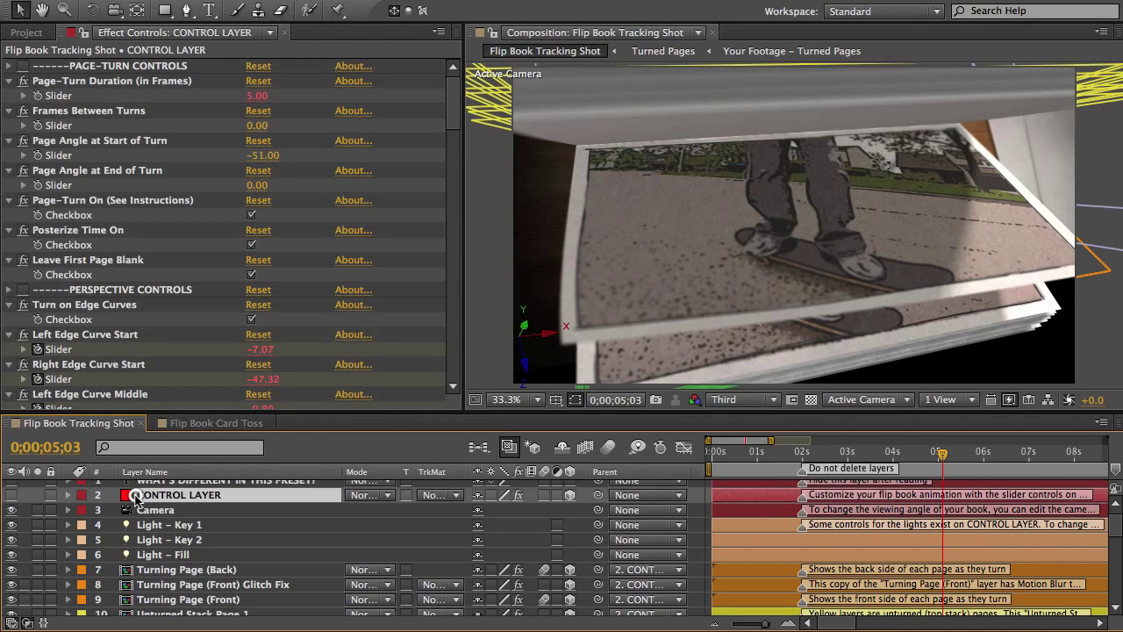
left_click(77, 81)
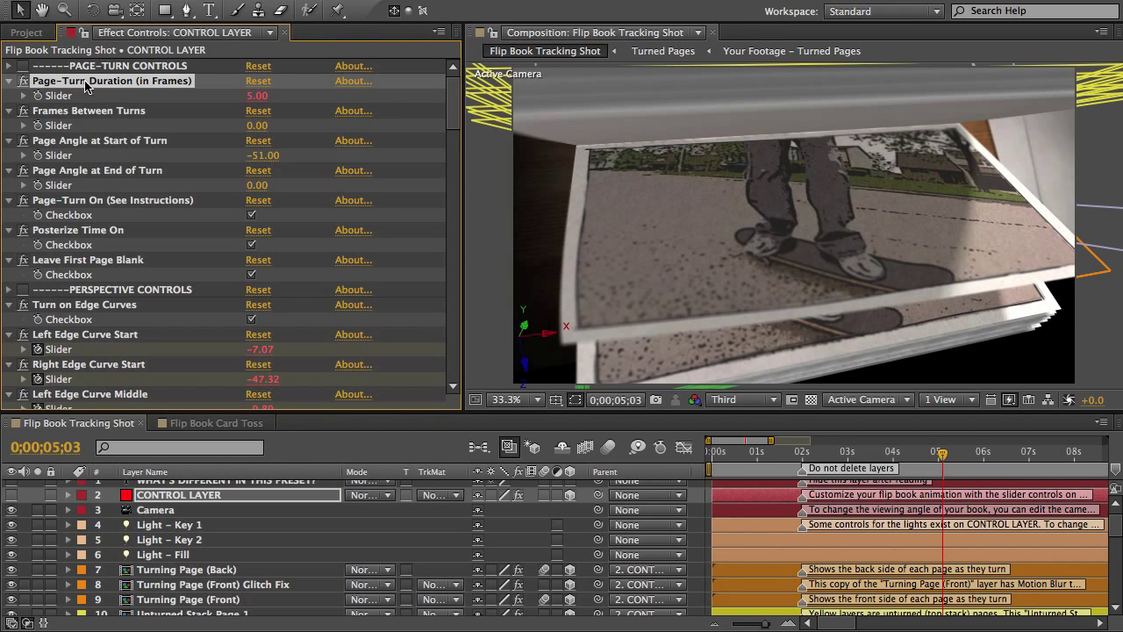
left_click(84, 119)
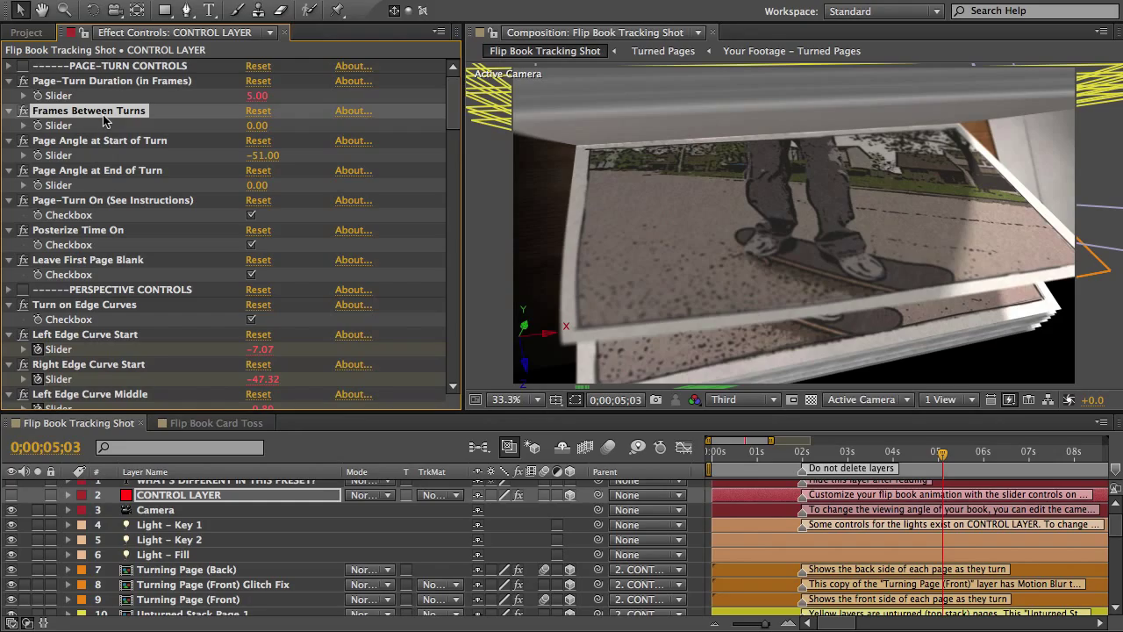